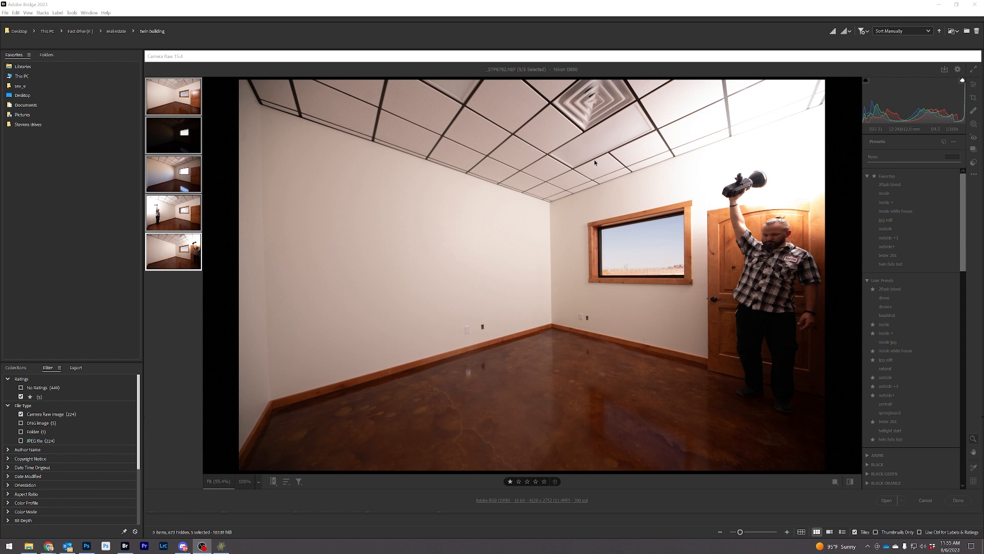
Step: Review the room exposures one after another, examining the window in the third photo up close
click(175, 103)
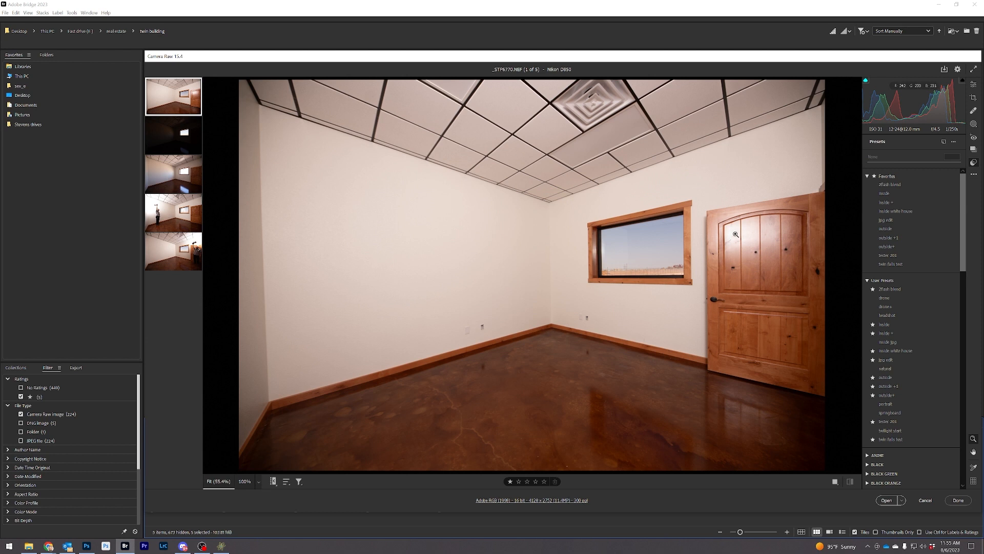
click(182, 128)
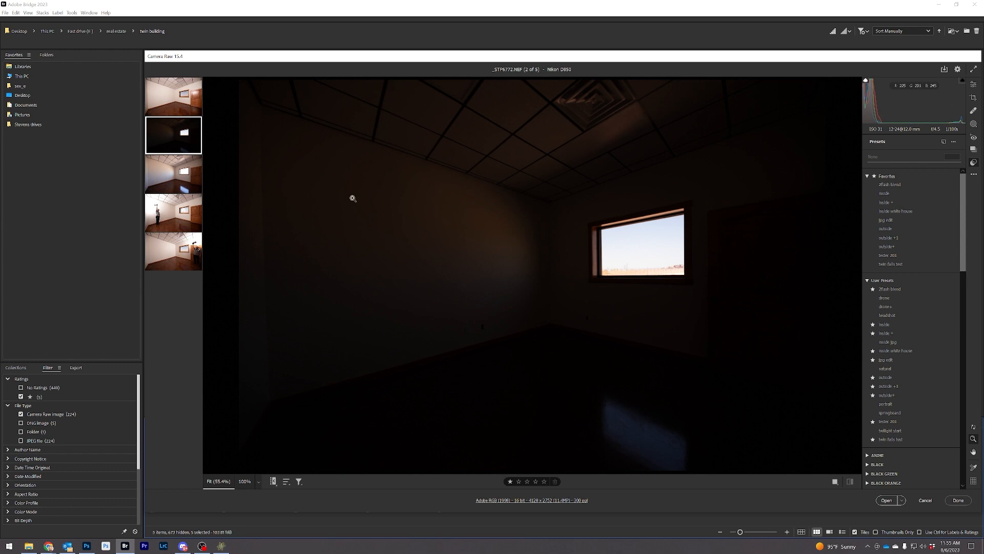
click(182, 179)
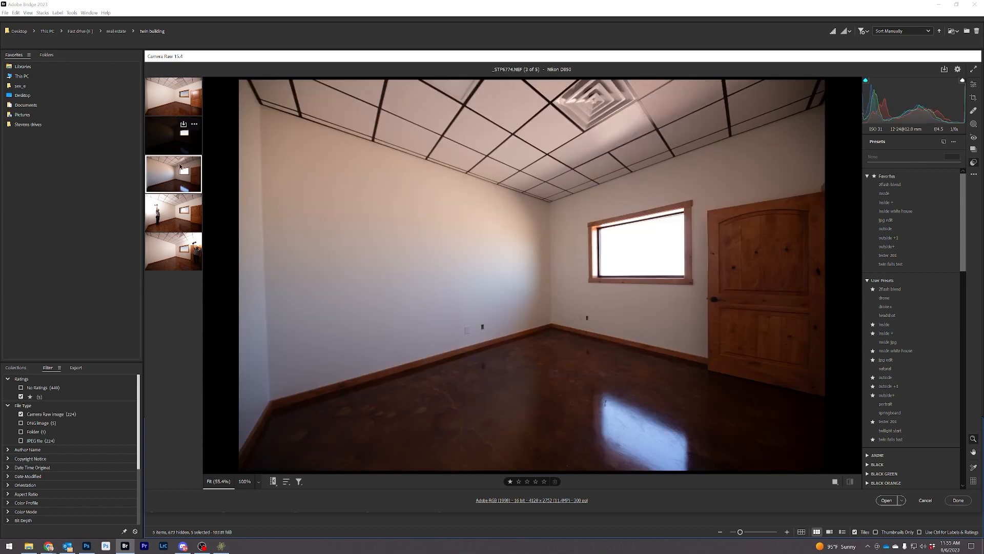
ctrl+click(179, 141)
click(176, 183)
click(178, 183)
scroll(736, 245, up, 5)
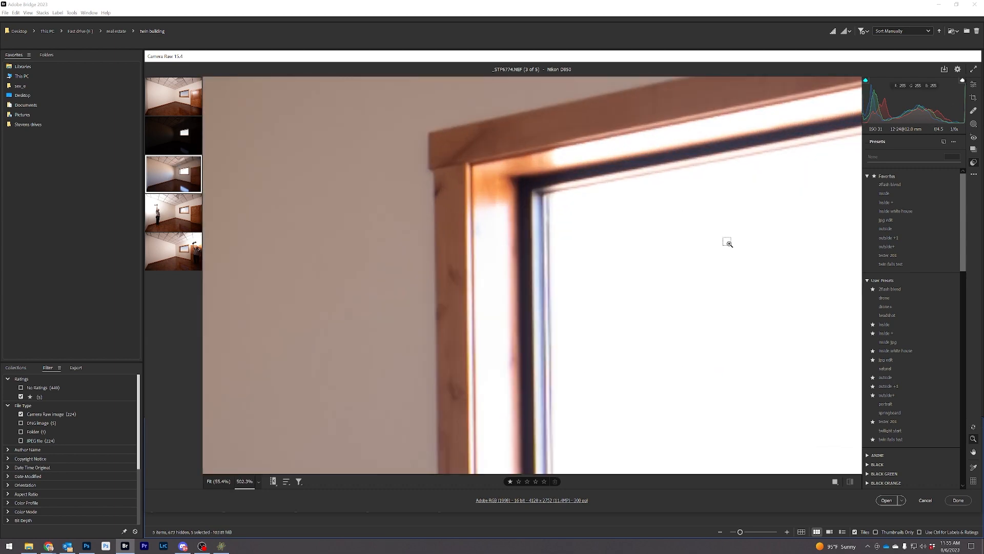
key(ctrl+0)
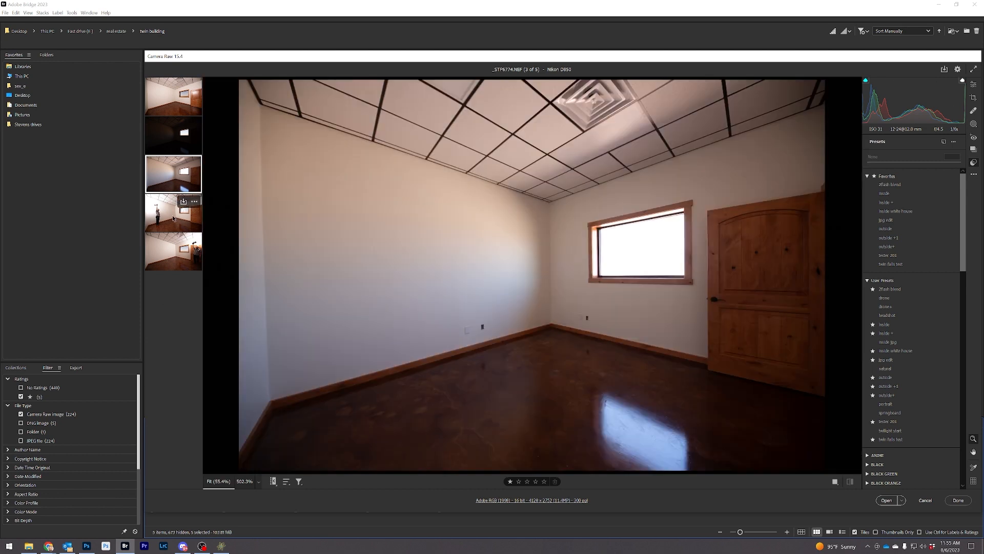
click(173, 256)
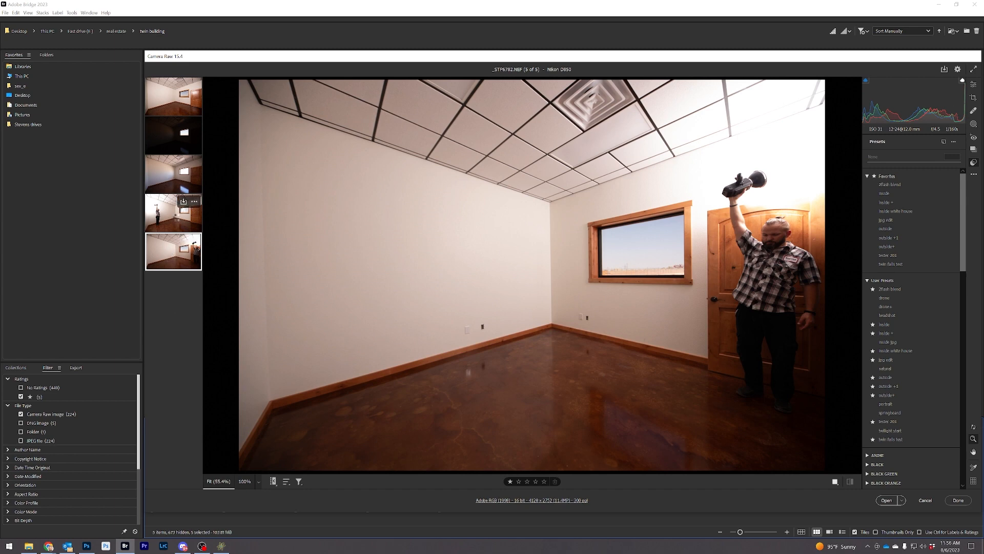
Step: Neutralize the first photo's white balance by sampling several spots on the white walls and ceiling tiles
click(173, 107)
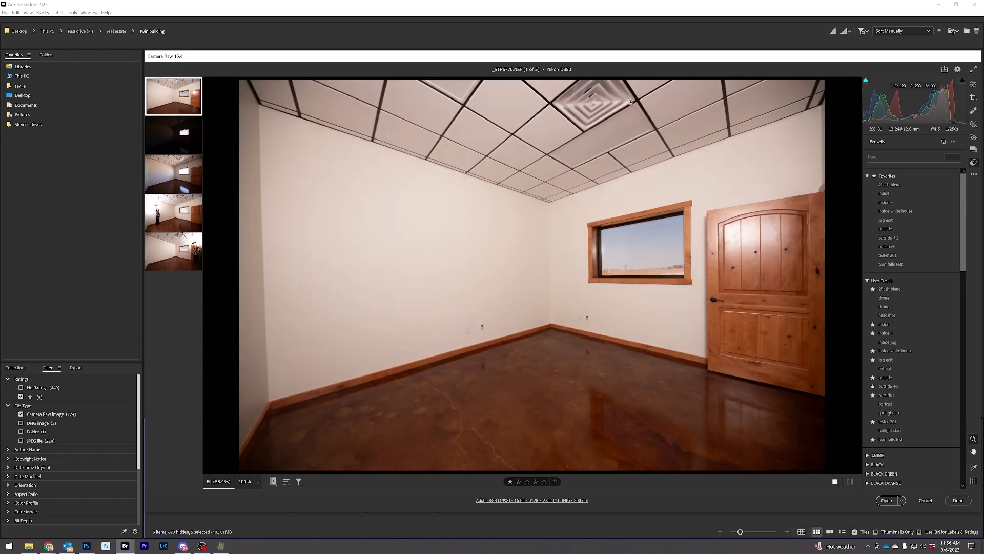
key(i)
click(566, 272)
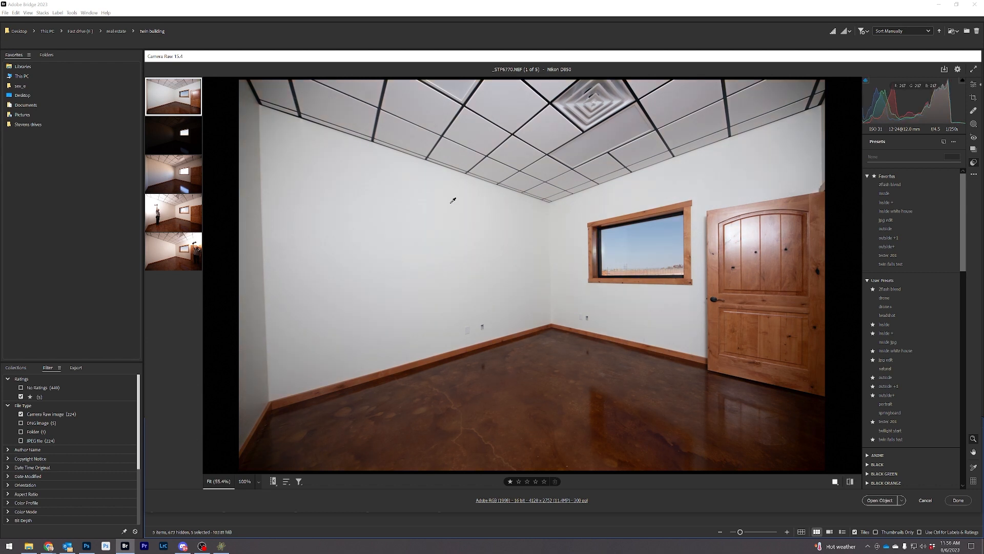
click(625, 157)
click(709, 217)
click(423, 159)
click(243, 89)
click(495, 200)
Step: Try alternative white balance samples for the first photo on the ceiling vent and the neighbouring ceiling tile
scroll(594, 101, up, 4)
drag(611, 204, 539, 402)
scroll(557, 207, up, 5)
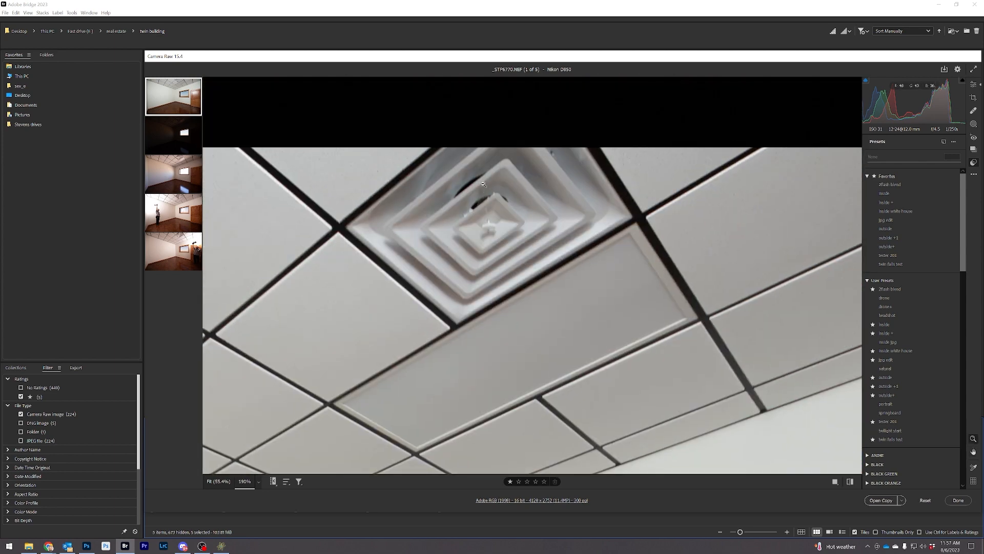
scroll(475, 211, up, 3)
drag(516, 251, 546, 340)
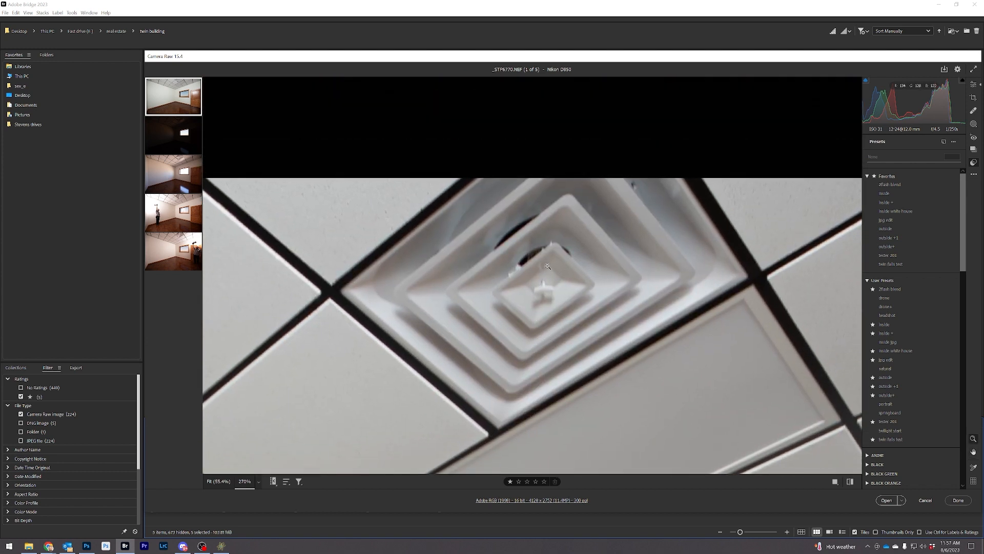
key(shift)
click(370, 278)
click(448, 240)
click(495, 311)
click(517, 314)
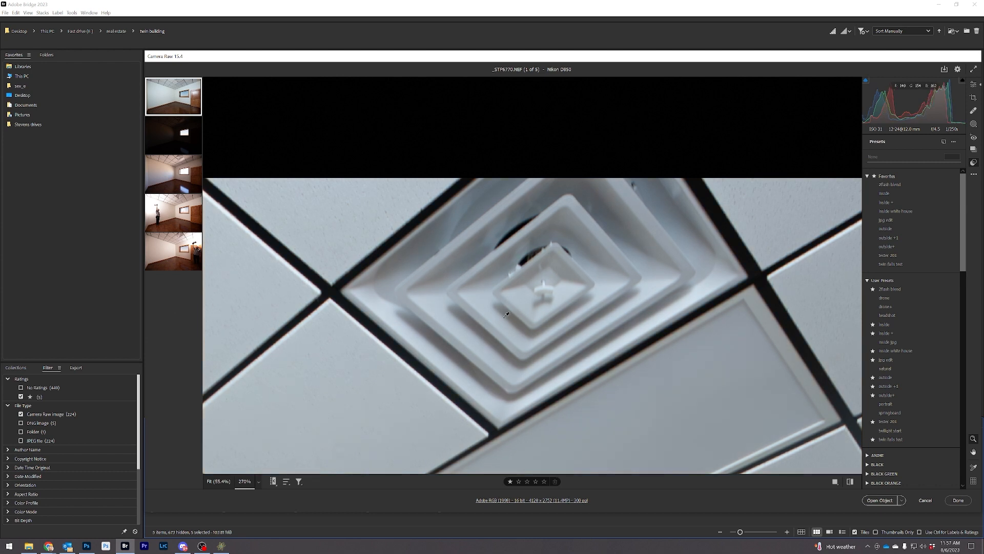
click(502, 325)
drag(404, 451, 404, 450)
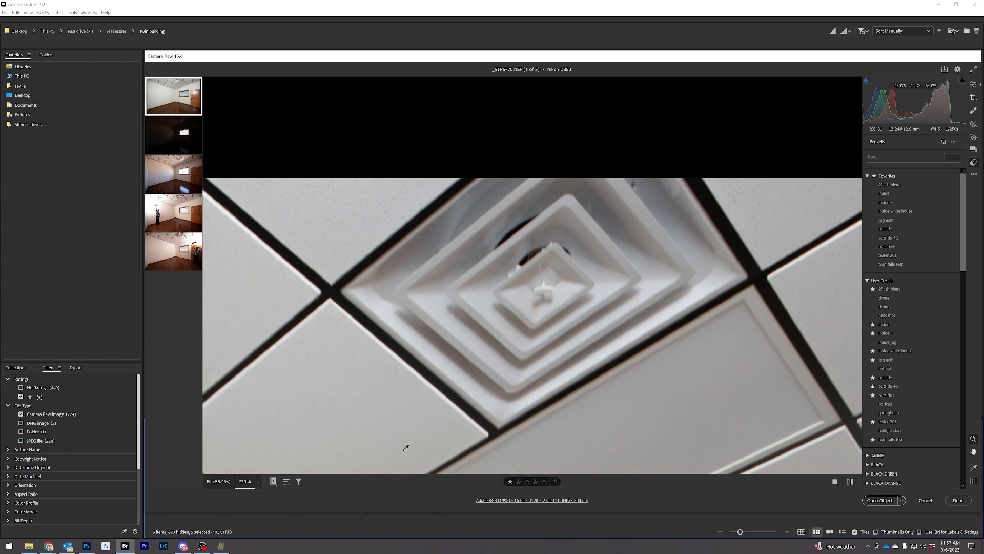
click(563, 319)
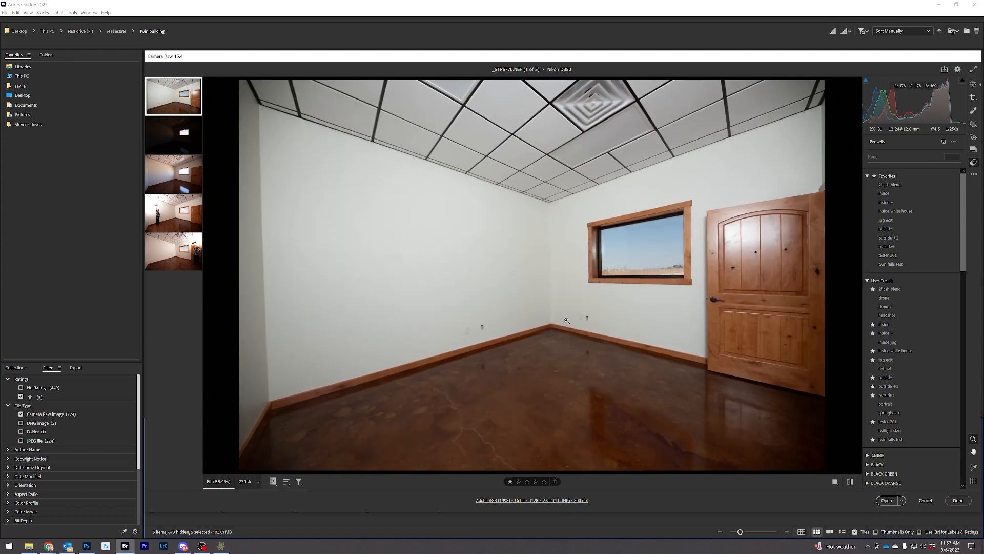
Step: Set the first photo's white balance from a broad area of wall and straighten it with the Vertical Upright correction
drag(407, 179, 467, 213)
drag(576, 272, 574, 276)
click(173, 136)
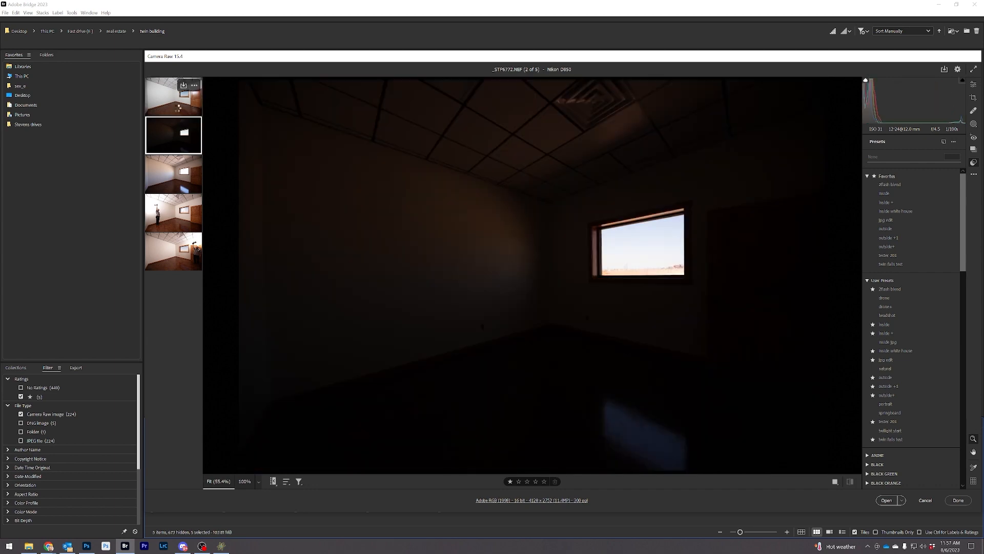
click(173, 97)
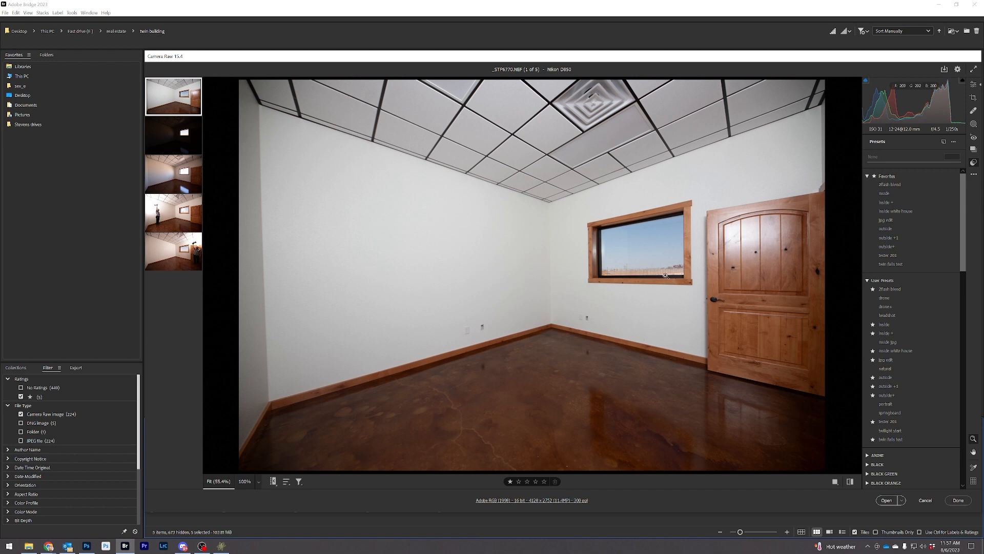
click(976, 86)
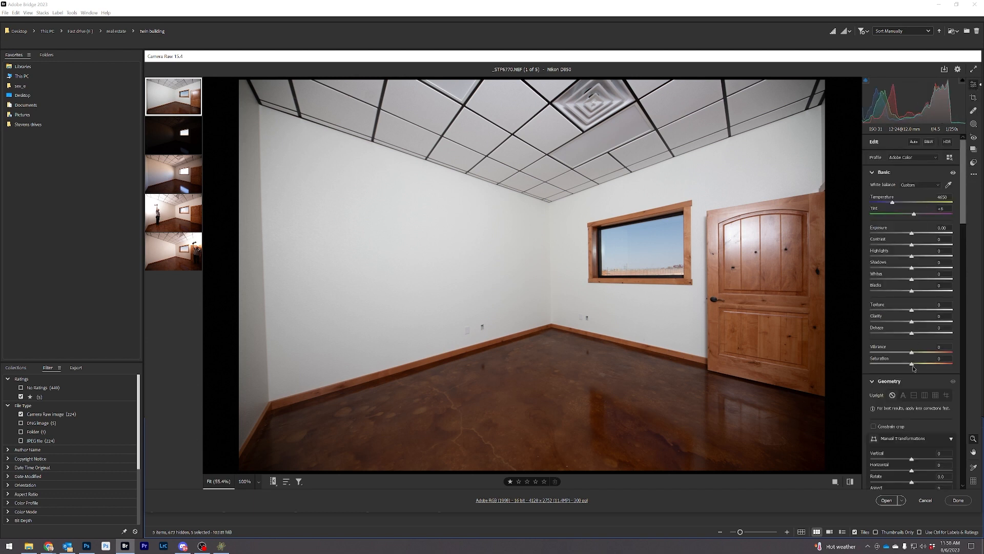
click(914, 394)
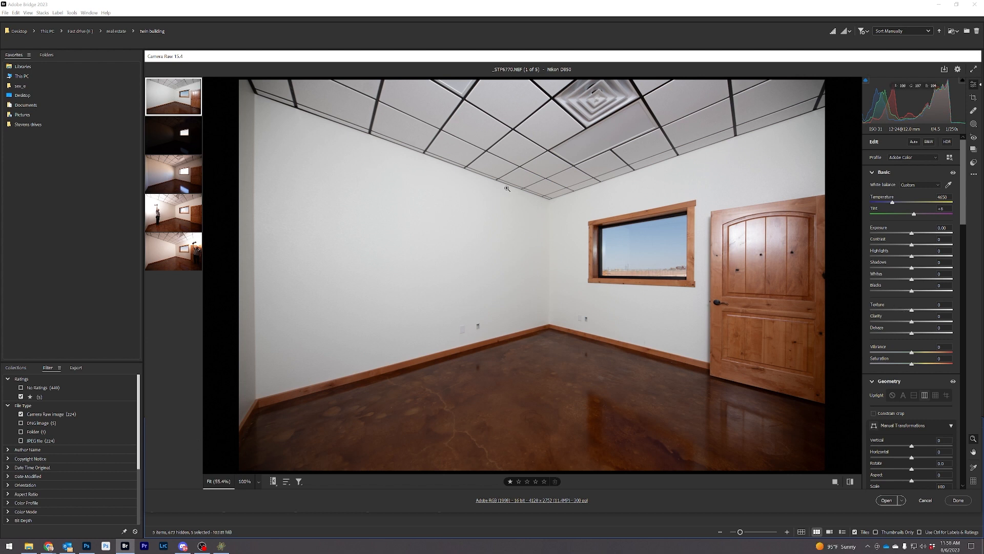
Step: Try balancing the third photo's color by sampling a large area of the left wall with the White Balance tool
click(175, 147)
ctrl+click(175, 189)
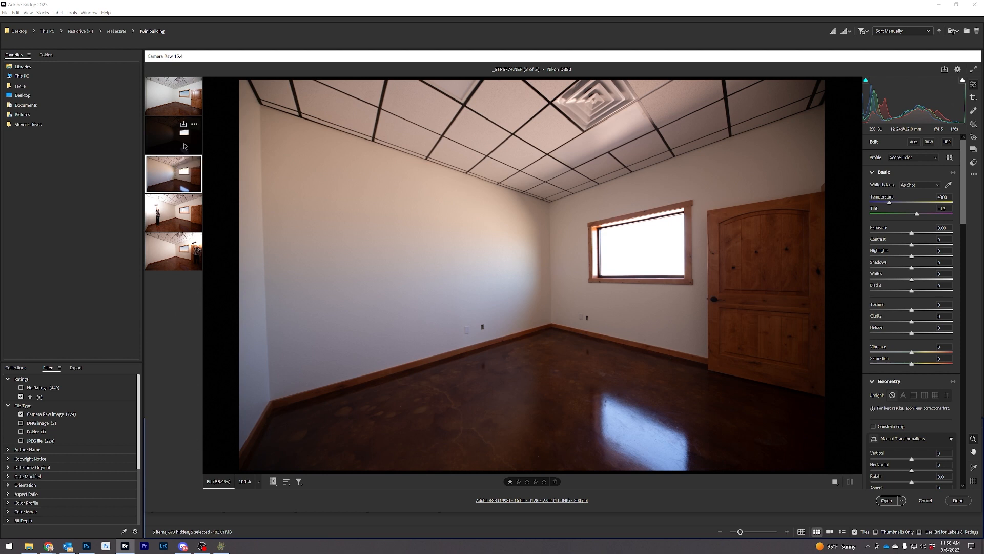
ctrl+click(175, 188)
click(175, 187)
key(shift)
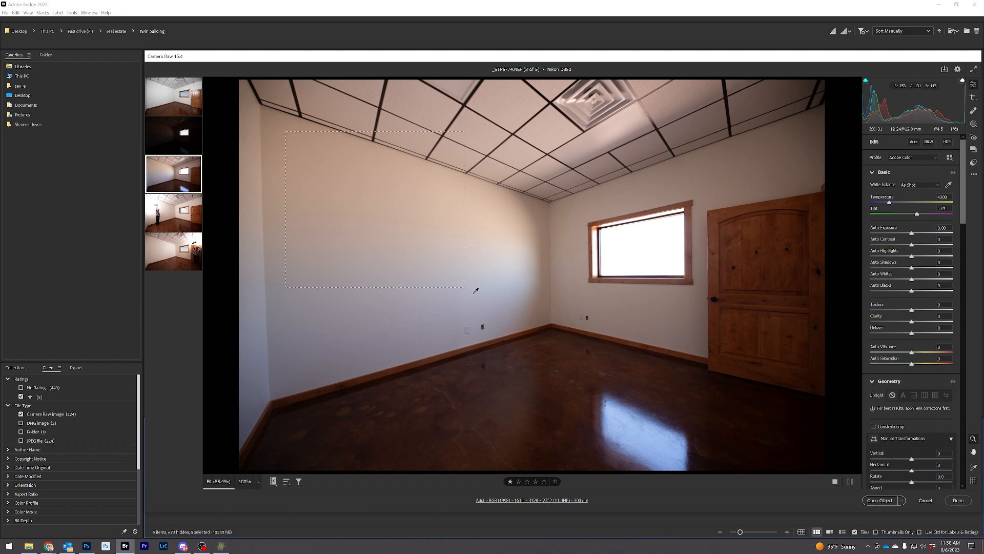
drag(532, 303, 532, 304)
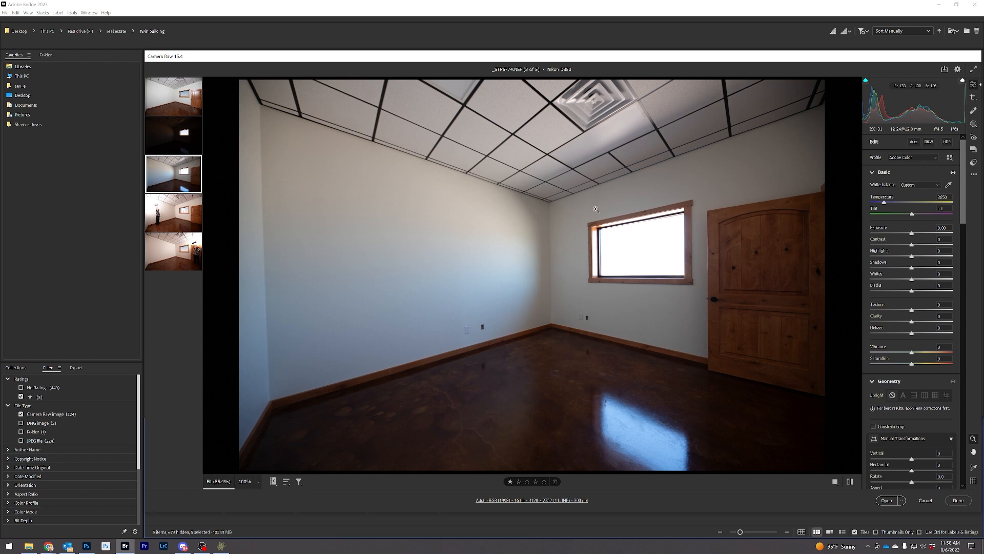
Step: Examine the light and color on the left wall up close in the dark second photo and the third photo
mouse_move(192, 144)
click(193, 152)
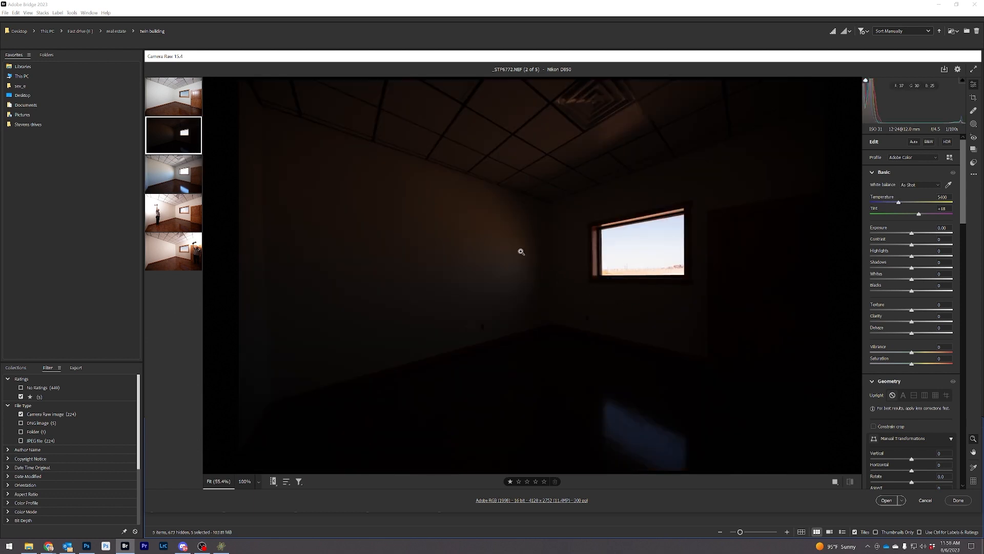
drag(522, 260, 584, 297)
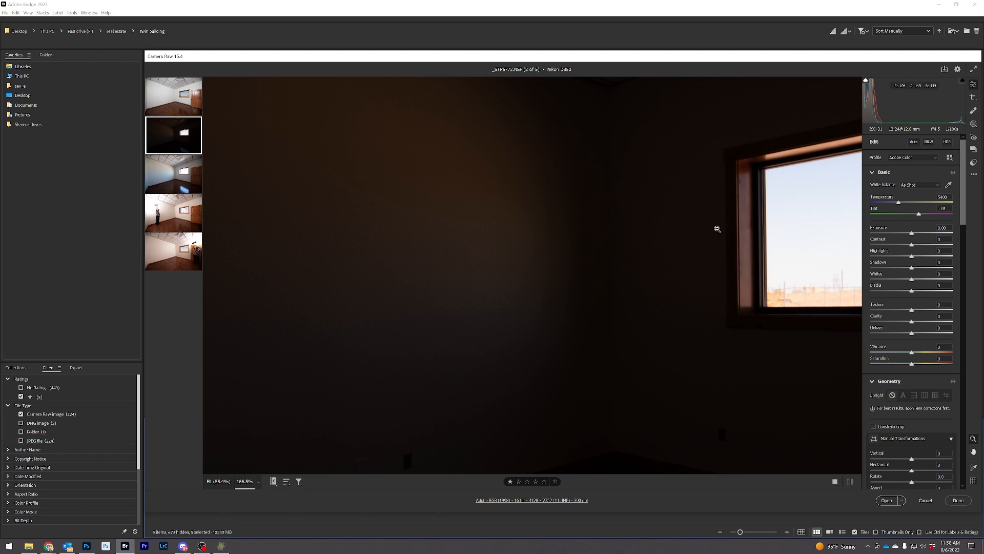
drag(599, 229, 552, 301)
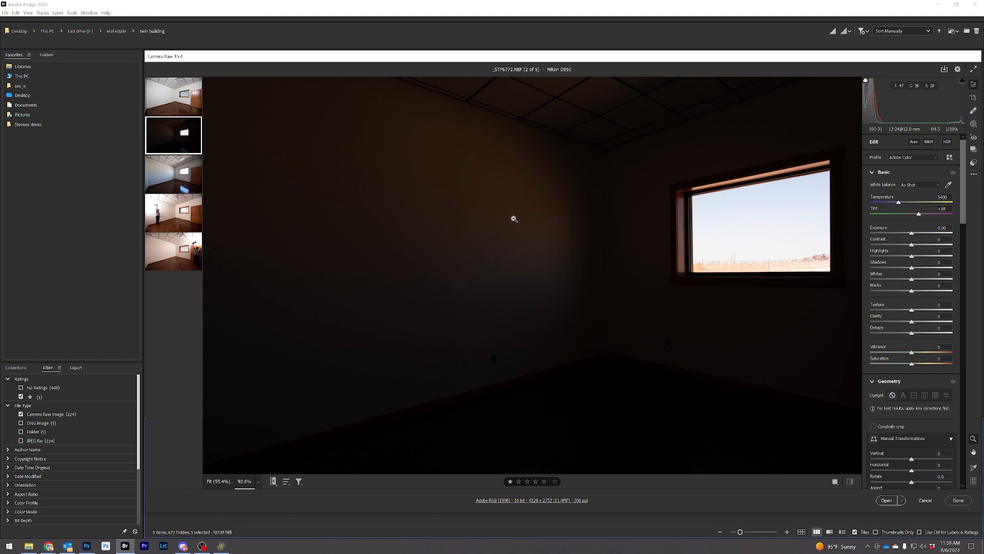
click(182, 190)
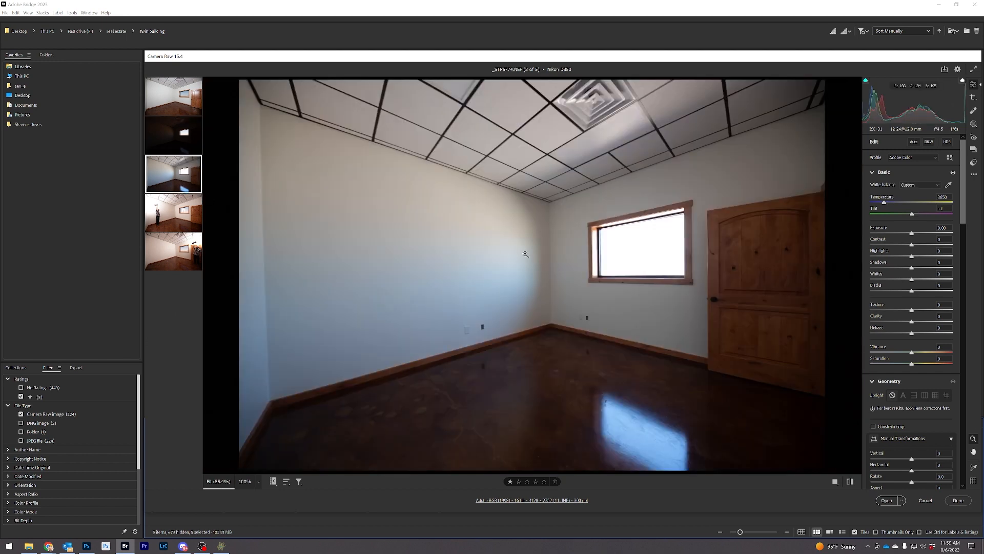
drag(525, 252, 568, 273)
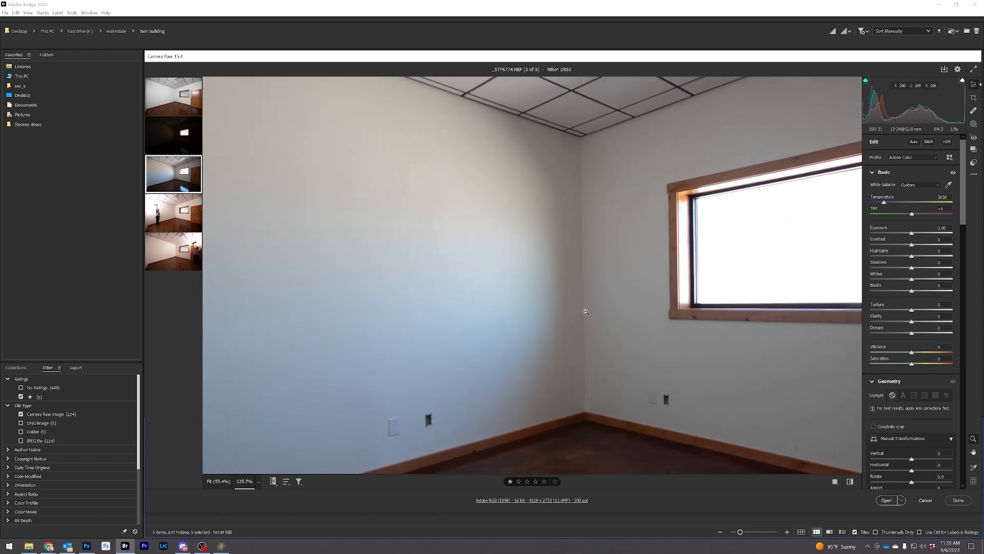
click(555, 273)
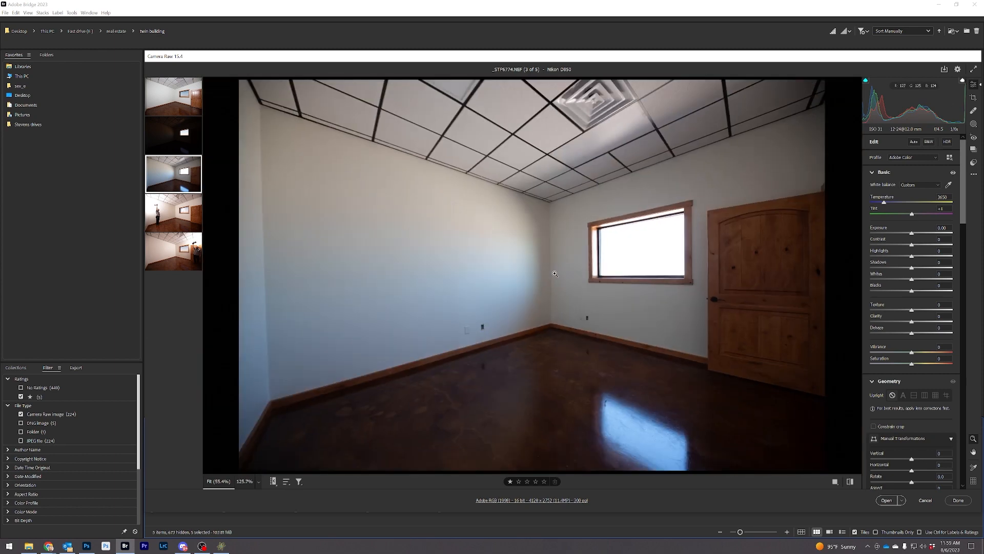
Step: Resample the third photo's white balance over an area spanning most of the left wall
shift+click(552, 220)
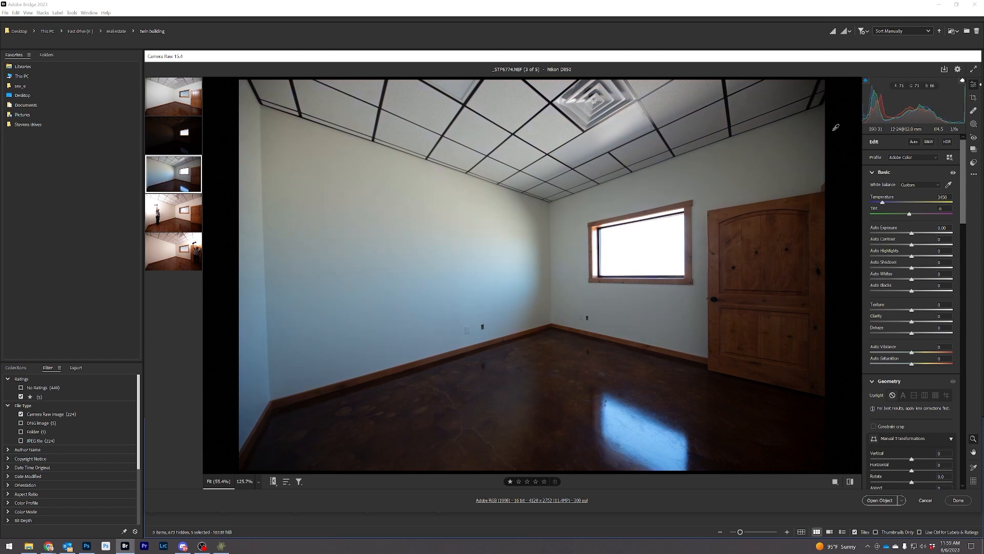
drag(774, 100, 374, 193)
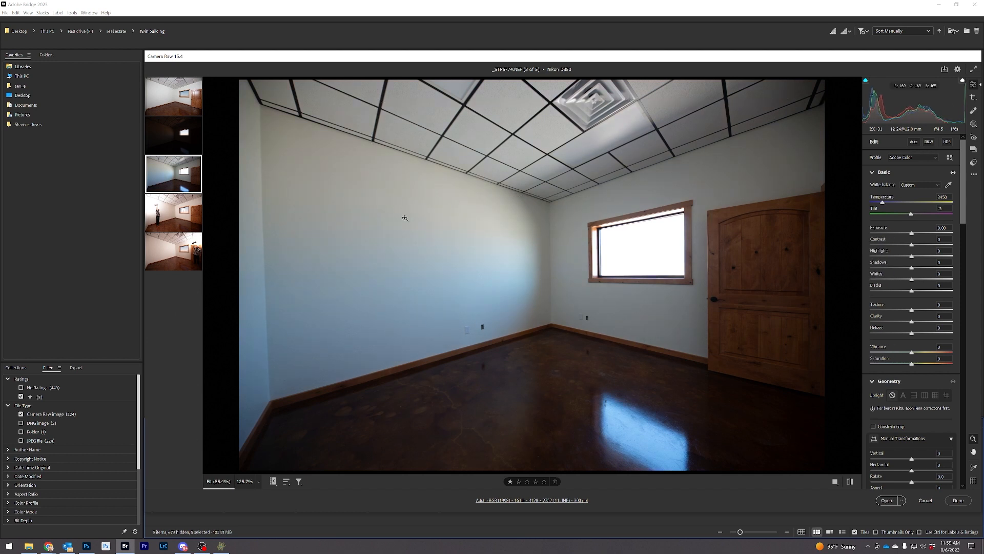
drag(253, 151, 543, 309)
Step: Set the dark second photo's Exposure to +1.00 and Highlights to -31, judging by the view through the window
key(Left)
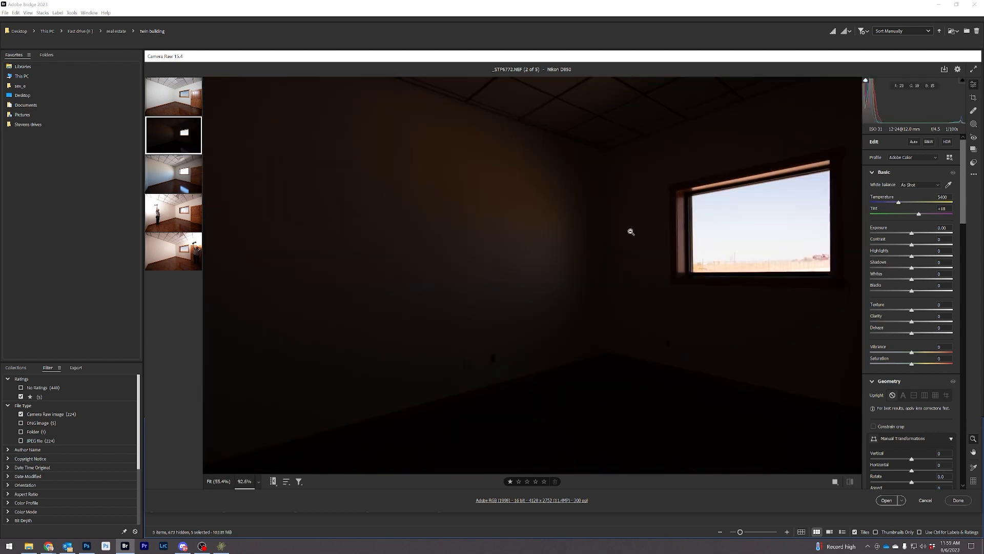
drag(785, 232, 633, 232)
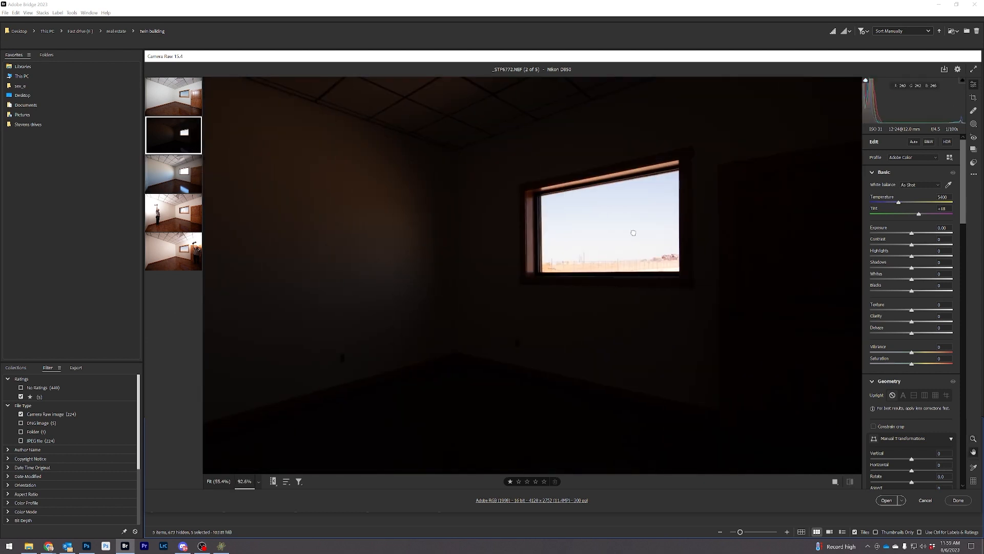
scroll(650, 207, up, 3)
scroll(654, 204, up, 5)
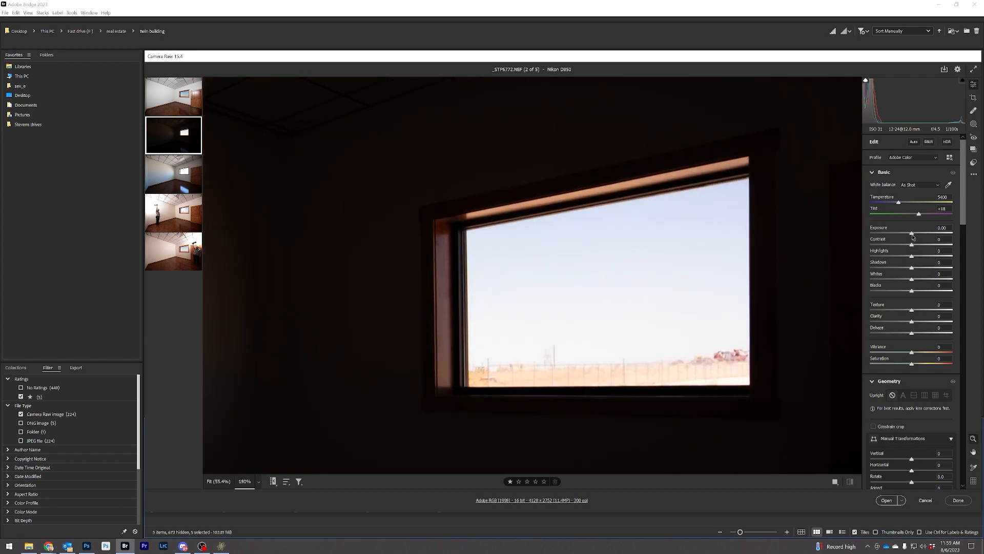
drag(908, 259, 922, 235)
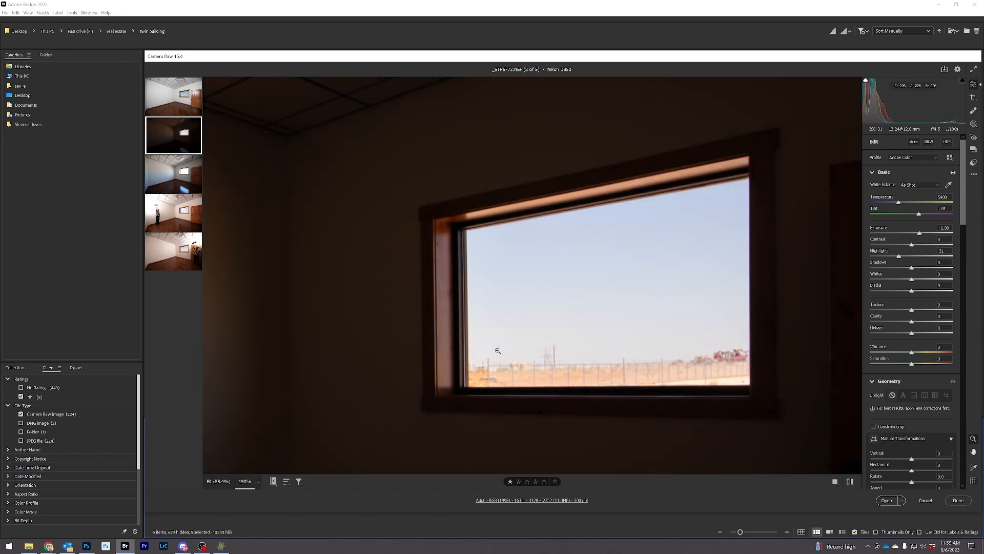
Step: Adjust the third photo's tones to Exposure +1.80, Contrast +27, Highlights -100 and Whites -76
click(174, 186)
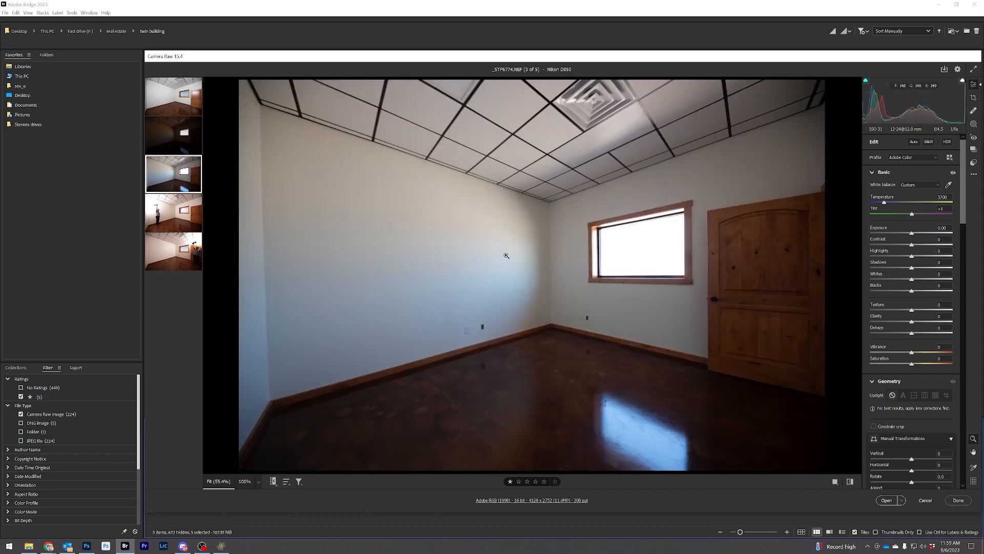
drag(912, 234, 870, 257)
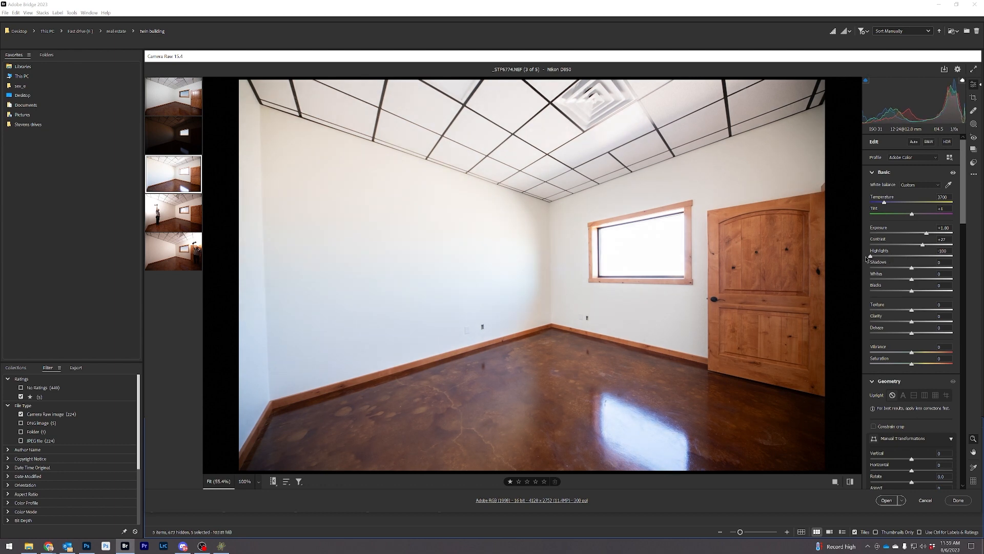
drag(914, 279, 880, 279)
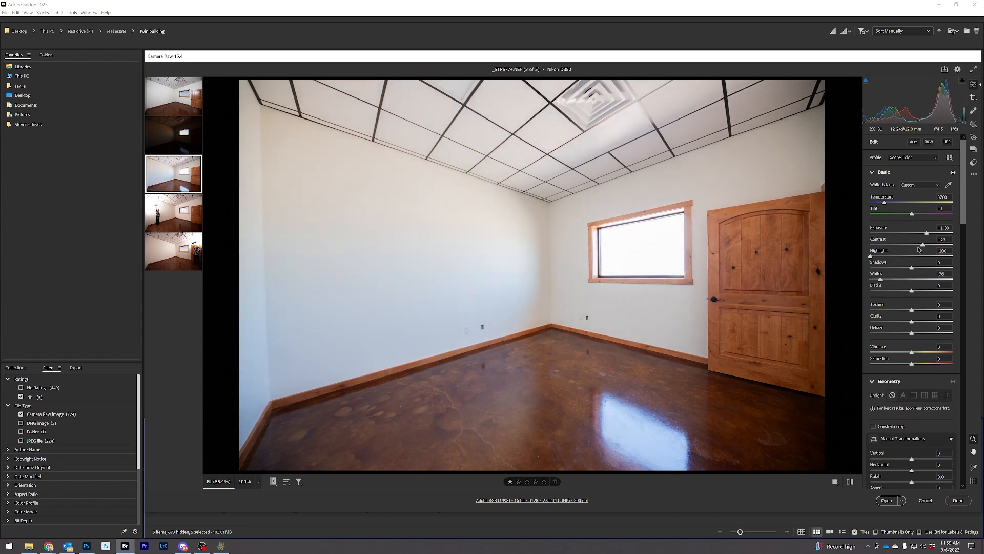
Step: Set the third photo's Contrast to +44, Texture to +32, Clarity to +16 and Blacks to +32
drag(922, 245, 929, 245)
drag(917, 323, 919, 326)
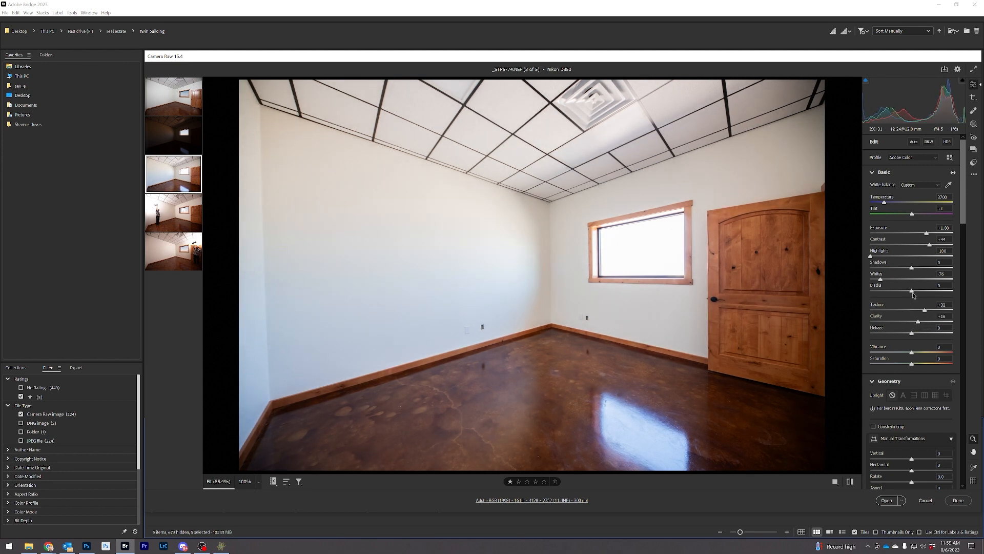
mouse_move(925, 296)
mouse_down()
mouse_move(907, 296)
mouse_move(933, 305)
mouse_move(873, 301)
mouse_move(925, 307)
mouse_up()
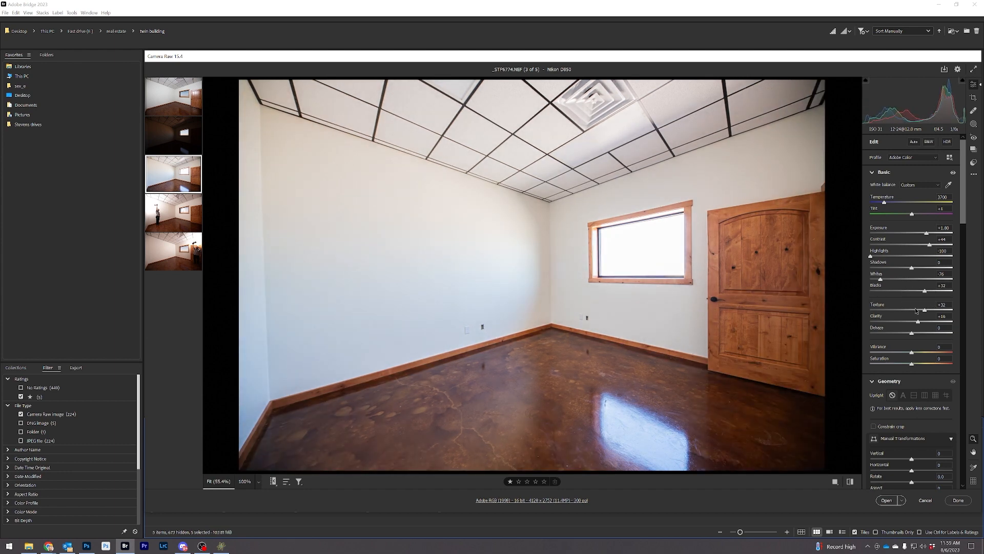
Step: Compare the view through the window in the dark second photo with the brightened third photo
click(187, 143)
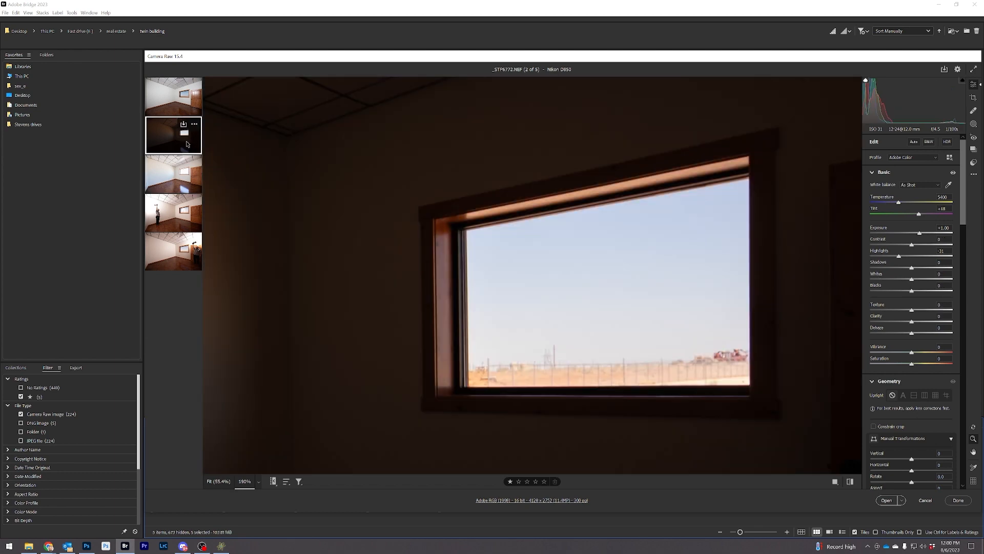
click(559, 252)
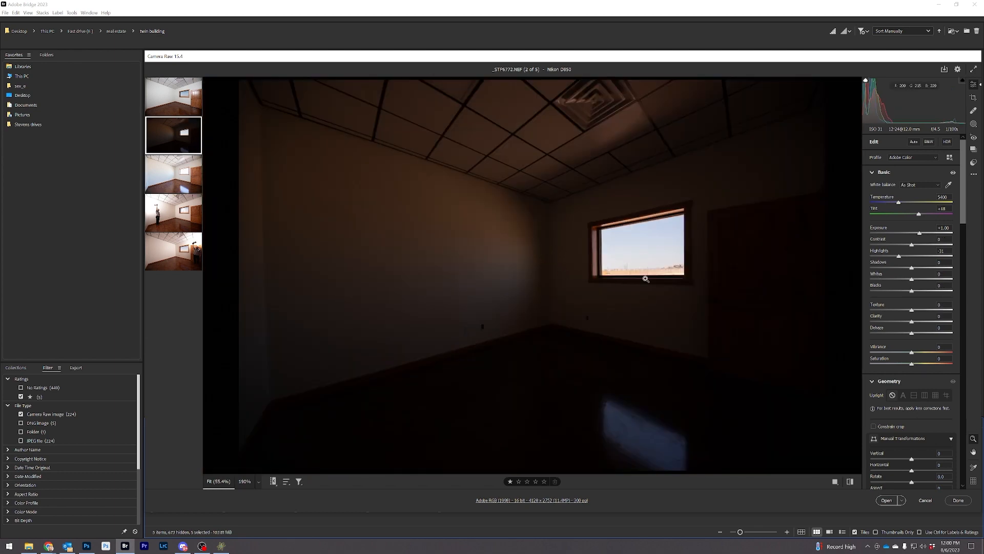
click(185, 163)
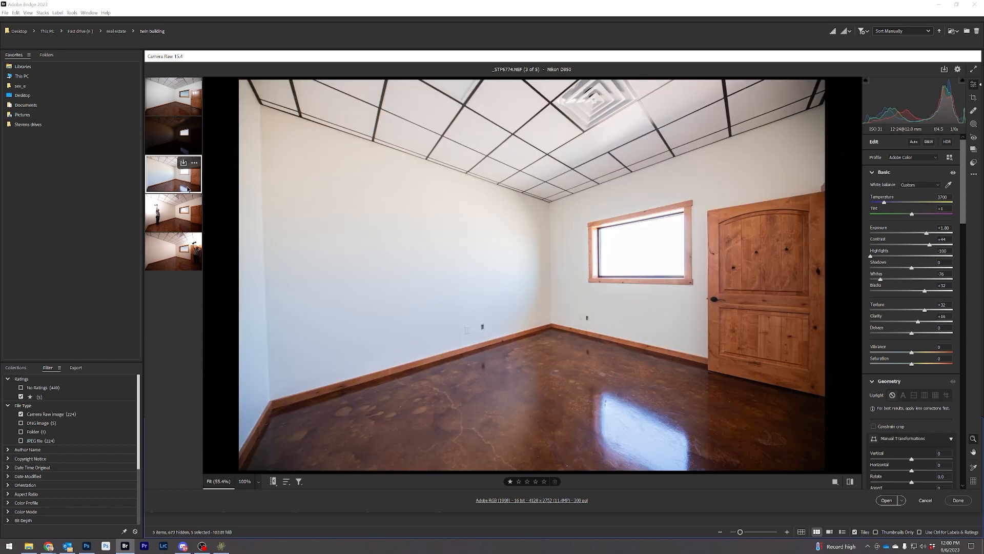
click(187, 147)
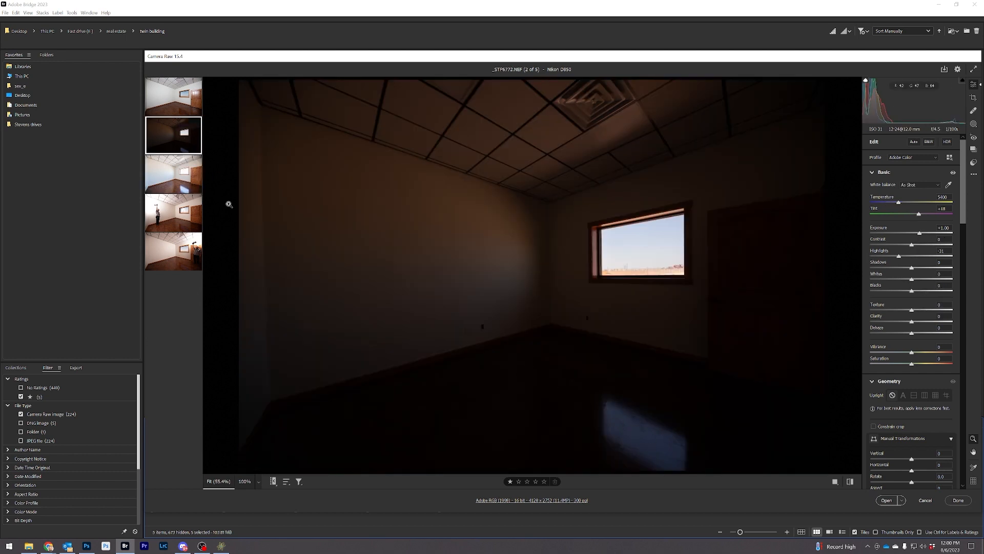
key(Down)
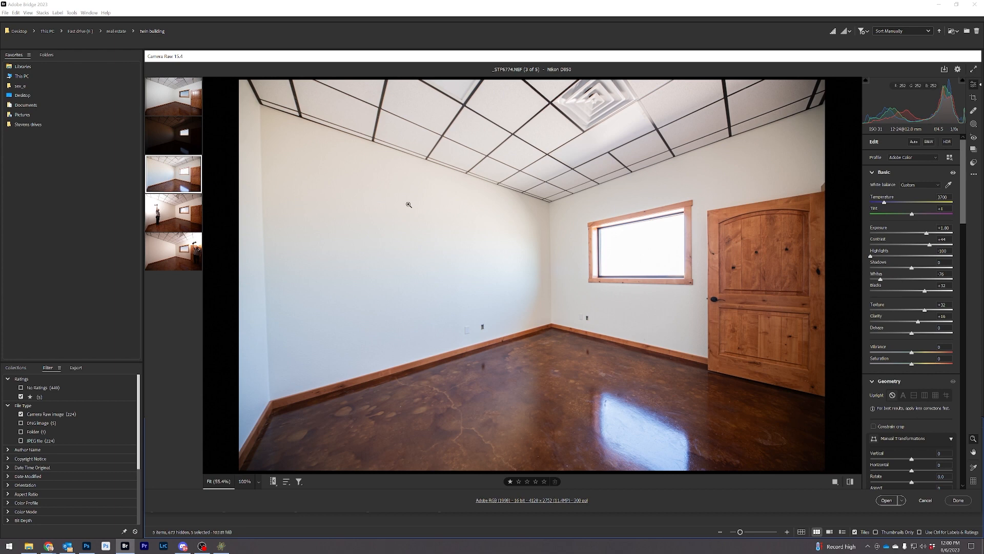
Step: Review the room lighting in the first photo and in the fourth and fifth flash photos
click(182, 114)
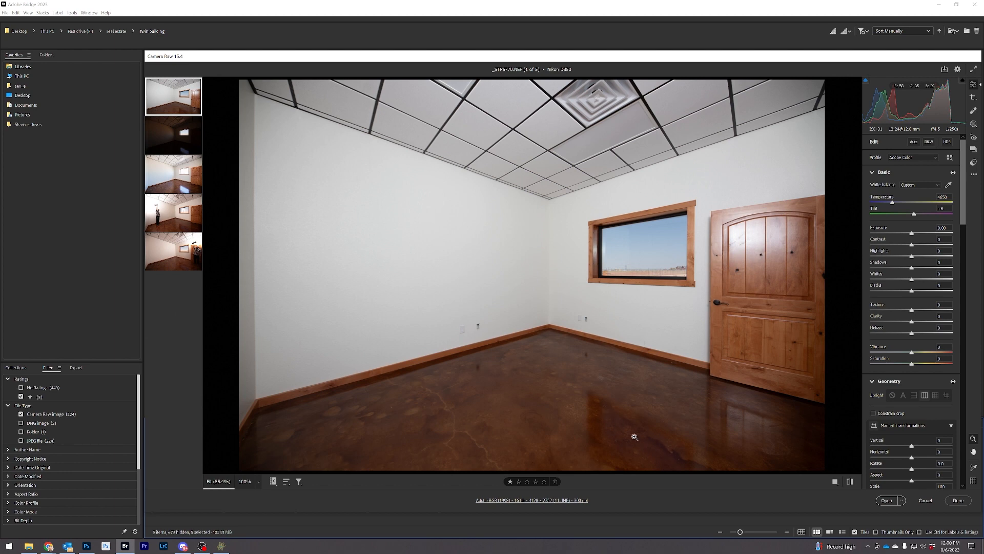
click(186, 221)
click(186, 263)
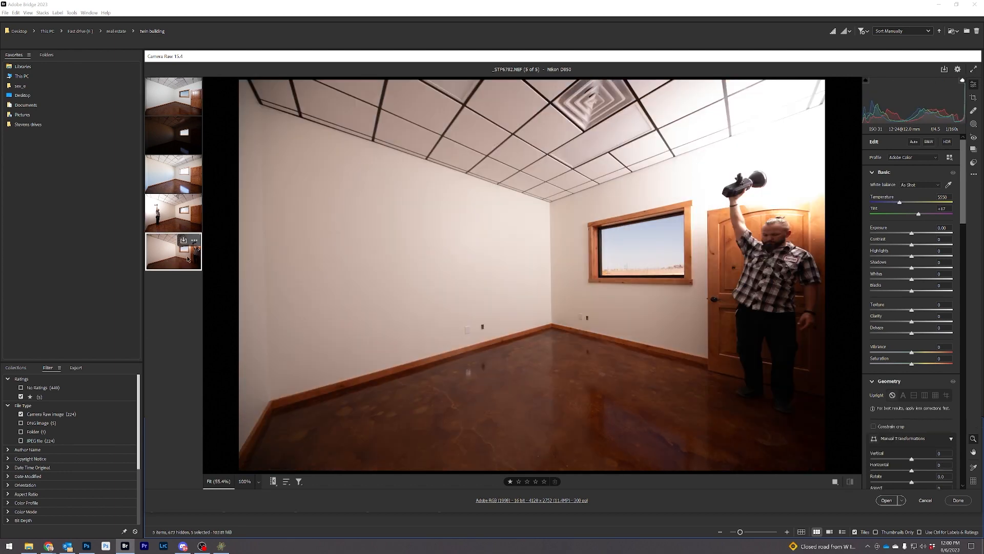
Step: Compare the window's light reflection on the floor between the dark second photo and the third photo
click(189, 182)
click(192, 138)
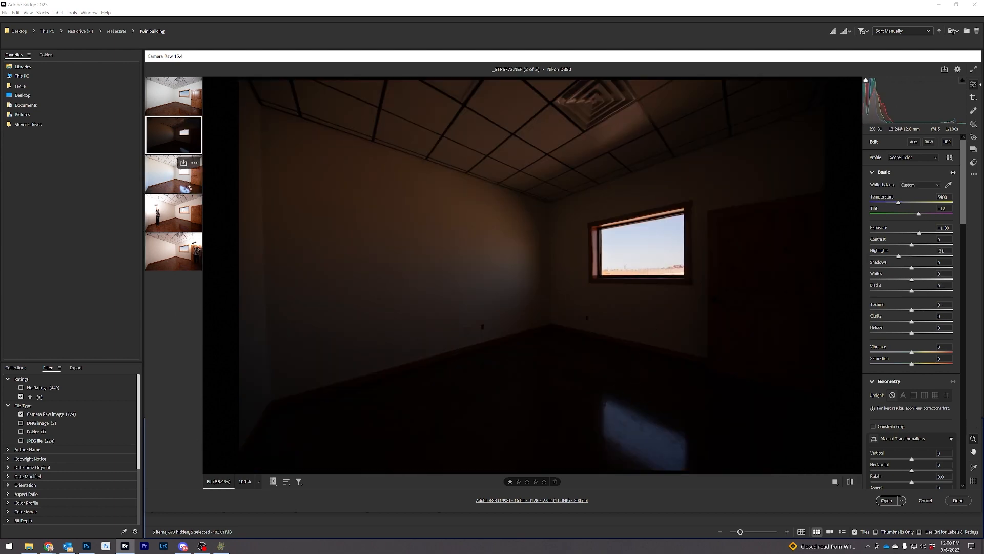
click(188, 187)
click(171, 140)
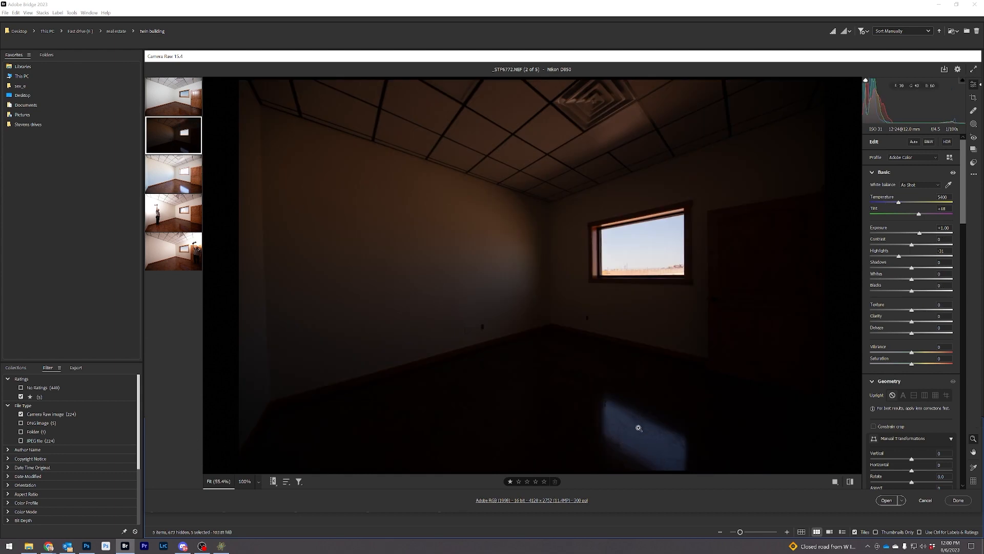
click(186, 188)
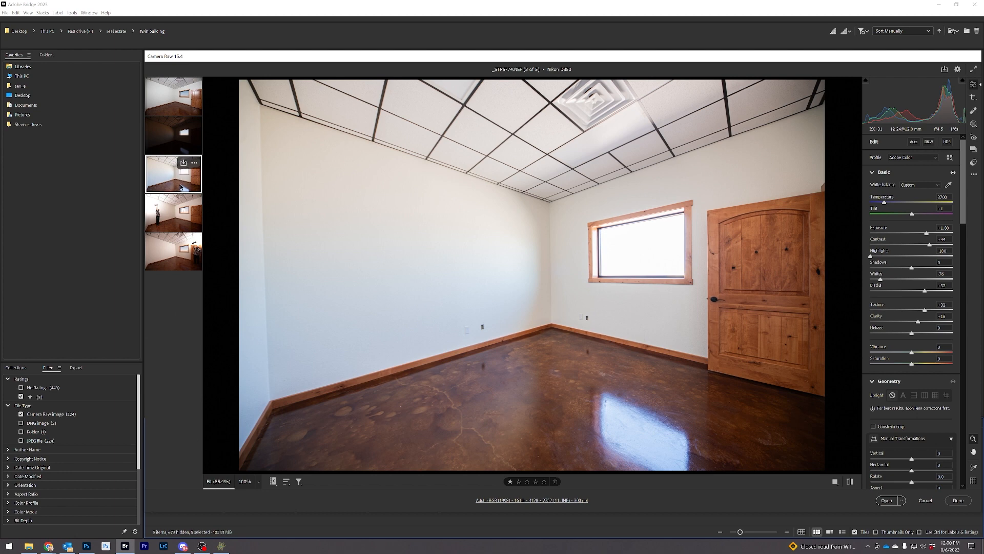
click(181, 146)
click(180, 183)
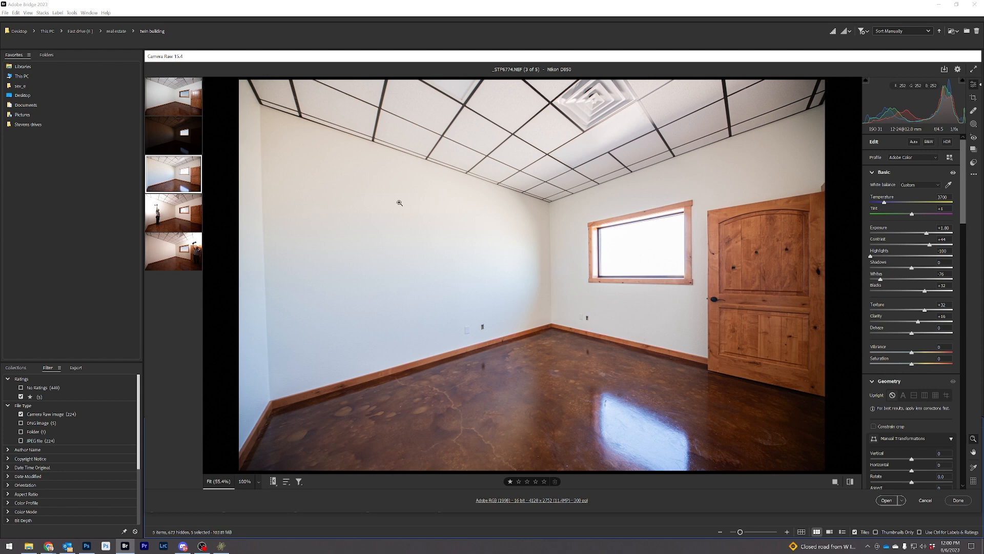
click(184, 145)
click(181, 182)
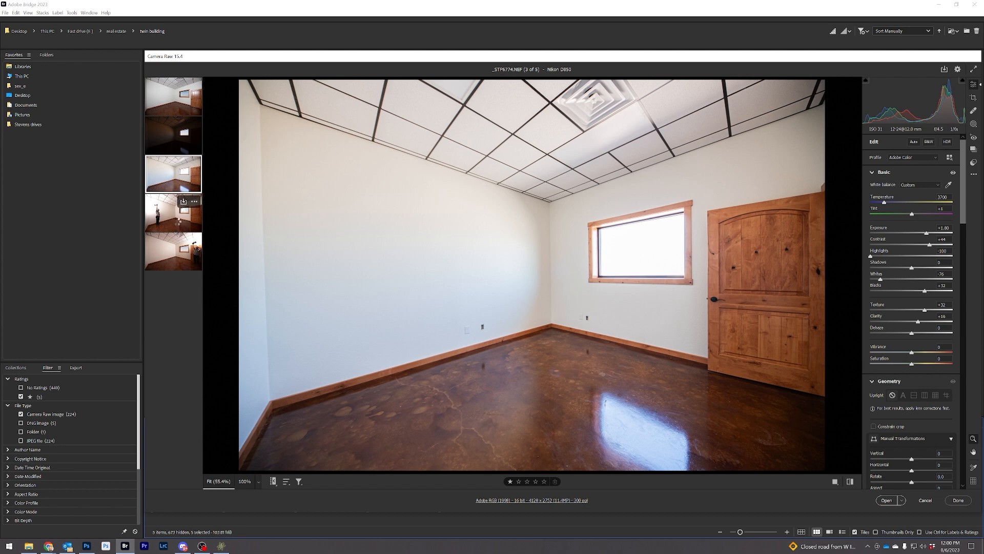
Step: Resample the white balance of the fourth and fifth flash photos together from the wall just below the window, and review both
click(177, 221)
click(173, 251)
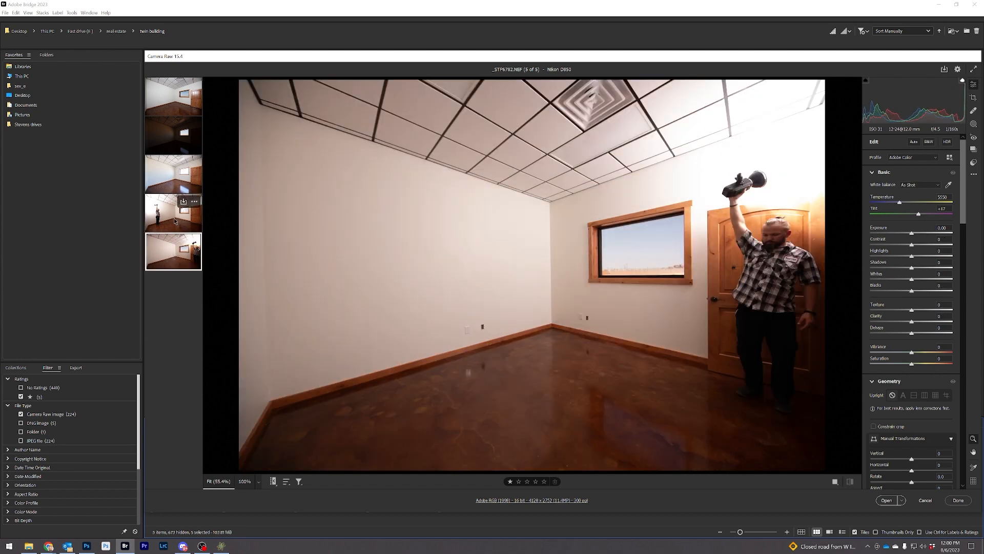
ctrl+click(175, 220)
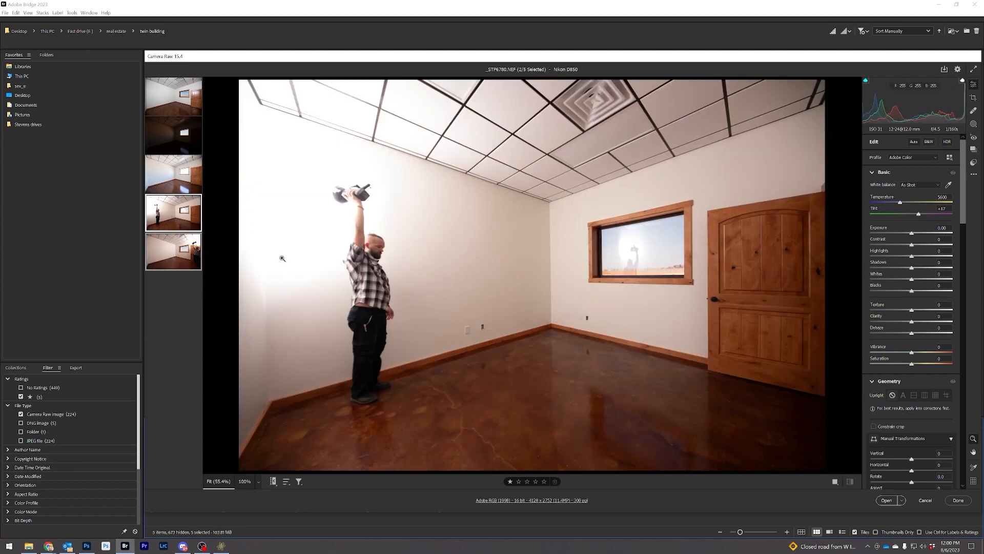
key(shift)
drag(586, 287, 584, 307)
click(192, 248)
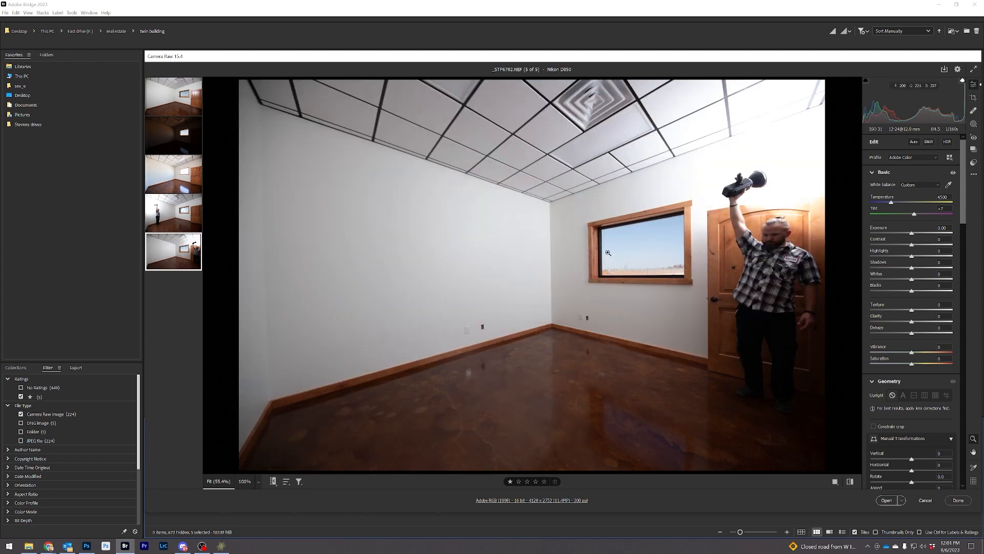
click(177, 217)
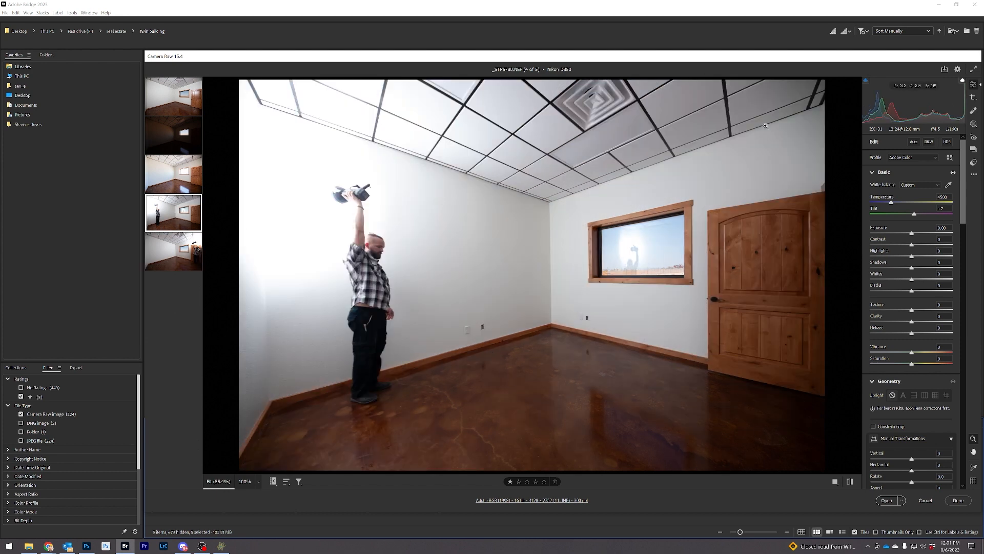
click(169, 251)
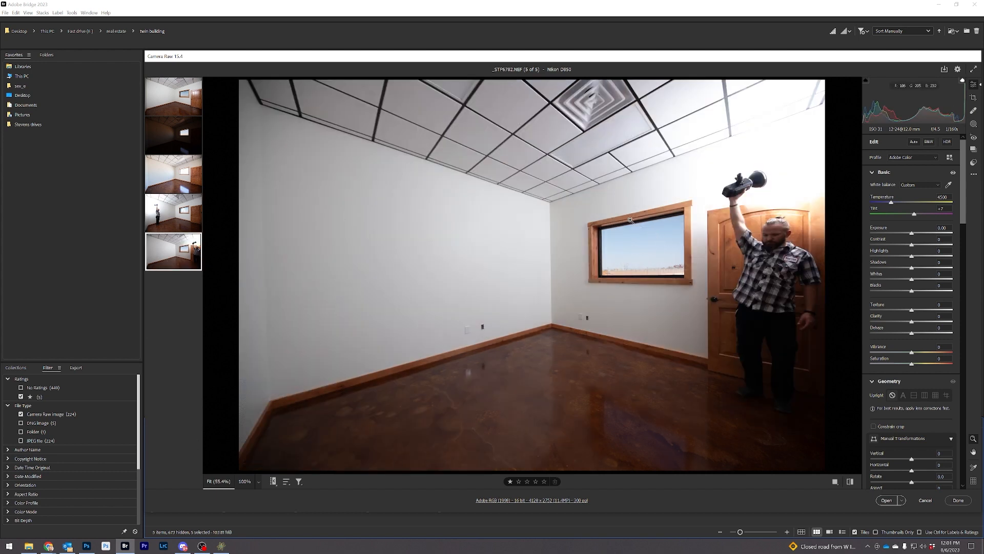
Step: Open all five photos in Photoshop and look through the resulting documents
key(ctrl+a)
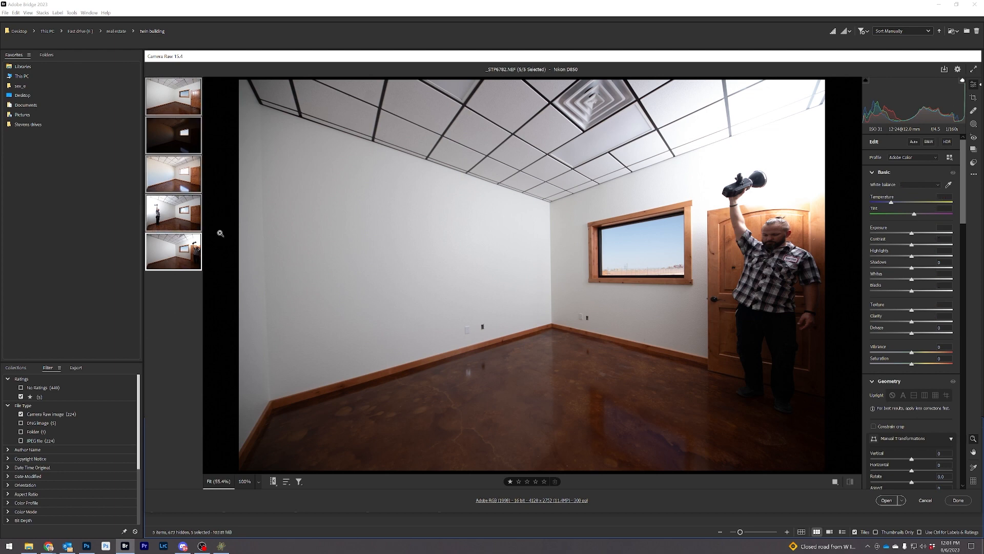
click(887, 501)
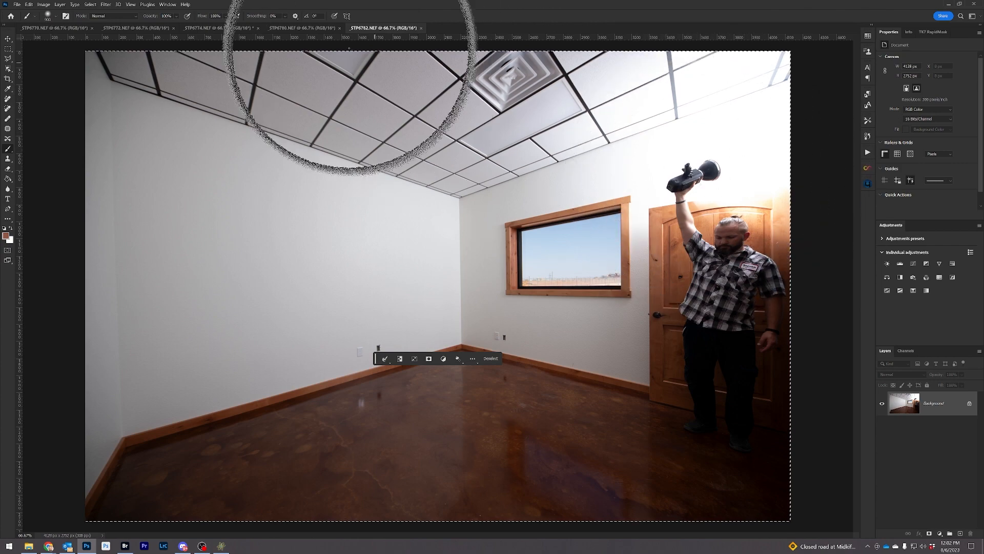
click(313, 27)
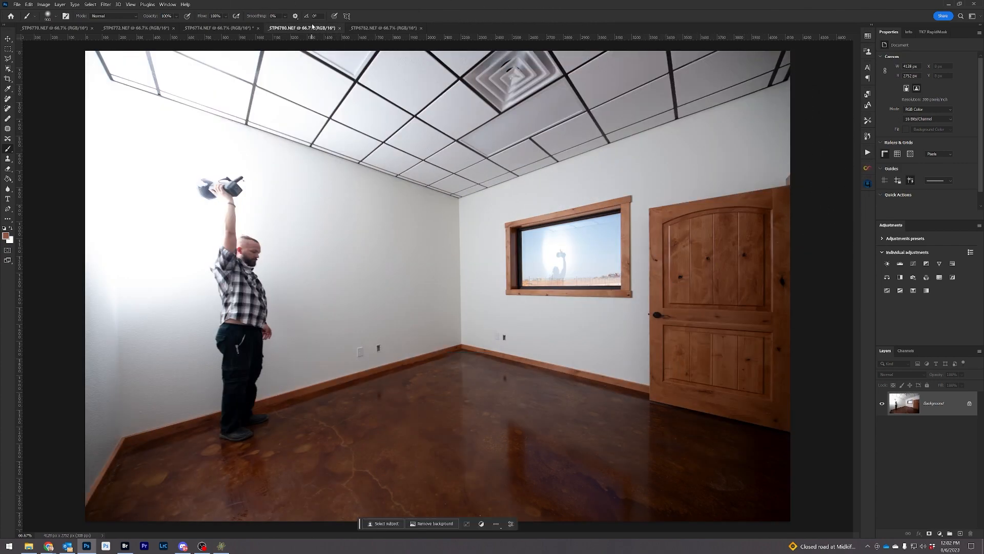
click(236, 28)
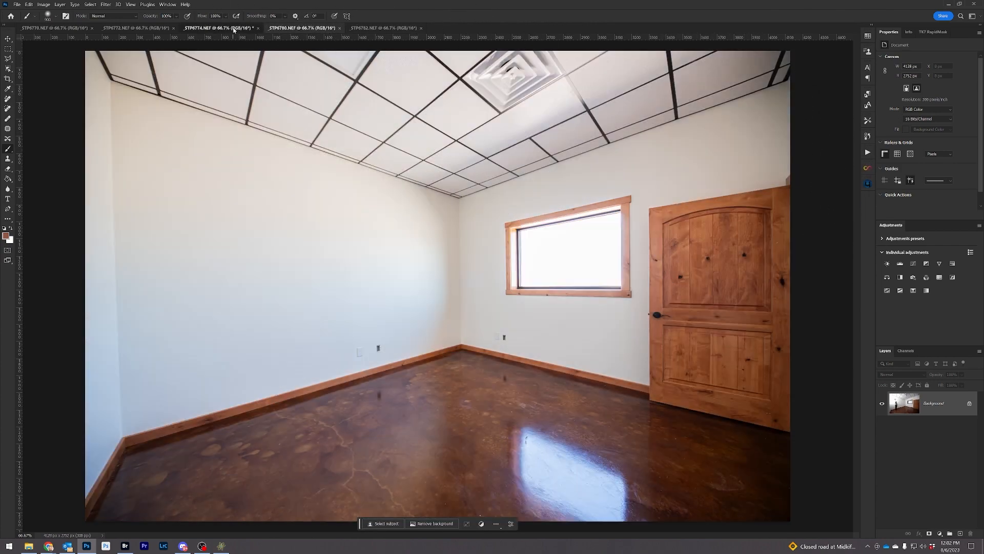
click(375, 28)
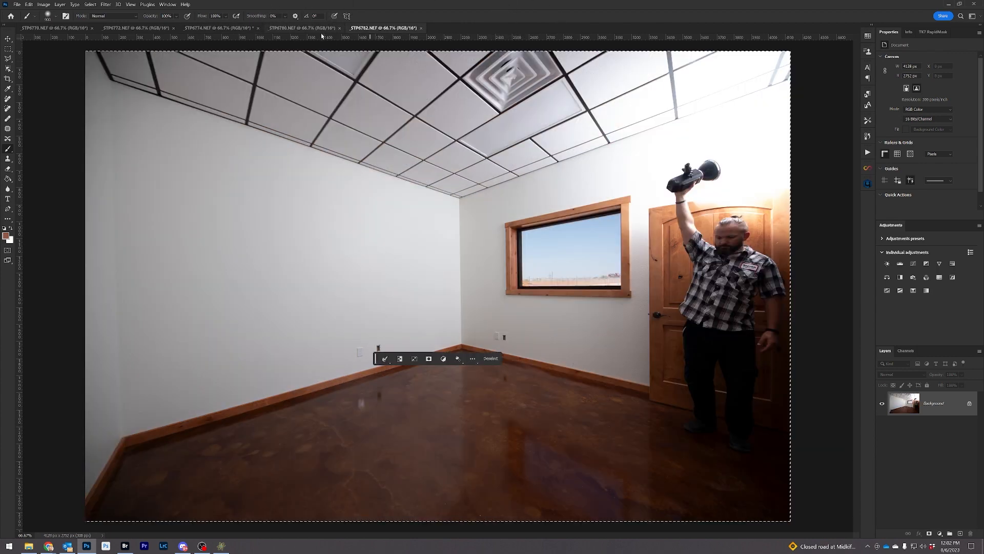
click(78, 28)
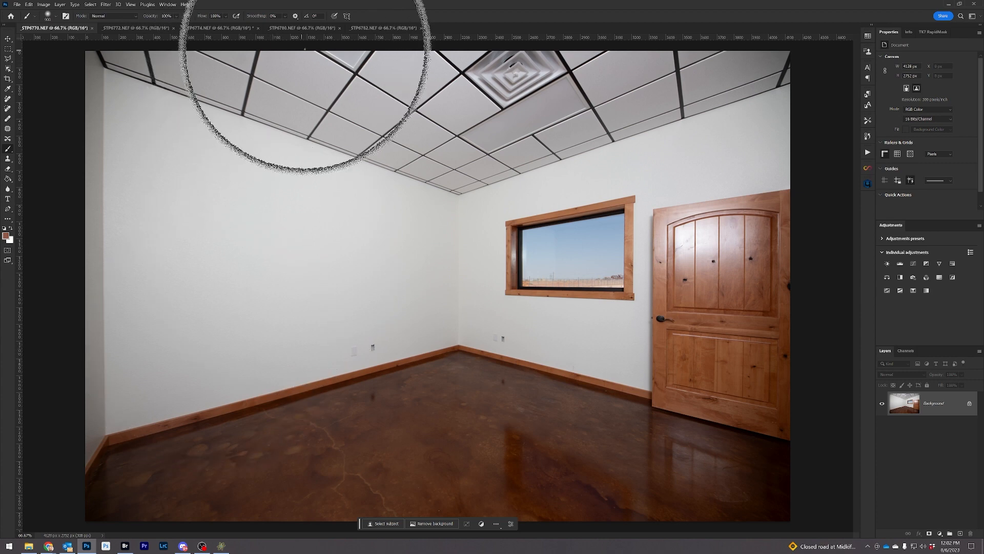
click(307, 29)
Step: Paste the fifth flash photo, _STP6782.NEF, as a new layer over the third photo, _STP6774.NEF
click(378, 30)
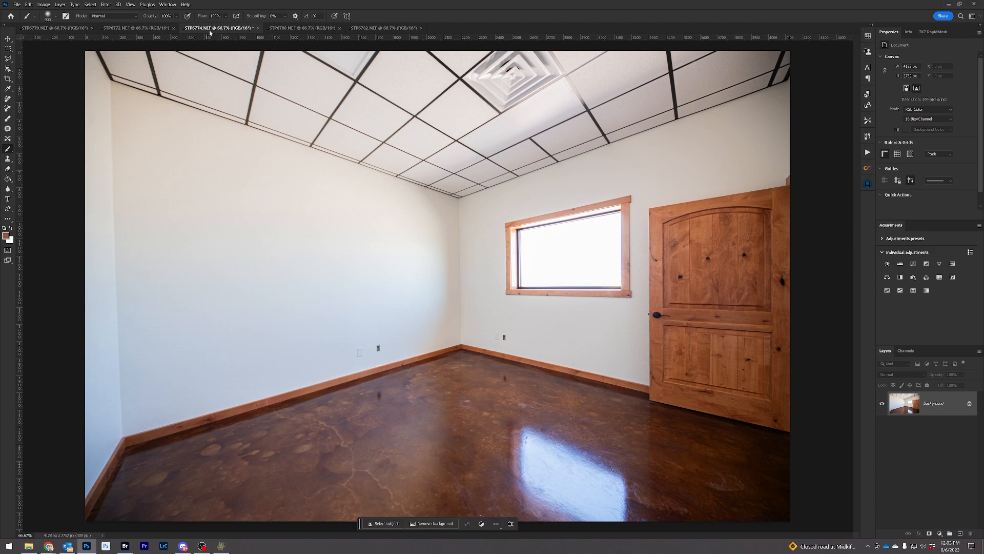
click(209, 29)
key(ctrl+v)
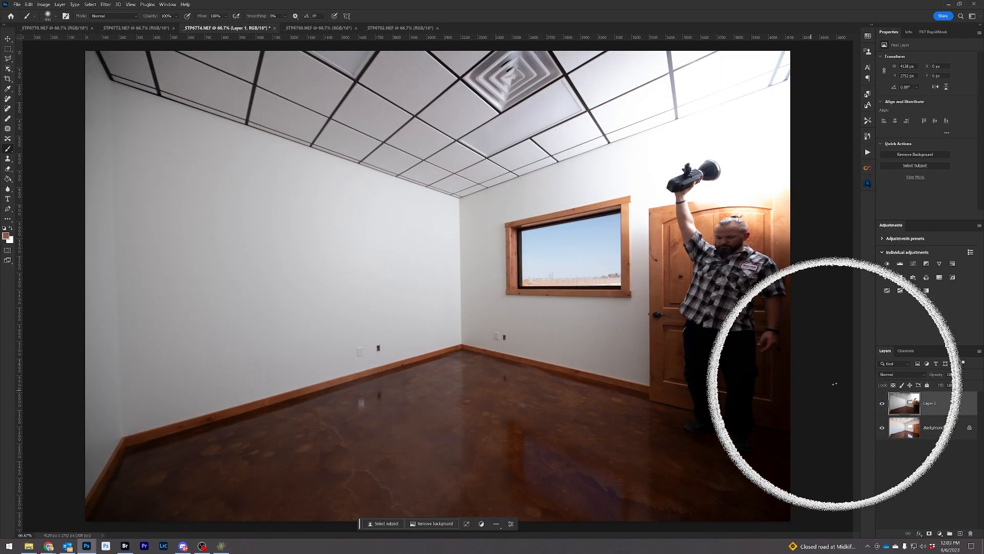
Step: Set the pasted flash layer's blend mode to Darken and hide it with a black layer mask
click(902, 374)
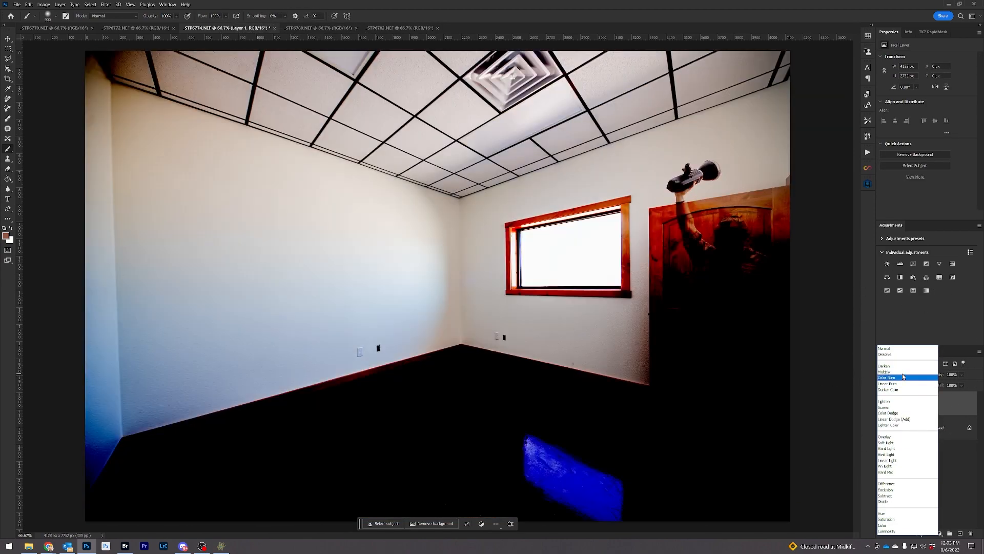
click(902, 366)
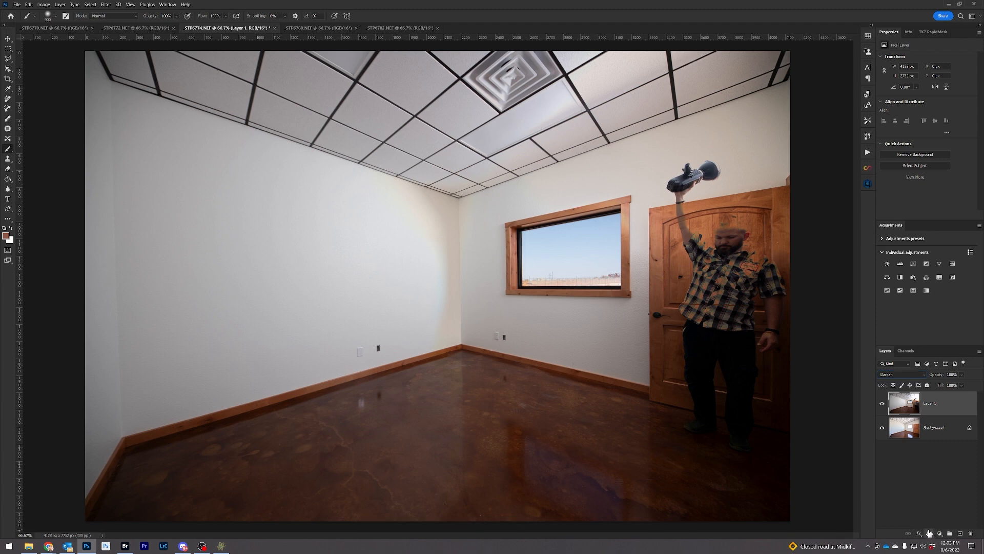
alt+click(928, 533)
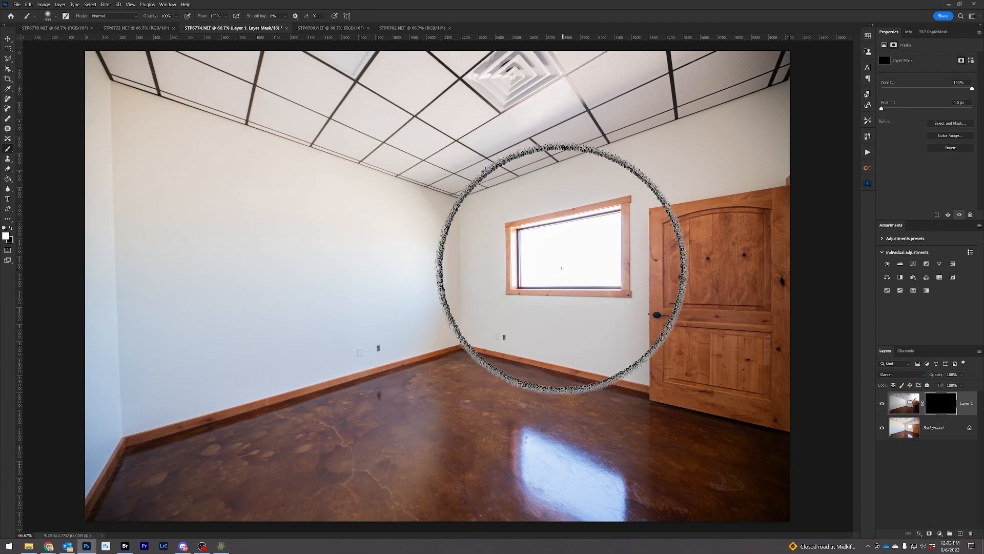
Step: Paint white on the layer mask over the window, and with a larger brush over the floor reflection, to reveal the flash layer
mouse_move(563, 261)
mouse_down()
mouse_move(544, 249)
mouse_move(573, 234)
mouse_move(587, 241)
mouse_move(583, 218)
mouse_up()
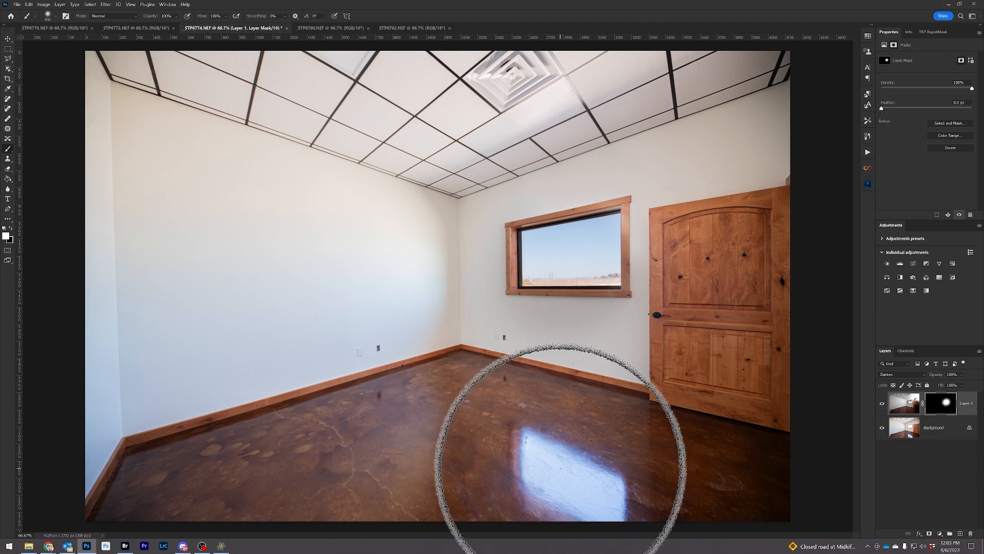
key(bracketright)
key(bracketright)
key(bracketright)
key(bracketright)
key(bracketright)
click(573, 494)
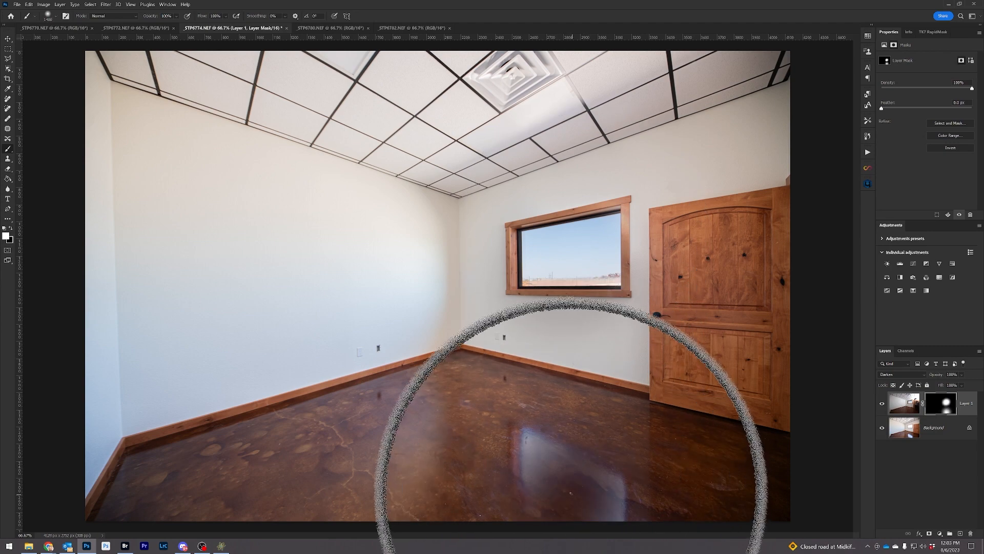
click(534, 457)
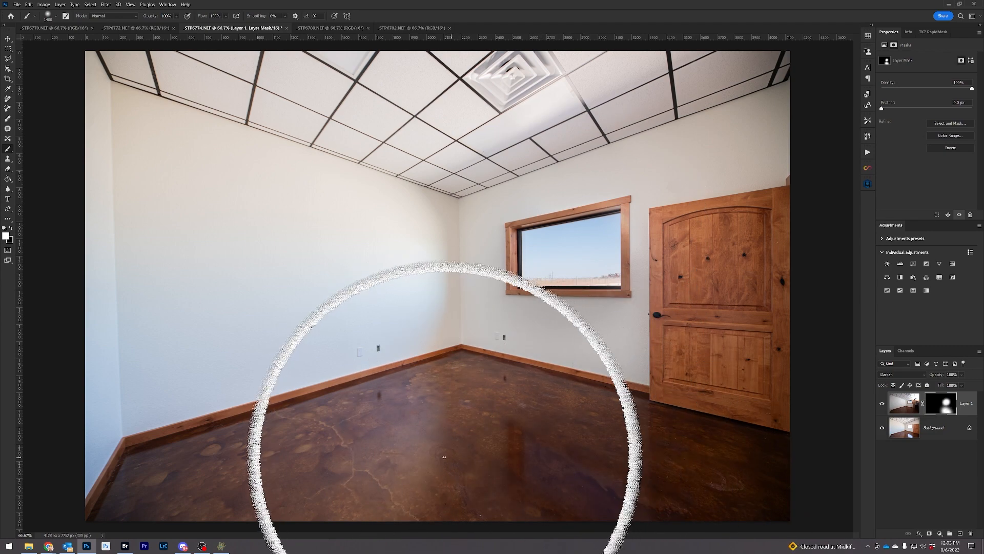
click(421, 468)
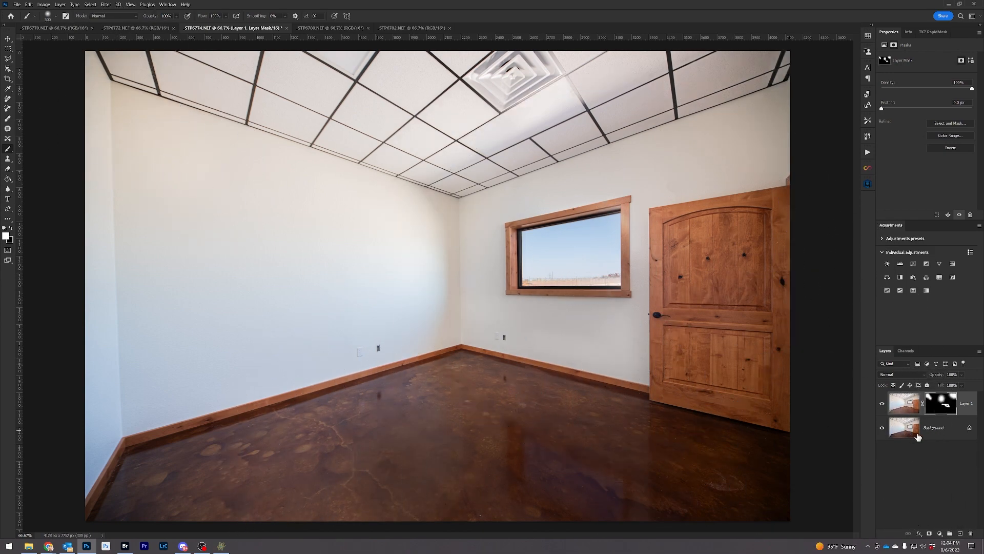
Step: Flatten the image and outline the walls and ceiling with the Polygonal Lasso, following the door edge and the top of the baseboards
right_click(948, 433)
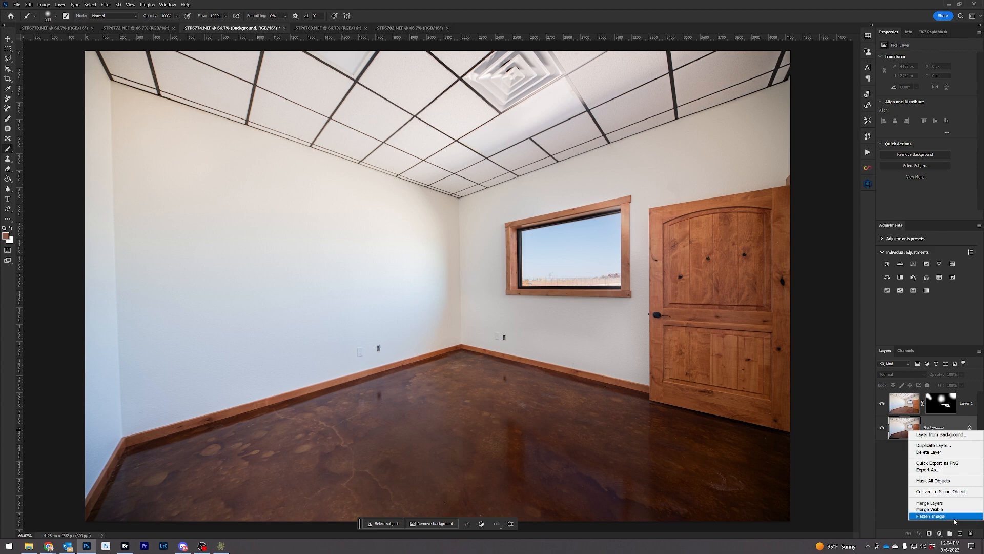
click(954, 519)
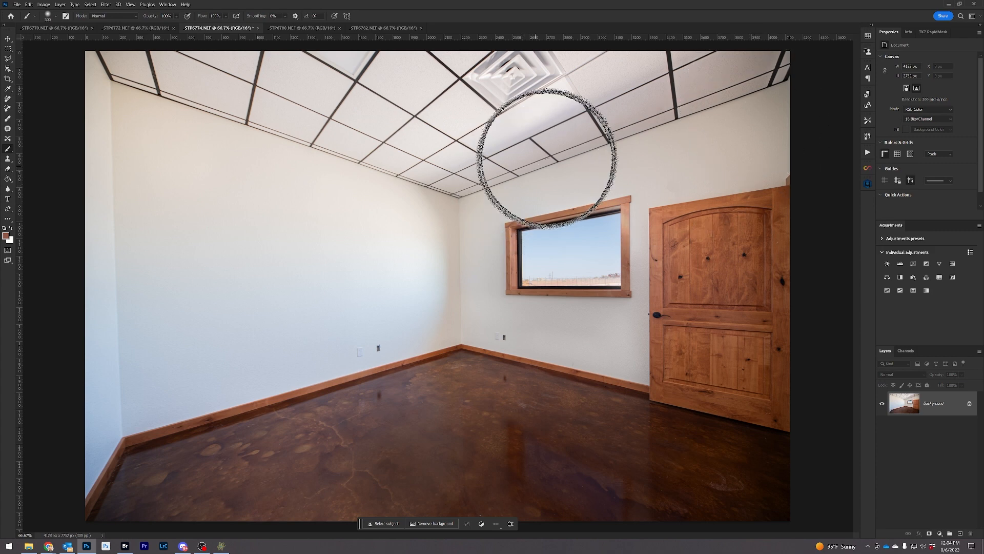
key(l)
click(788, 176)
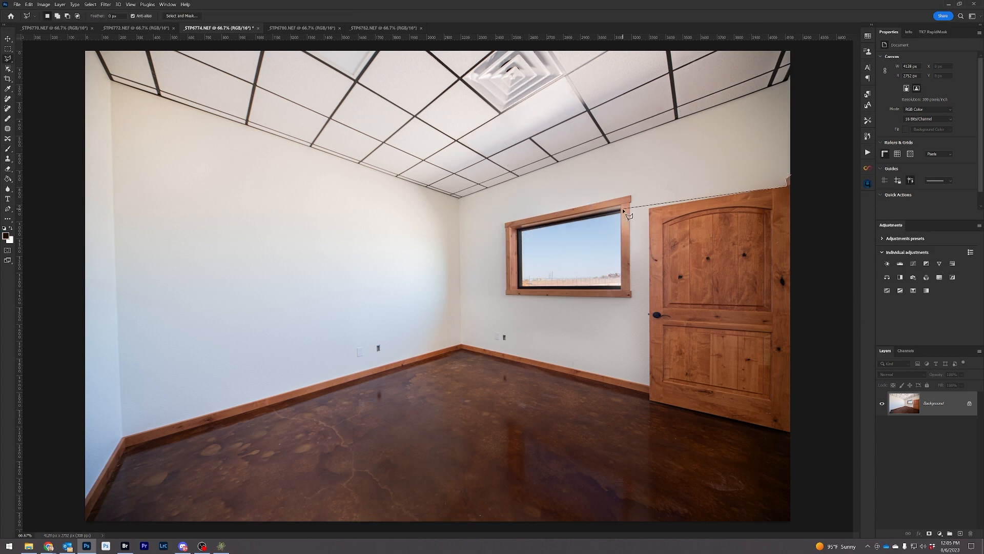
click(648, 207)
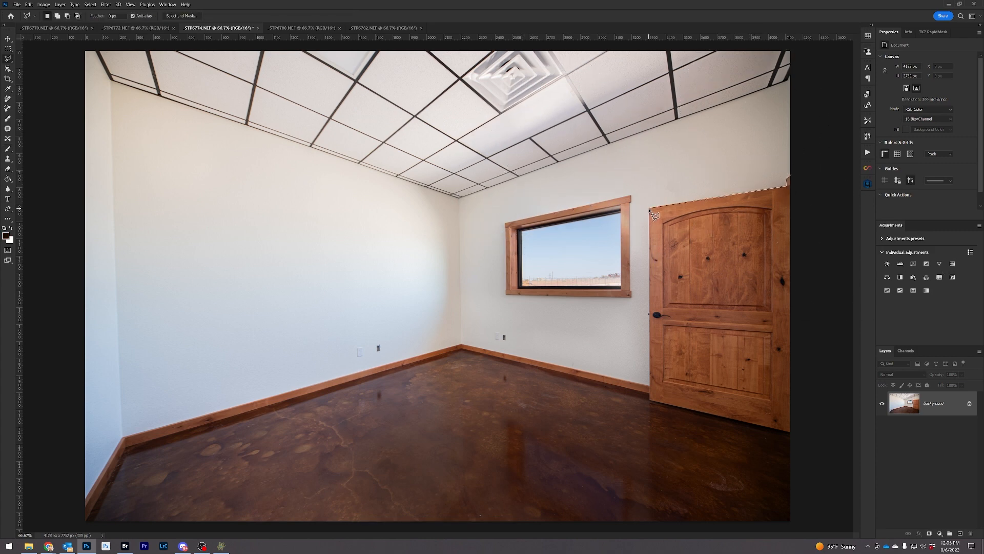
click(650, 386)
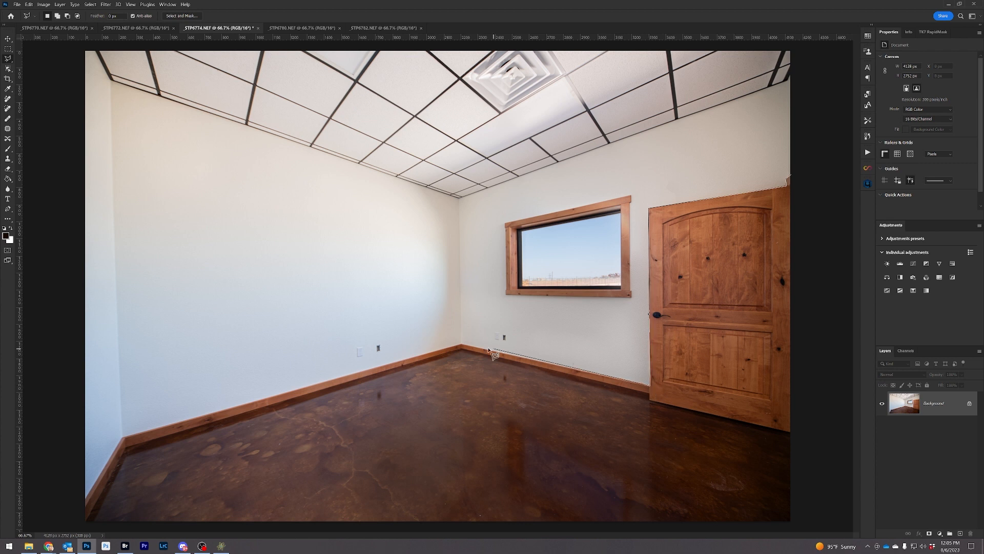
click(461, 345)
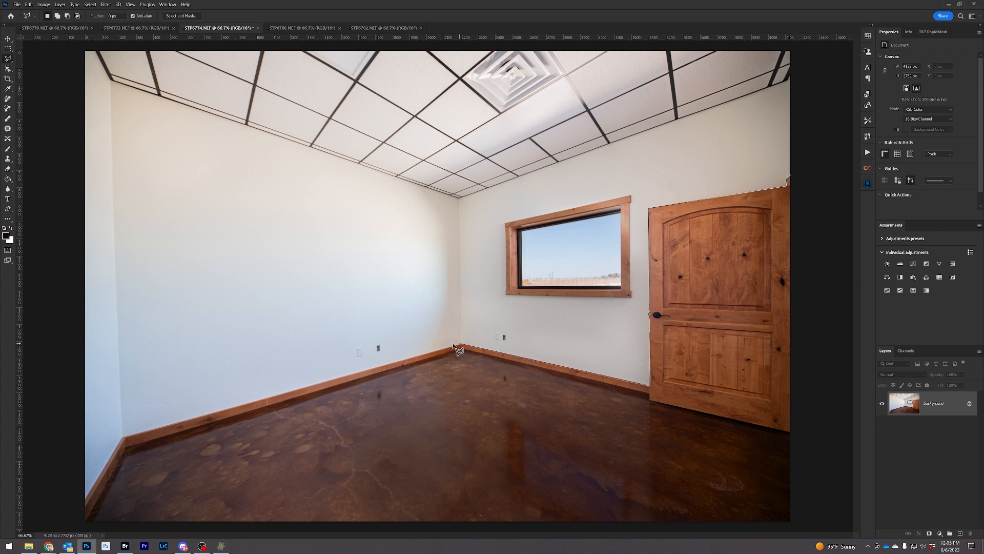
click(121, 439)
click(79, 510)
click(74, 46)
click(809, 47)
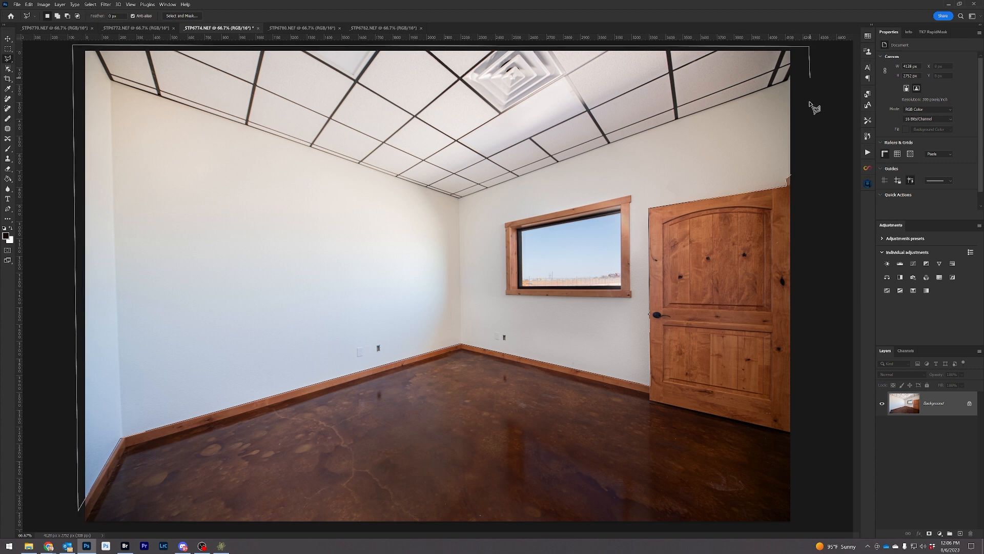
click(801, 175)
Step: Subtract the window and its wooden frame from the wall and ceiling selection with the Polygonal Lasso
click(8, 69)
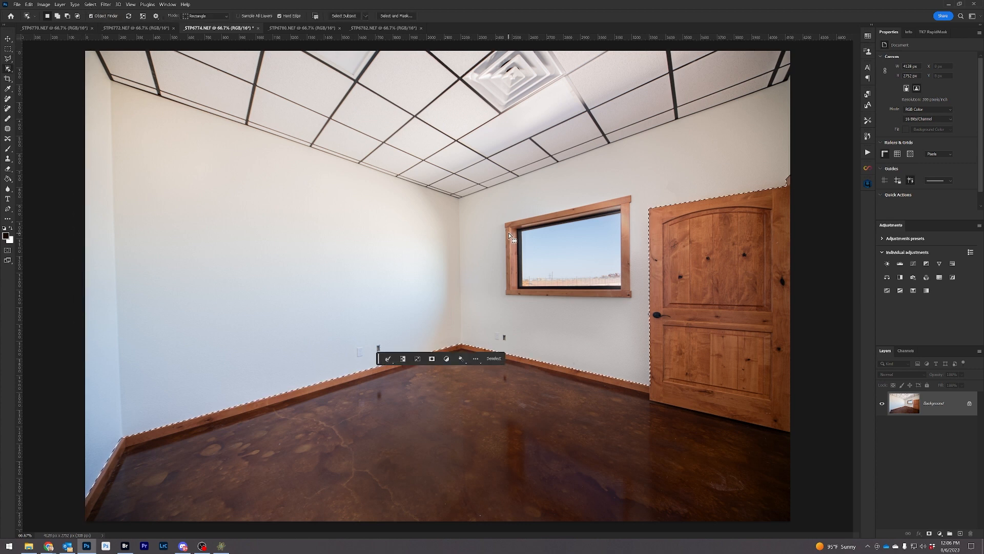
click(8, 59)
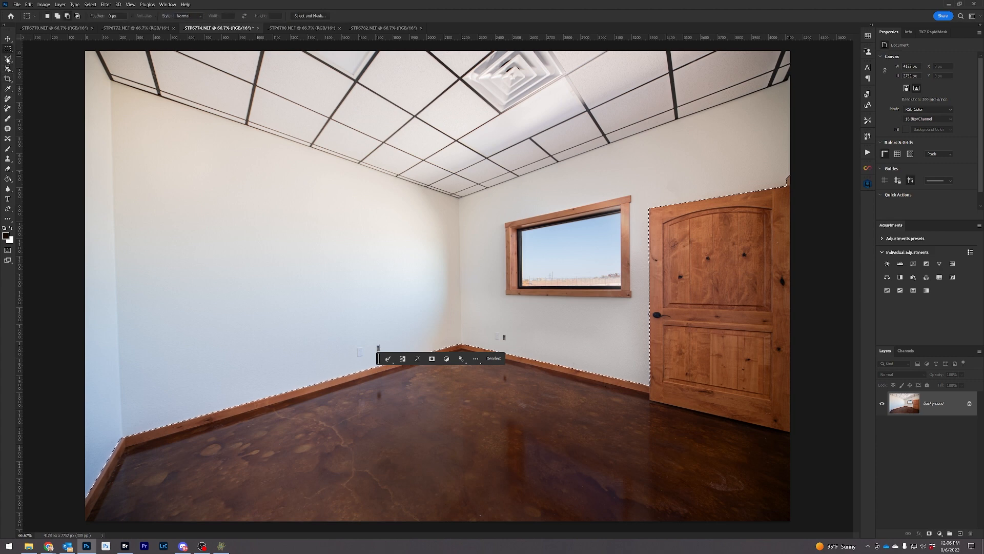
scroll(659, 216, up, 5)
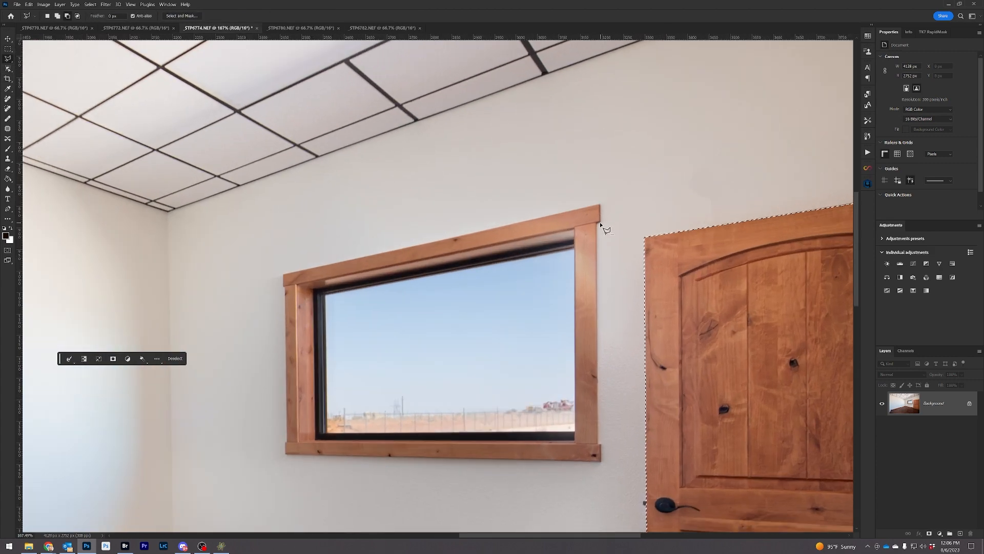
click(600, 221)
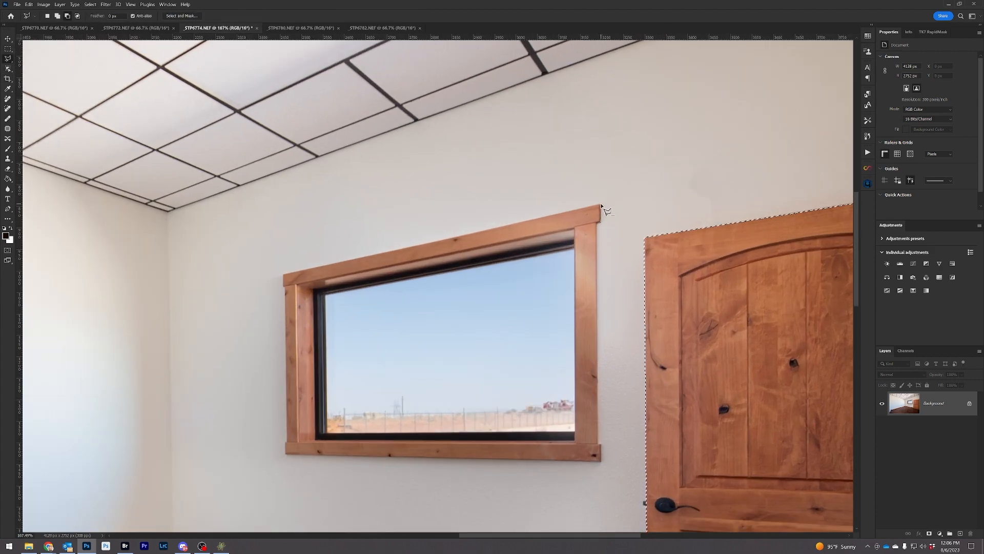
click(601, 205)
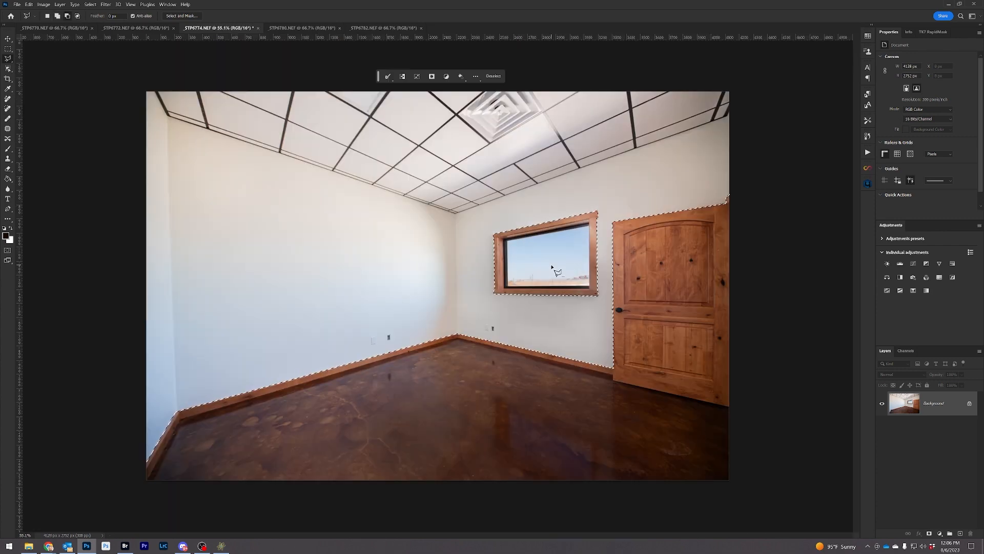
Step: Add a Hue/Saturation adjustment layer for the selected walls and ceiling with Saturation -81 and Lightness +5, and flatten the image
click(8, 149)
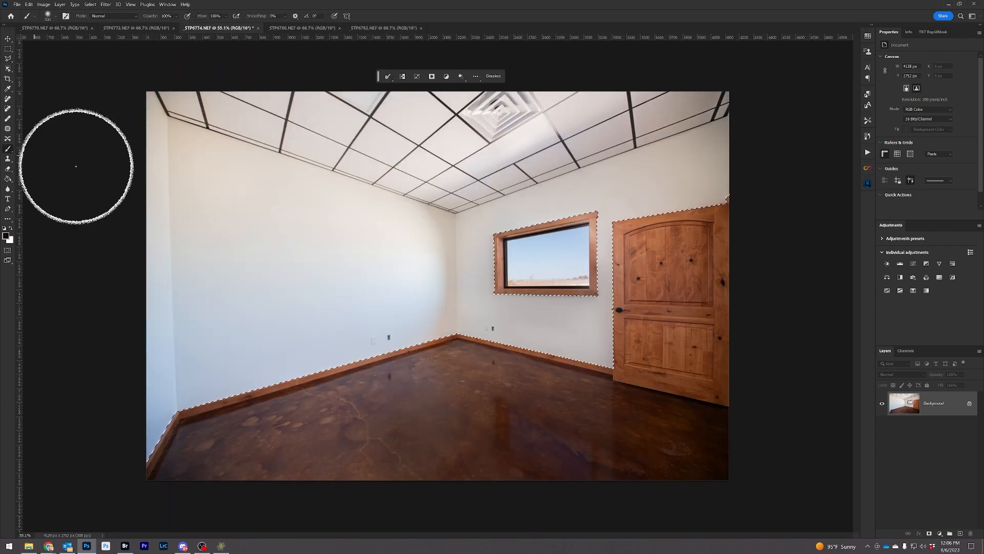
click(952, 263)
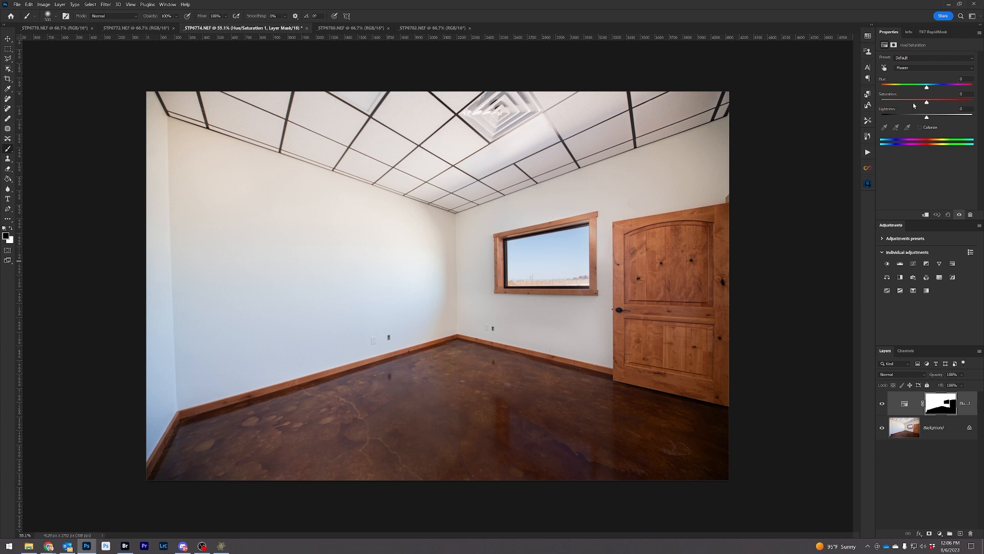
drag(910, 102, 893, 100)
mouse_move(927, 118)
mouse_down()
mouse_move(938, 118)
mouse_move(915, 119)
mouse_move(930, 121)
mouse_up()
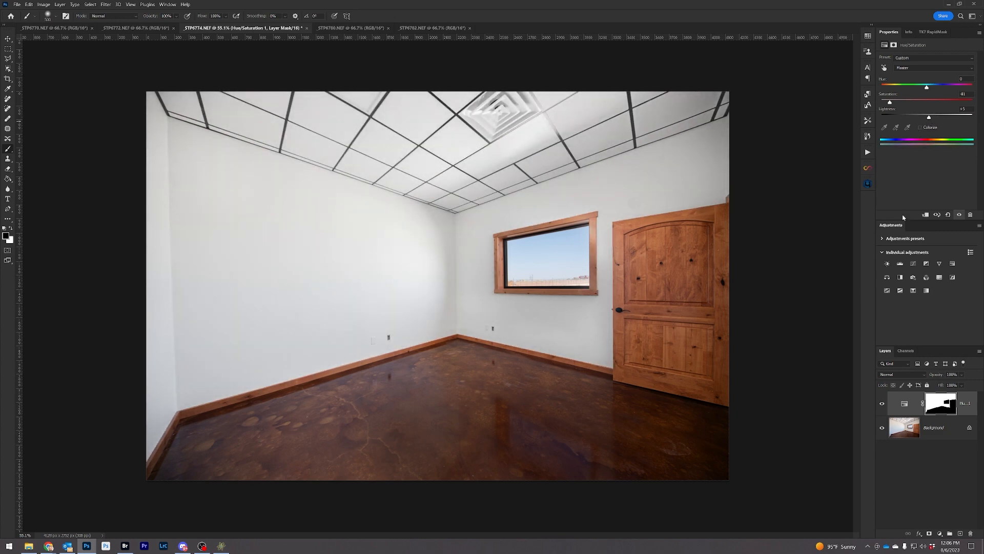
right_click(946, 408)
click(948, 481)
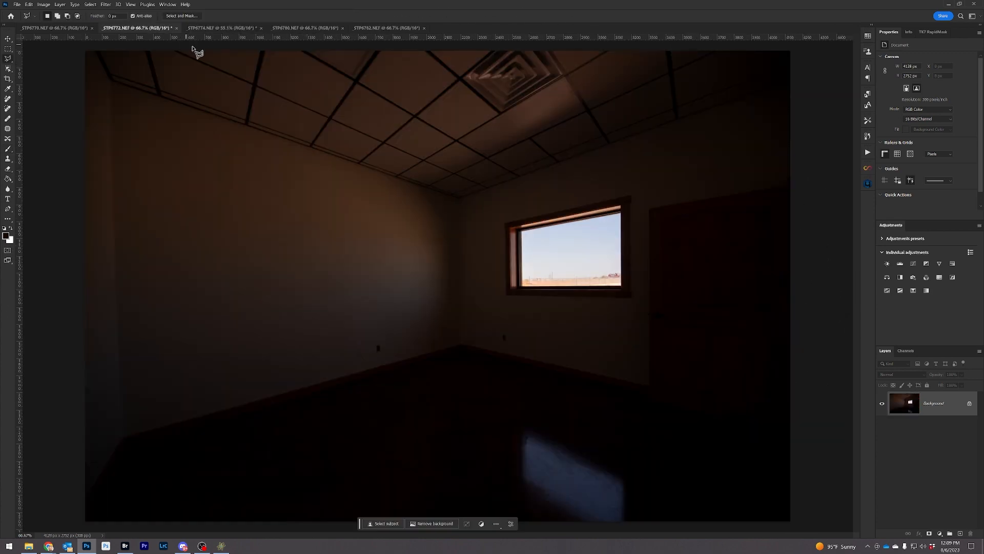
Step: Copy the whole dark window exposure, _STP6772.NEF, and paste it as a new layer over _STP6774.NEF
click(217, 28)
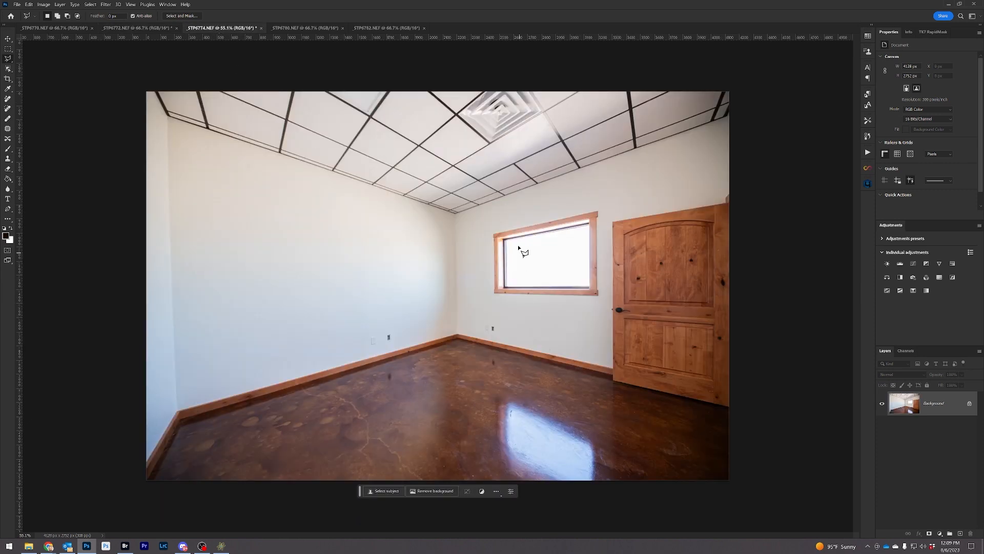
click(156, 28)
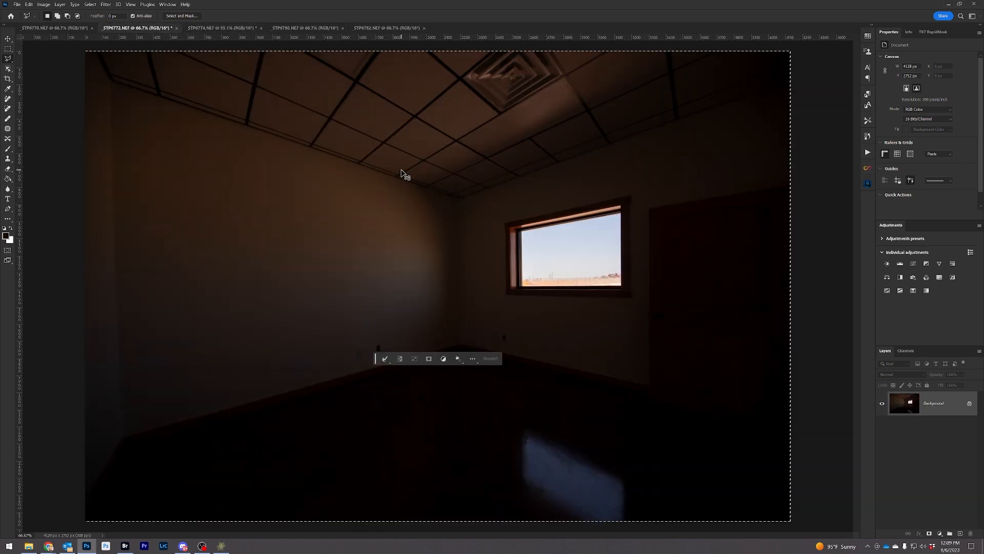
click(220, 30)
key(ctrl+v)
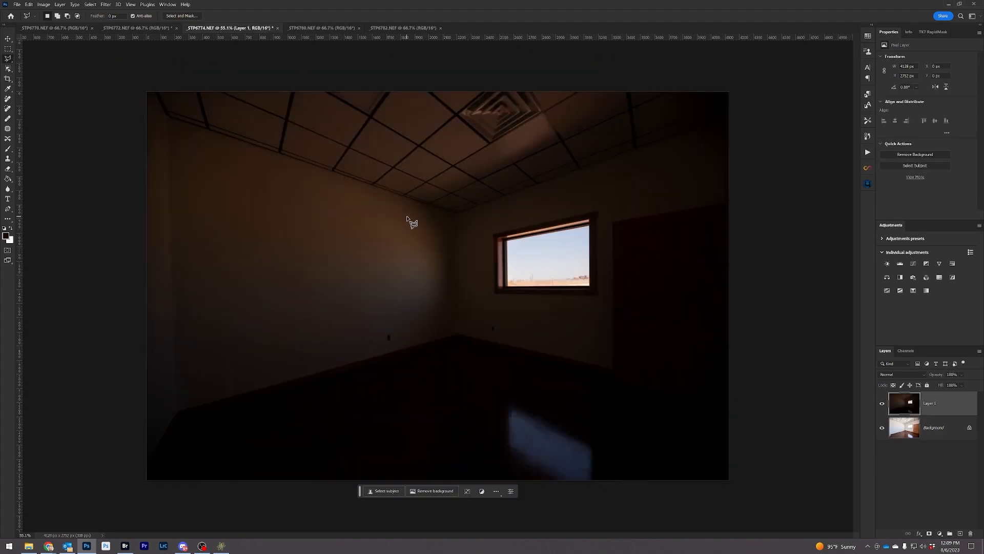
Step: Select both the pasted layer and the background and auto-align them with the Auto projection
click(932, 433)
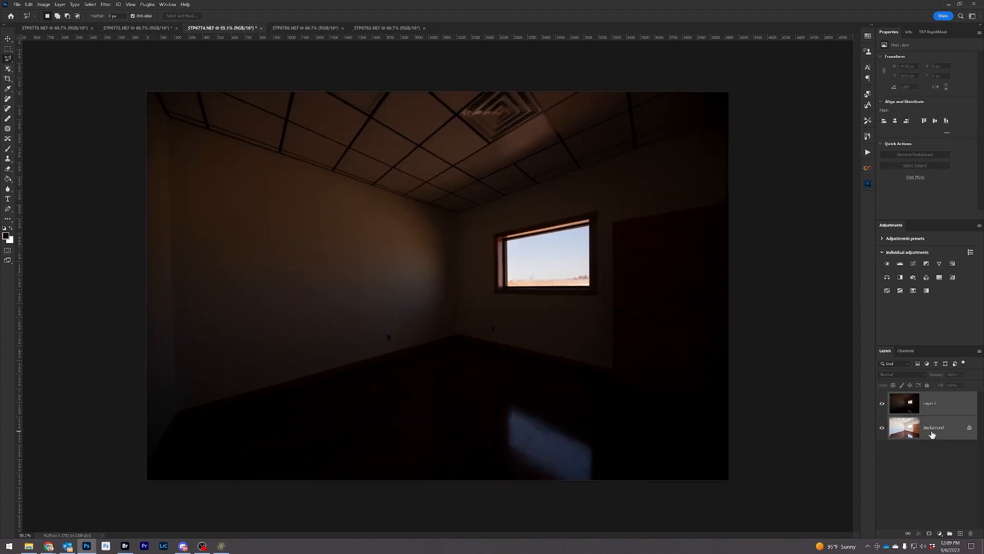
click(32, 5)
click(67, 177)
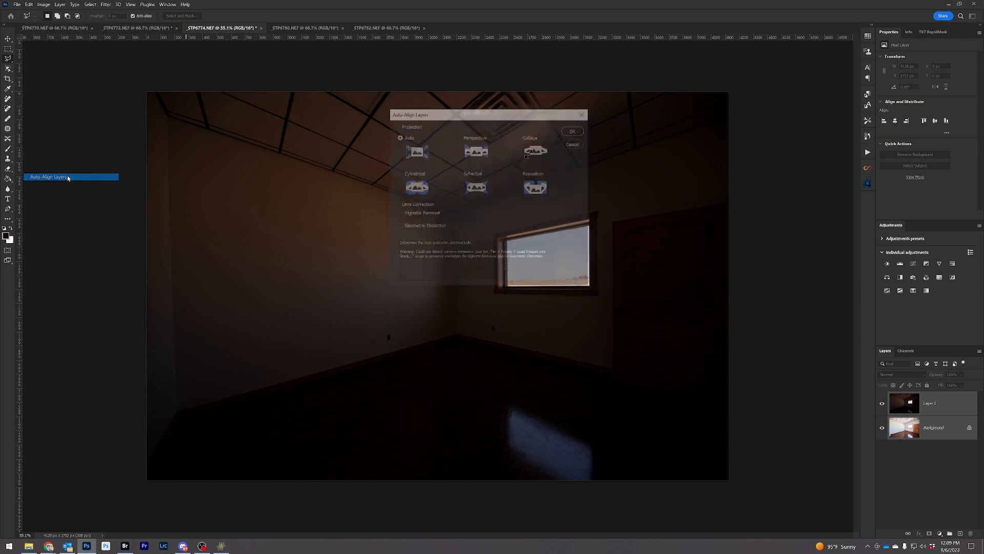
click(572, 131)
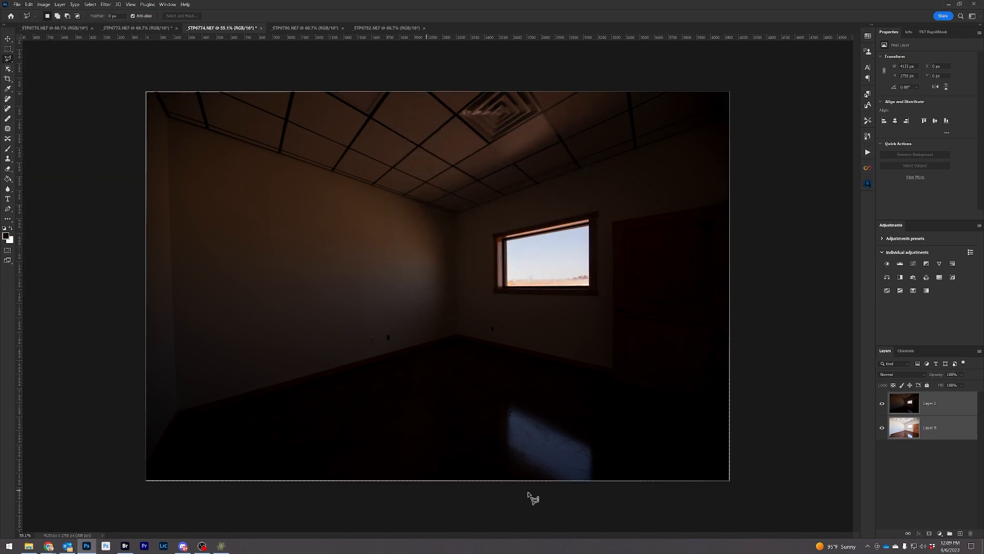
Step: Crop the thin uneven borders off the aligned image in two slight passes
click(7, 78)
drag(154, 98, 149, 94)
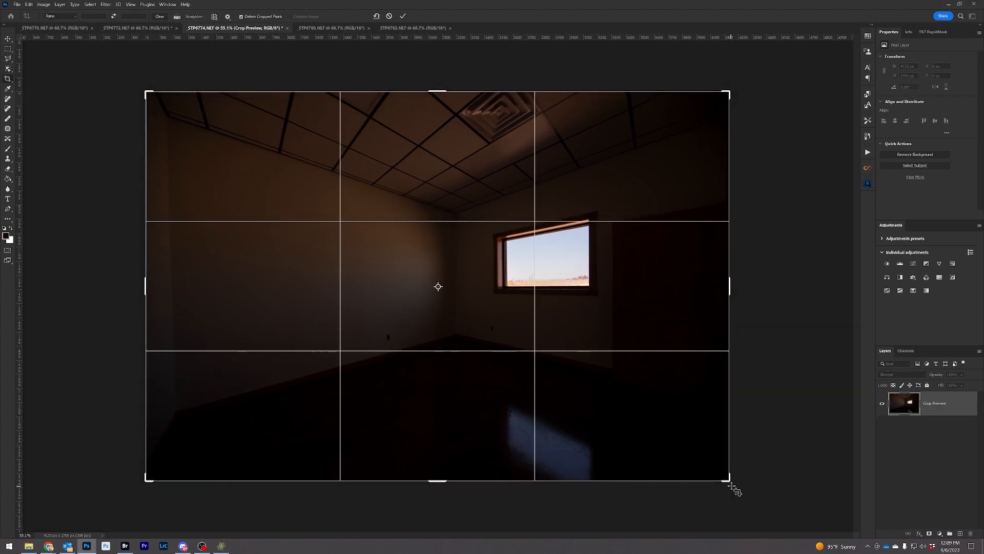
drag(730, 480, 728, 481)
key(Return)
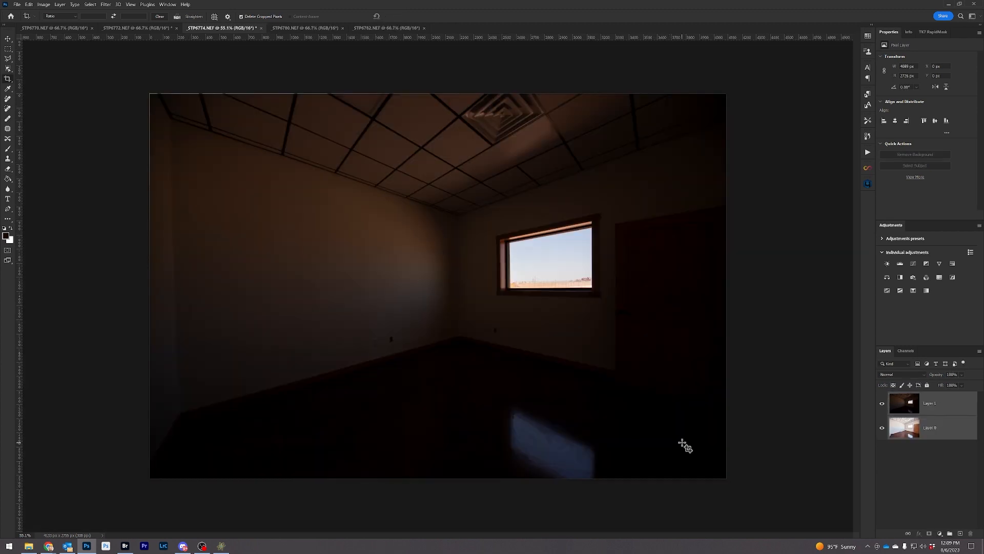
click(8, 79)
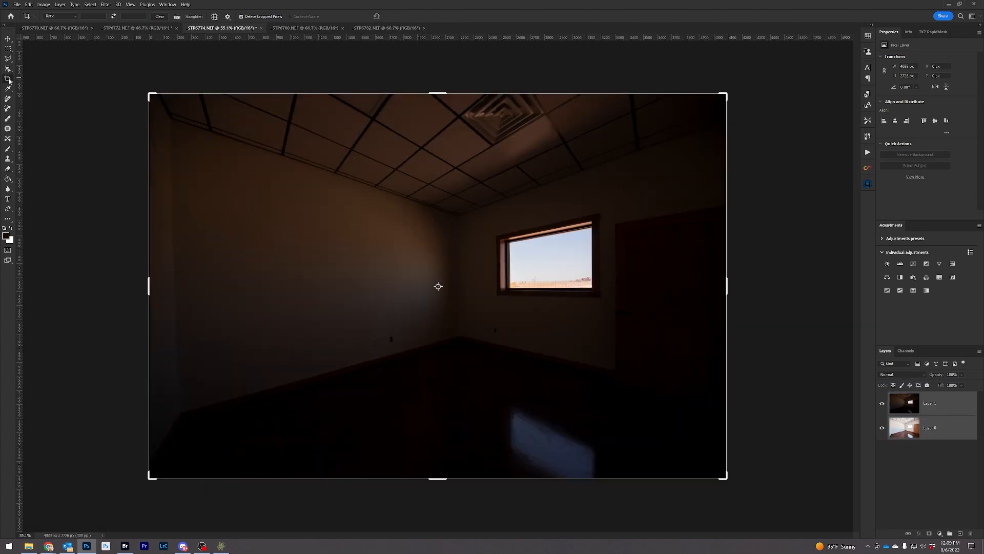
drag(151, 97, 151, 95)
key(Return)
Step: Select the window's glass area along the inner edges of its frame with the Polygonal Lasso
scroll(589, 247, up, 5)
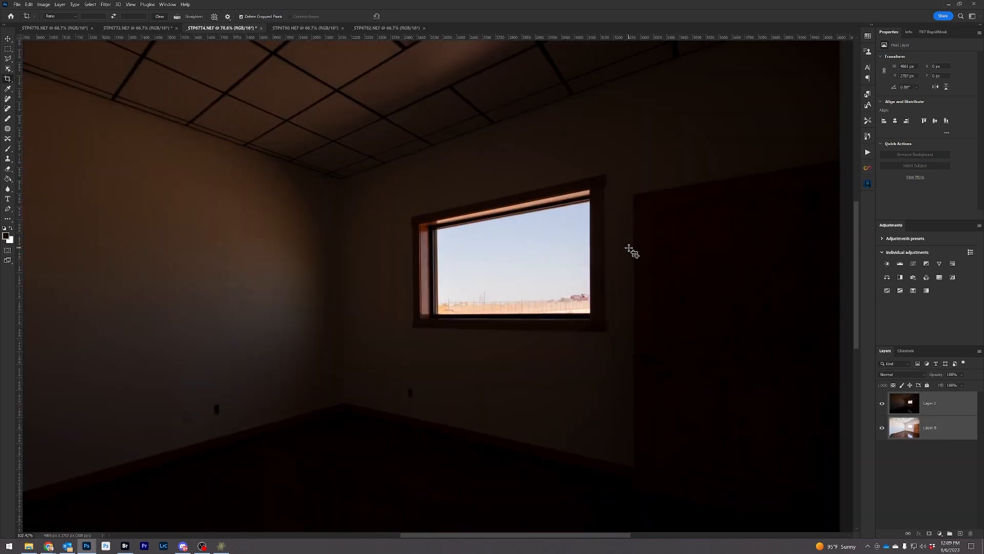
click(8, 59)
click(596, 138)
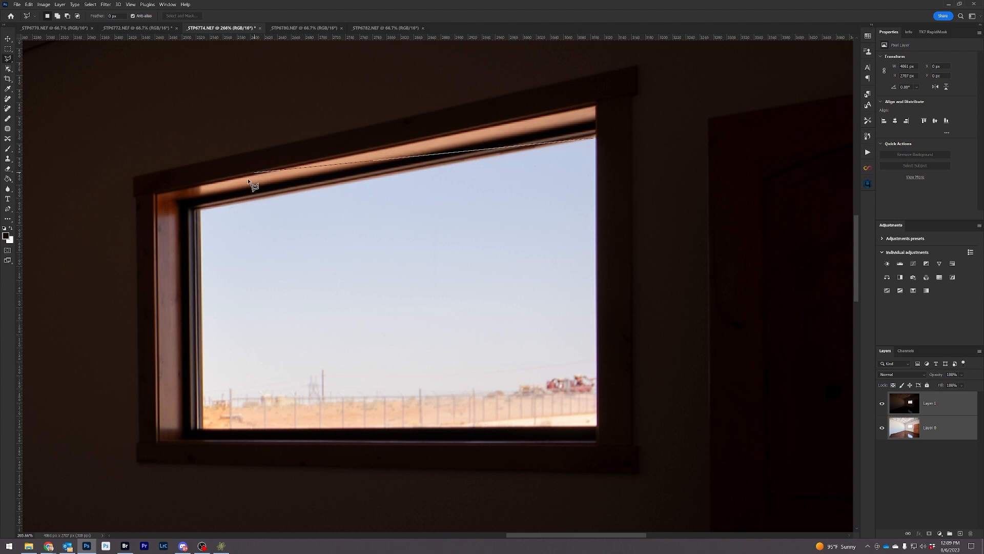
click(200, 209)
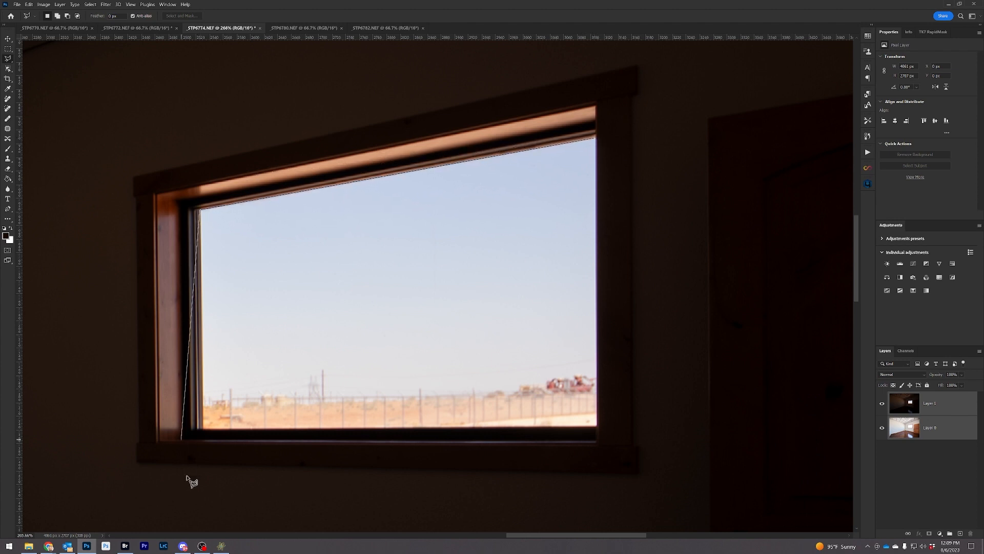
click(203, 428)
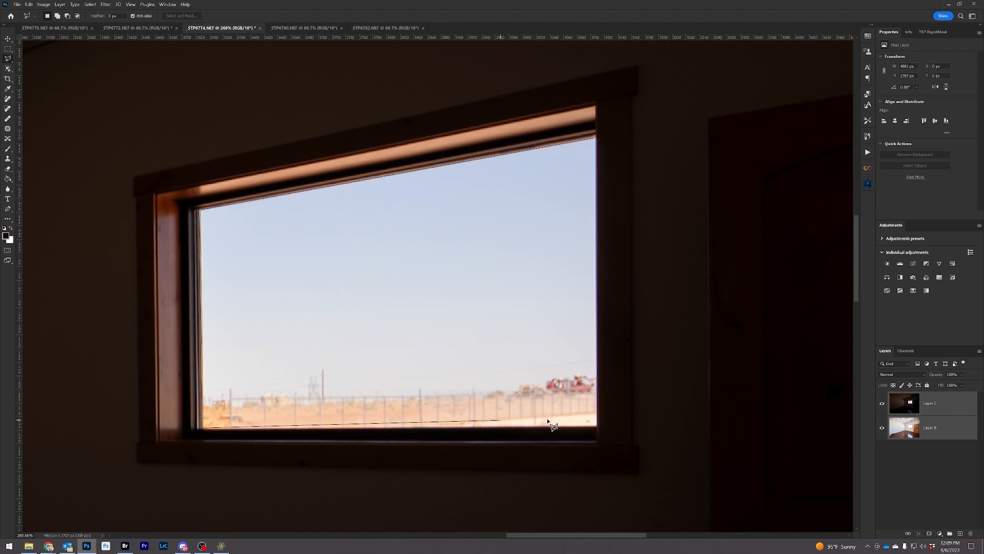
click(596, 419)
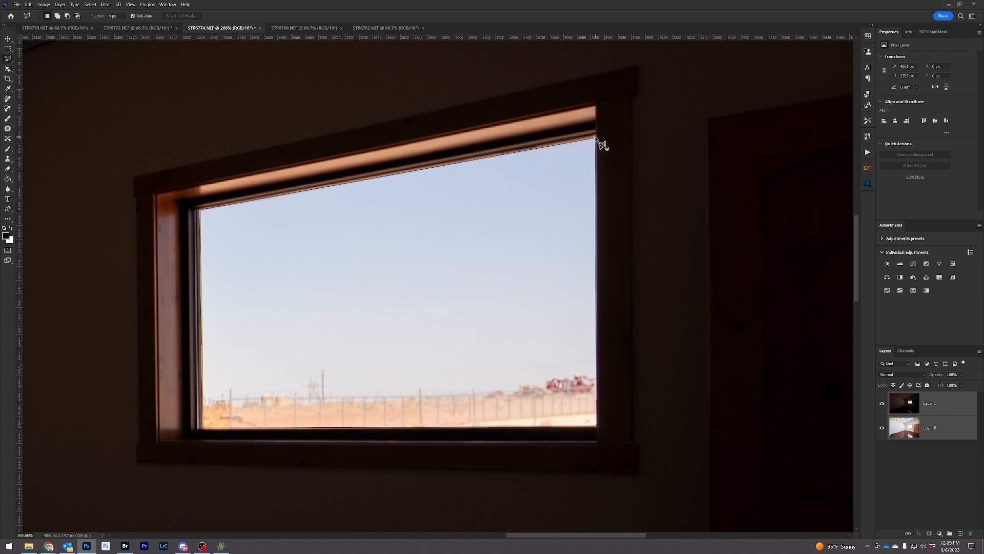
click(596, 140)
Step: Add a layer mask from the glass selection to the dark exposure layer and feather the mask by 1.0 px
click(930, 405)
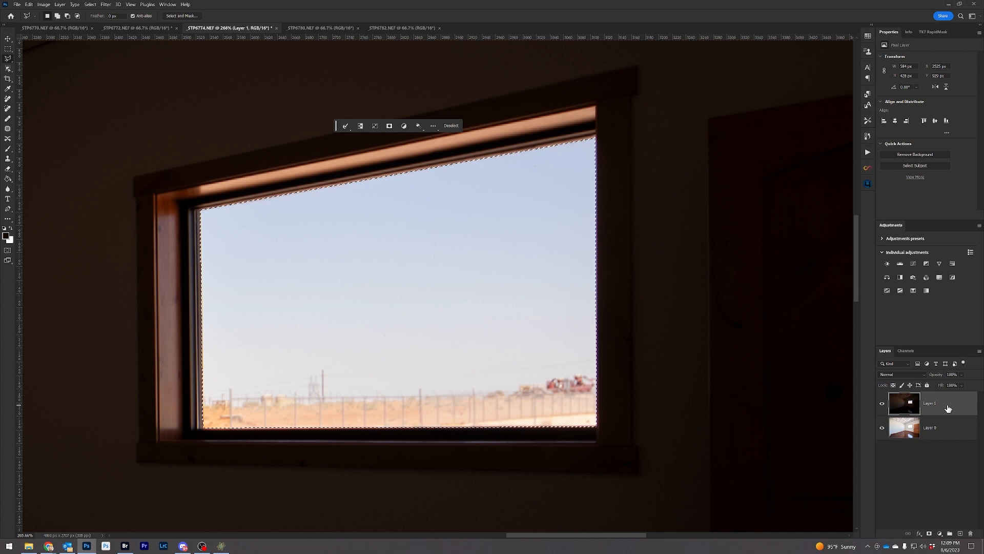
click(930, 534)
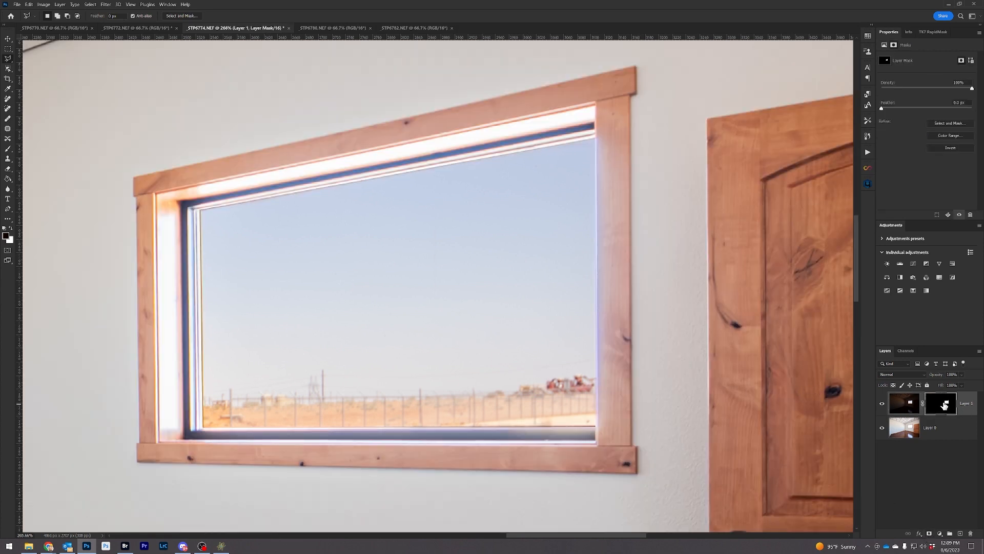
drag(882, 109, 889, 109)
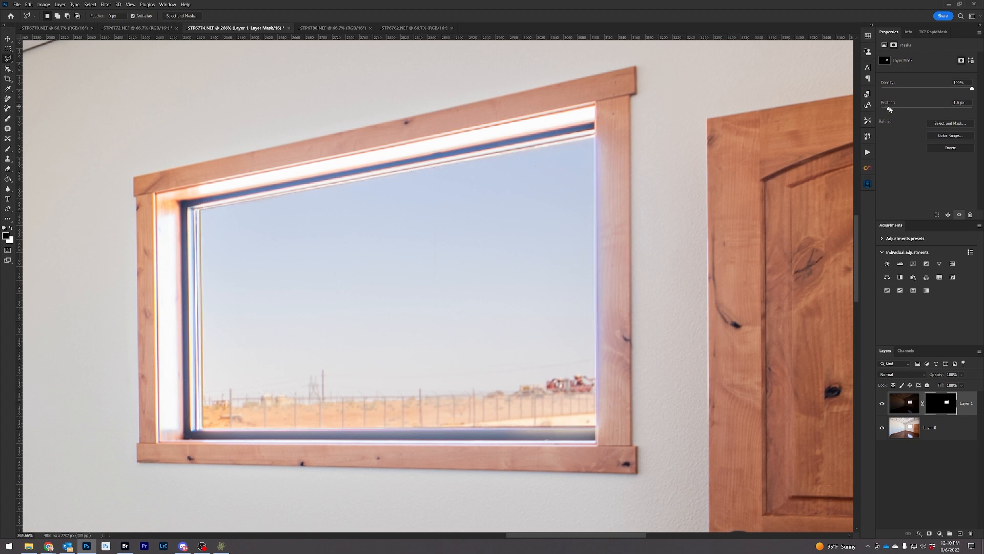
Step: Paint white on the layer mask around the window's inner frame and reveals with a small soft round brush at very low flow
click(8, 149)
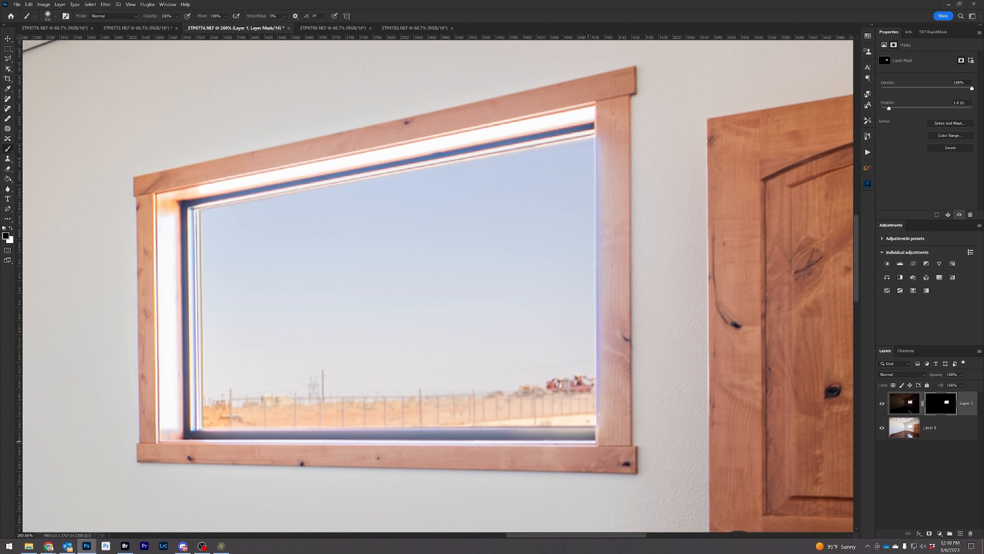
click(226, 17)
click(46, 16)
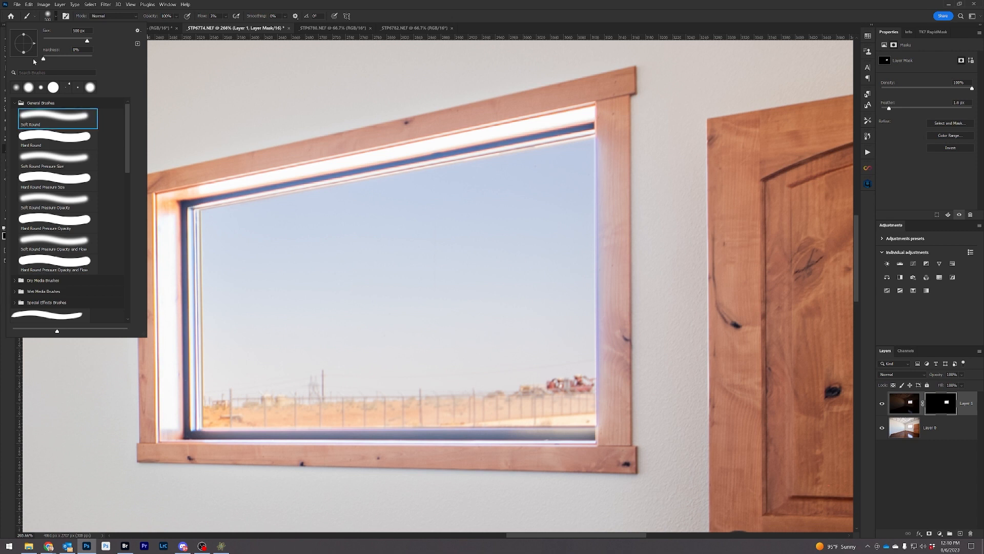
click(210, 146)
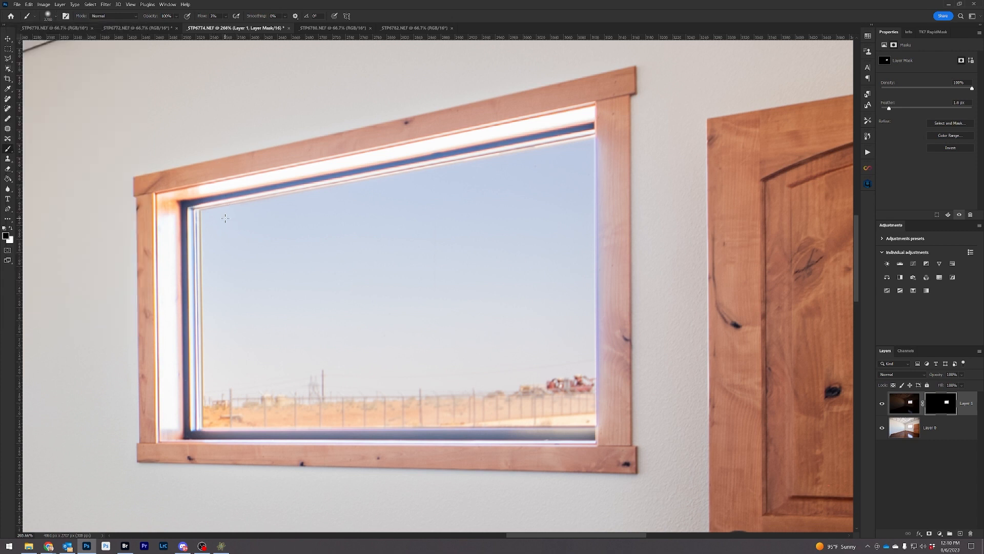
key(bracketleft)
key(bracketleft)
key(bracketleft)
key(bracketleft)
key(bracketleft)
key(bracketleft)
key(bracketleft)
key(bracketleft)
key(bracketleft)
key(bracketleft)
key(bracketleft)
key(bracketleft)
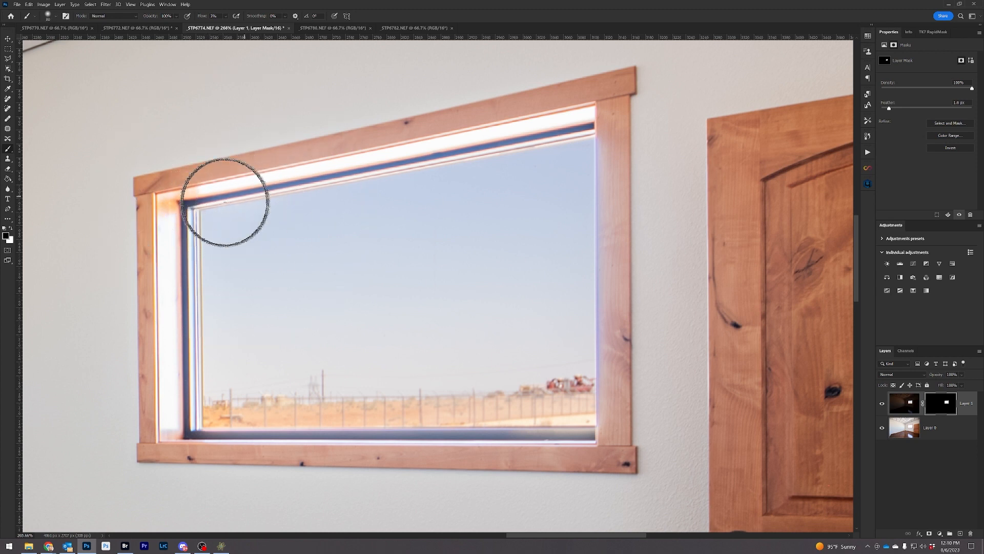
key(bracketleft)
key(bracketleft)
key(x)
mouse_move(206, 196)
mouse_down()
mouse_move(589, 115)
mouse_move(181, 193)
mouse_move(635, 93)
mouse_move(157, 213)
mouse_move(171, 231)
mouse_move(168, 291)
mouse_move(172, 187)
mouse_move(178, 429)
mouse_move(170, 439)
mouse_move(171, 313)
mouse_move(161, 426)
mouse_move(166, 383)
mouse_move(172, 426)
mouse_move(178, 369)
mouse_move(175, 197)
mouse_move(174, 430)
mouse_up()
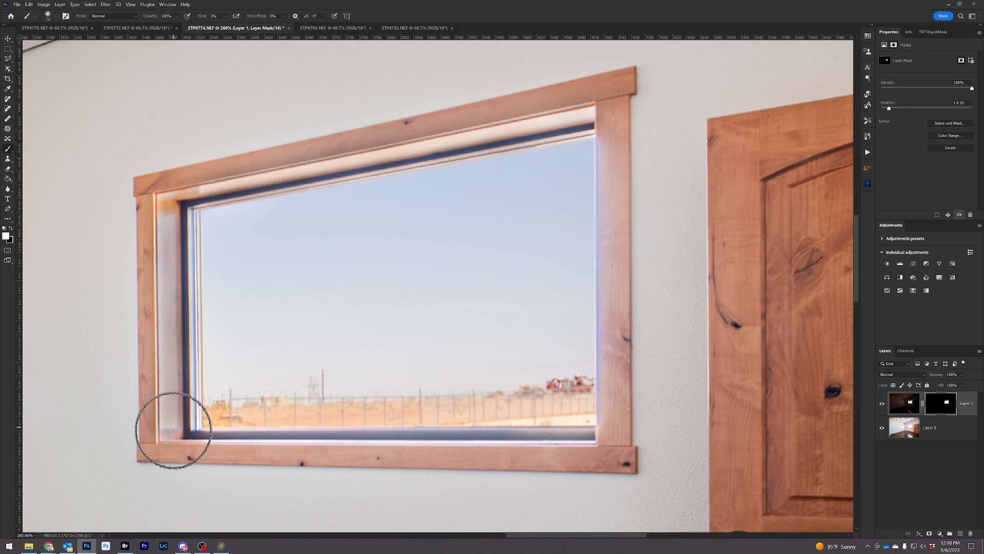
Step: Try painting the mask around the window frame with a smaller brush at 100% flow, and undo the strokes
key(bracketleft)
key(bracketleft)
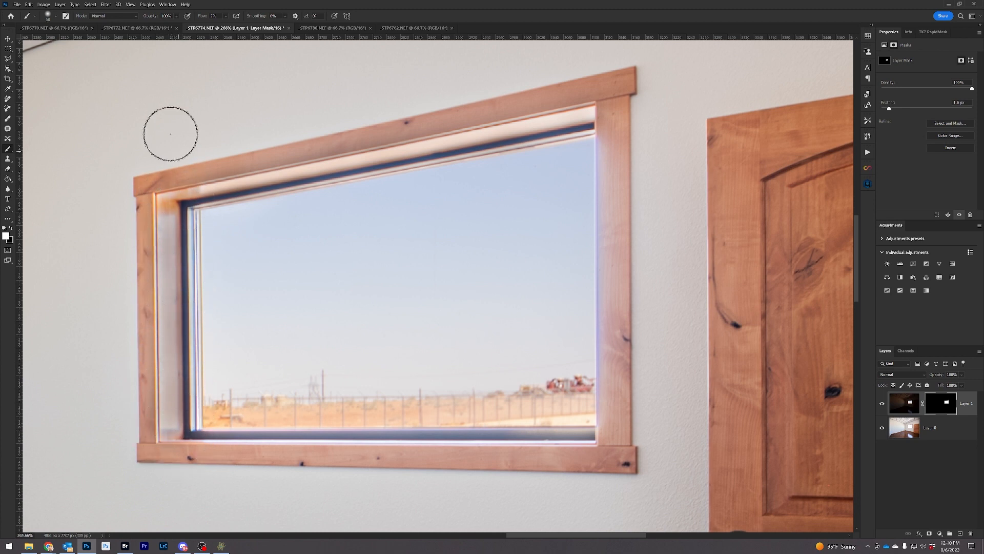
click(225, 17)
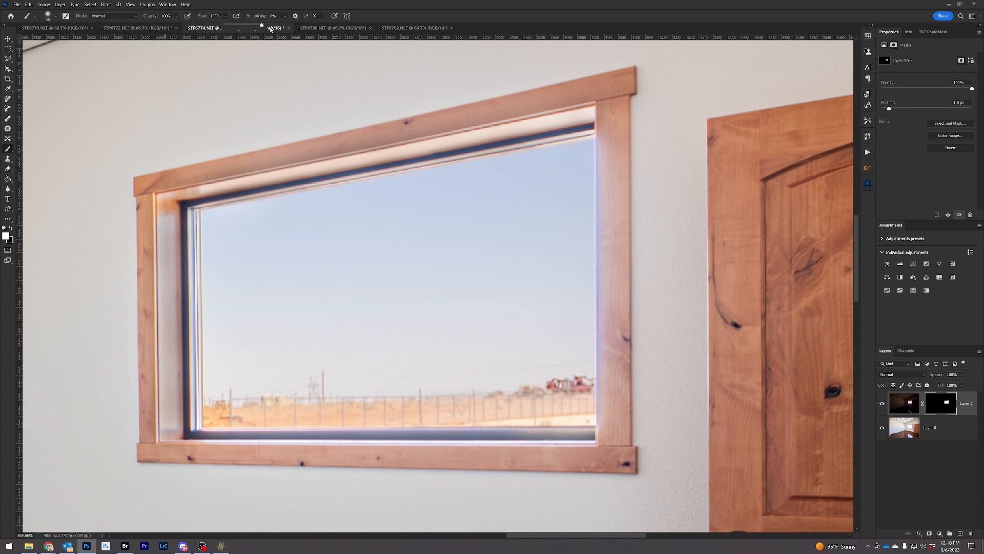
mouse_move(594, 115)
mouse_down()
mouse_move(605, 120)
mouse_move(566, 136)
mouse_move(149, 209)
mouse_move(171, 297)
mouse_move(165, 442)
mouse_move(190, 145)
mouse_move(197, 406)
mouse_move(659, 443)
mouse_up()
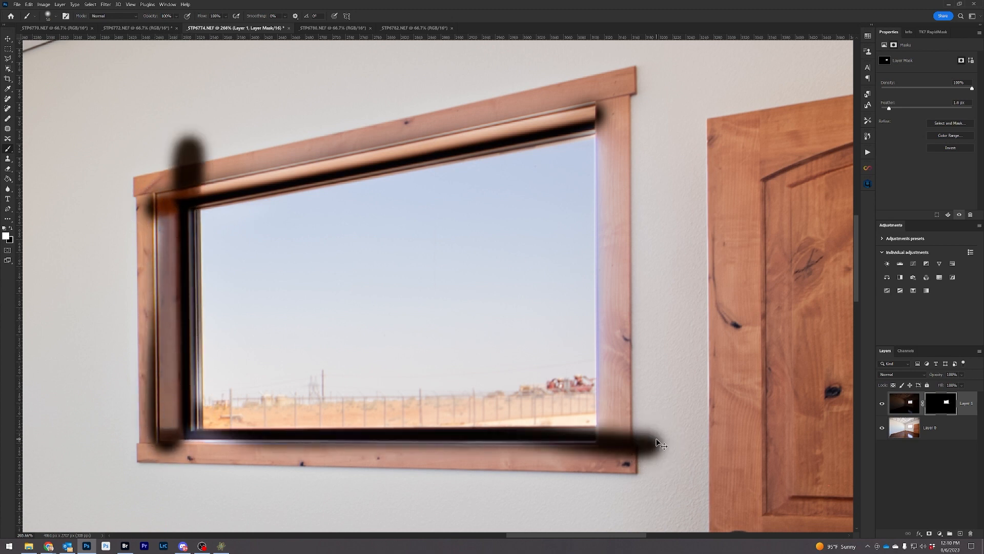
key(ctrl+z)
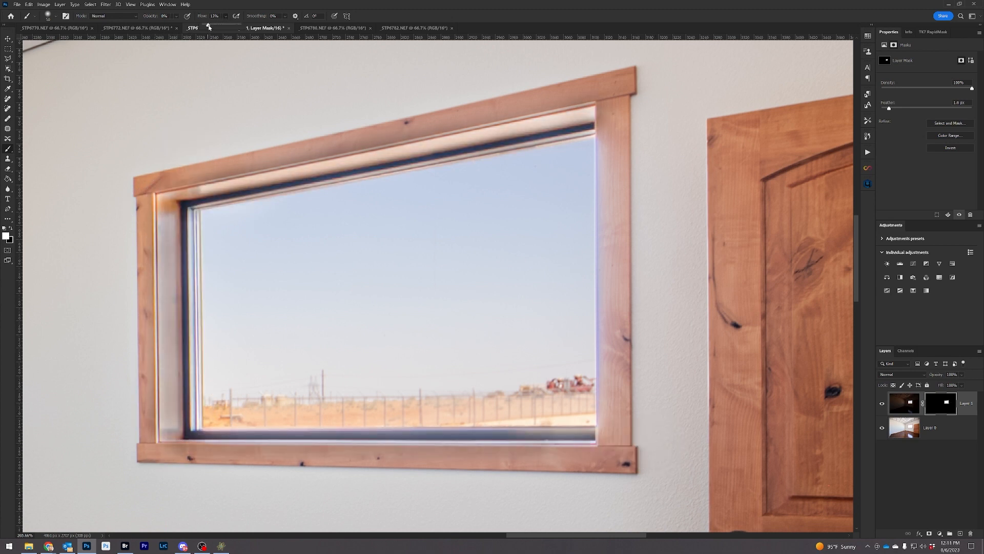
Step: Reduce the brush flow at 100% opacity and paint the layer mask over the window's right wooden trim
click(177, 16)
drag(180, 24, 213, 25)
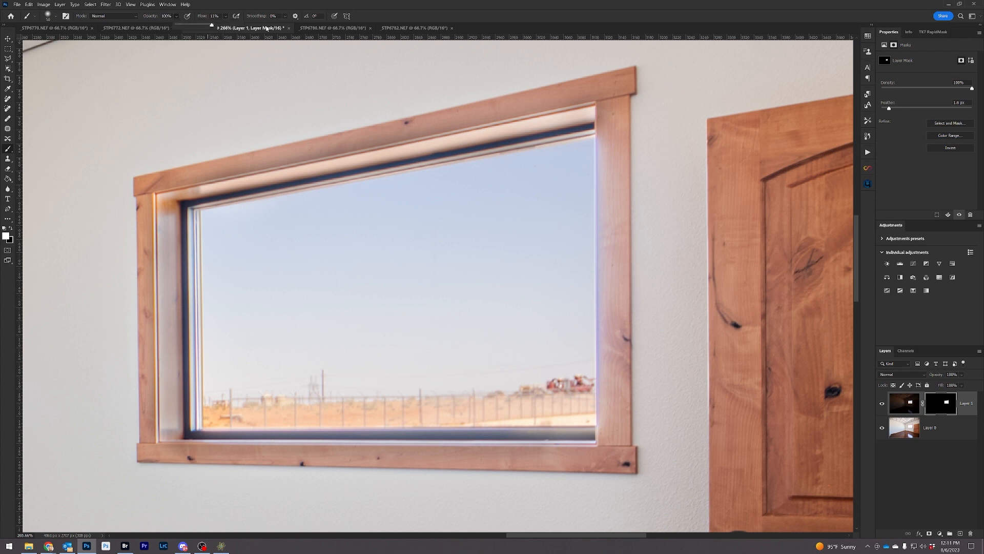
click(226, 16)
drag(606, 162, 610, 151)
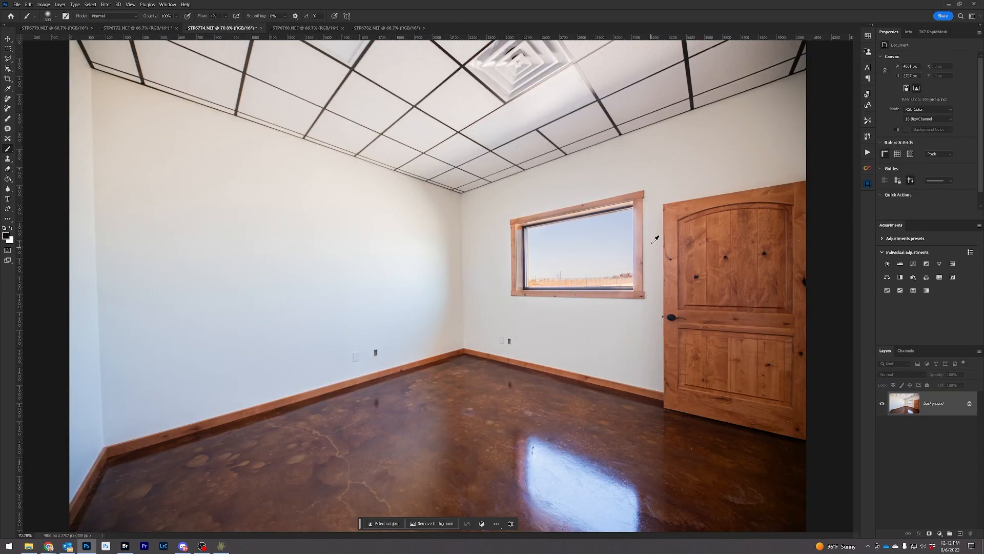
Step: Add a new empty layer above the flattened background and set its blend mode to Color
scroll(655, 238, up, 5)
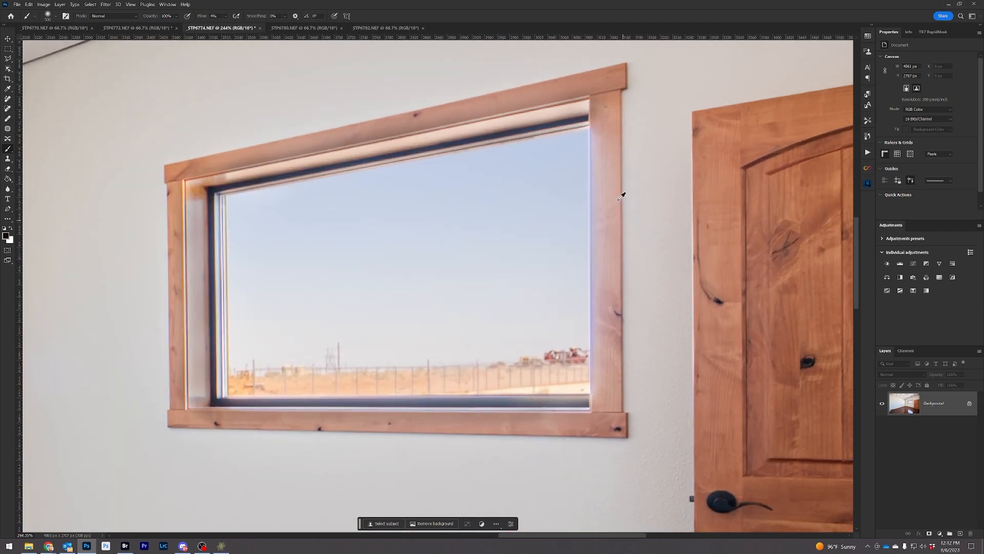
scroll(605, 163, up, 2)
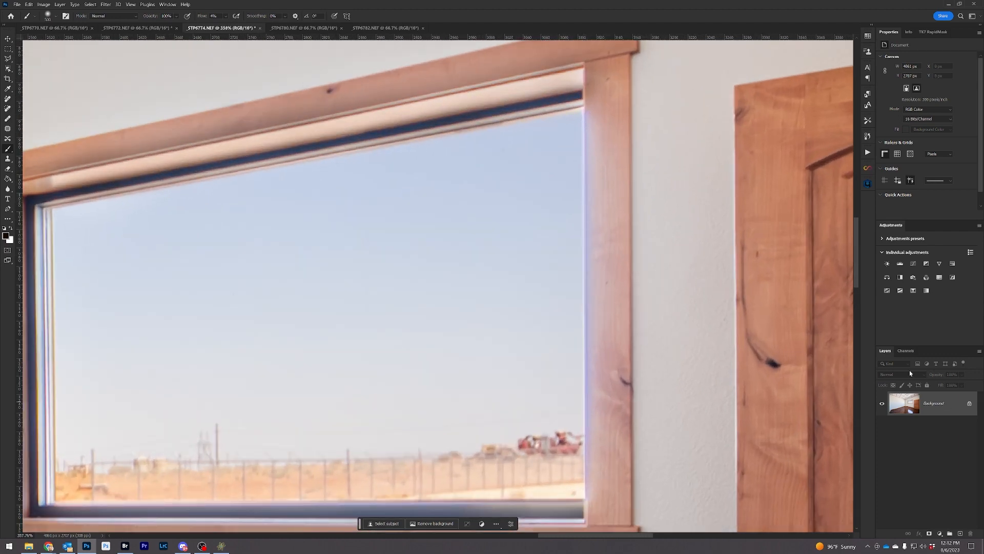
click(960, 533)
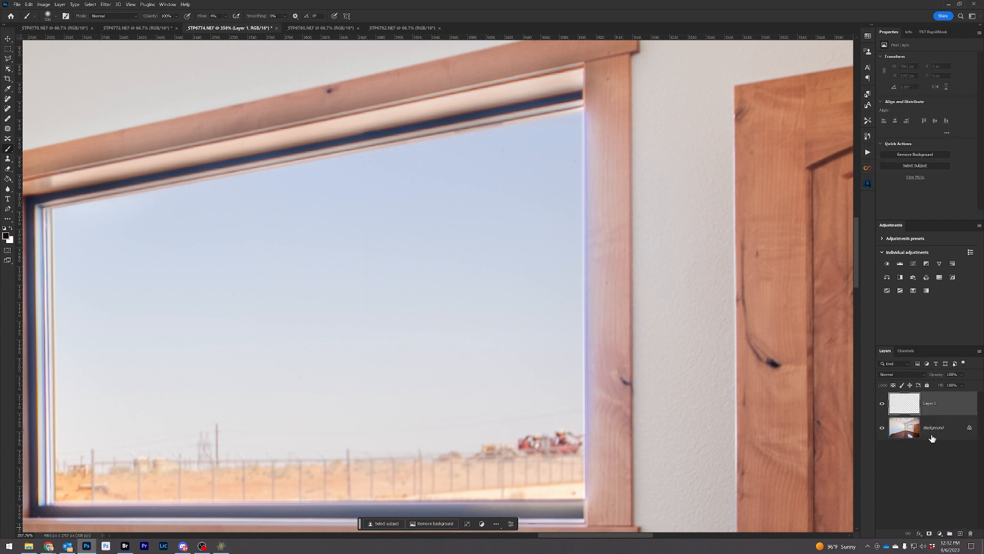
click(915, 374)
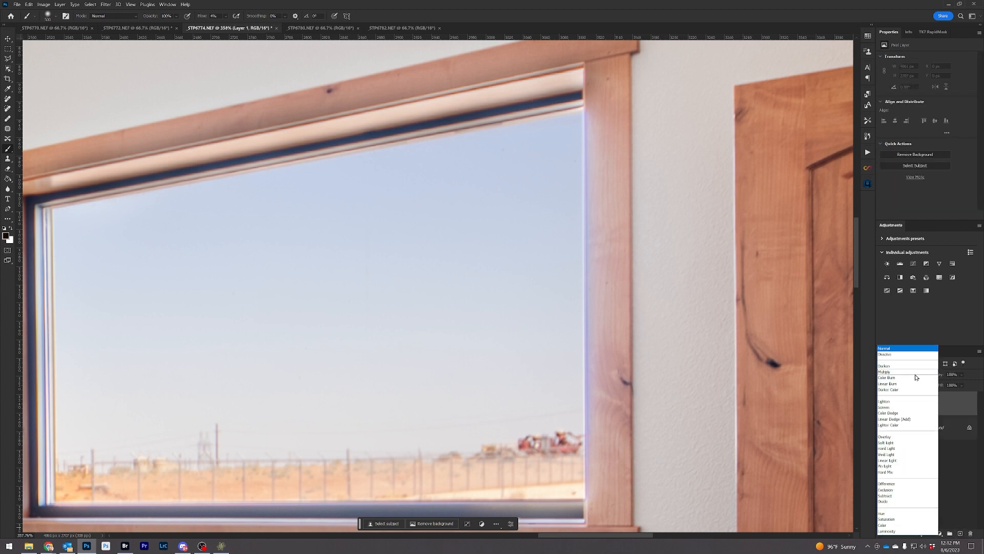
click(890, 526)
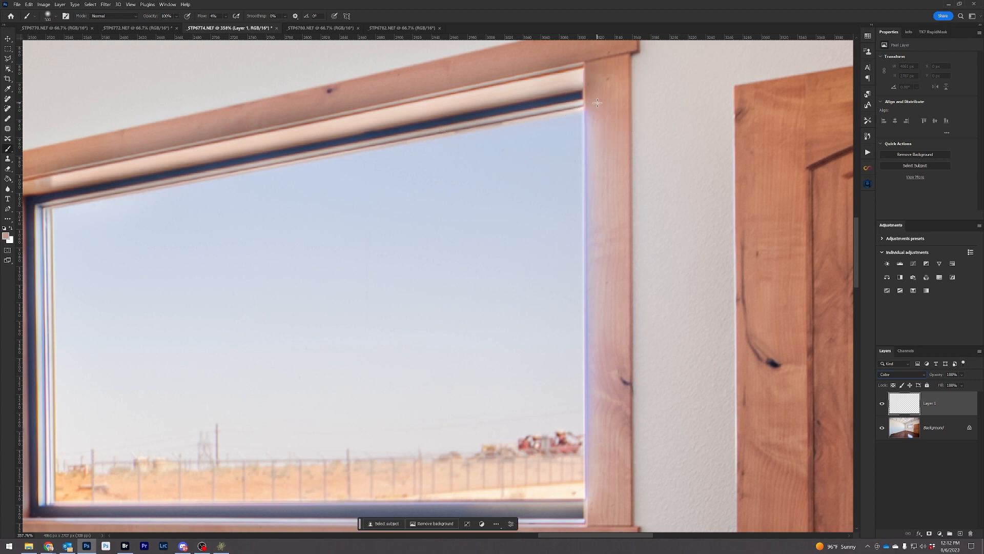
Step: Paint the sampled wood colour over the purple fringe on the right trim's inner edge with a very small brush at 48% flow
key(bracketleft)
key(bracketleft)
key(bracketleft)
key(bracketleft)
key(bracketleft)
key(bracketleft)
key(bracketleft)
key(bracketleft)
key(bracketleft)
key(bracketleft)
key(bracketleft)
key(bracketleft)
key(bracketleft)
key(bracketleft)
key(bracketleft)
key(bracketleft)
key(bracketleft)
key(bracketleft)
key(bracketleft)
key(bracketleft)
click(224, 17)
click(586, 107)
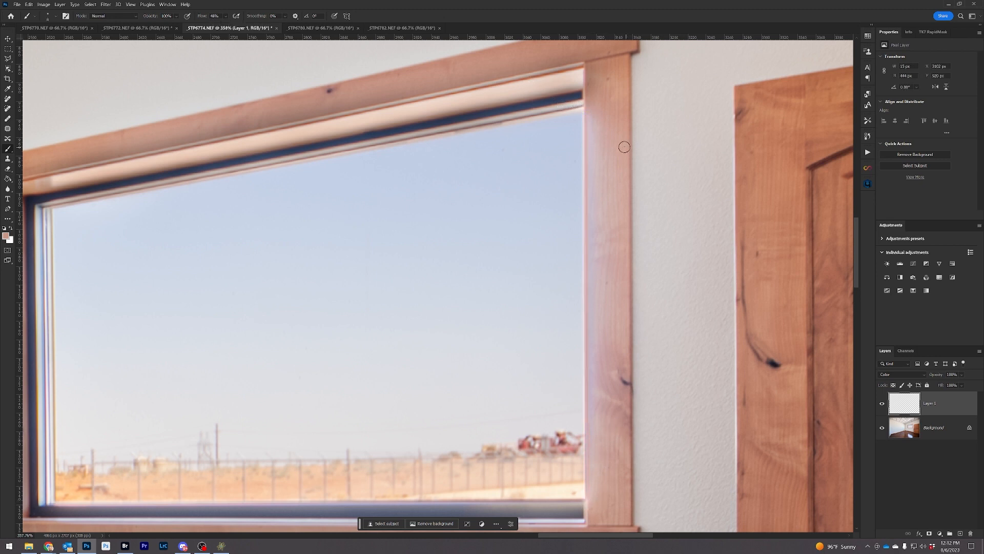
key(bracketright)
key(bracketright)
shift+click(596, 289)
Step: Paint the wood colour over the rest of the window's right trim with a larger brush at 15% flow
click(226, 16)
click(221, 25)
key(bracketright)
key(bracketright)
key(bracketright)
key(bracketright)
mouse_move(603, 114)
mouse_down()
mouse_move(594, 505)
mouse_move(602, 387)
mouse_move(589, 112)
mouse_move(593, 71)
mouse_move(602, 102)
mouse_move(605, 81)
mouse_up()
key(bracketleft)
key(bracketleft)
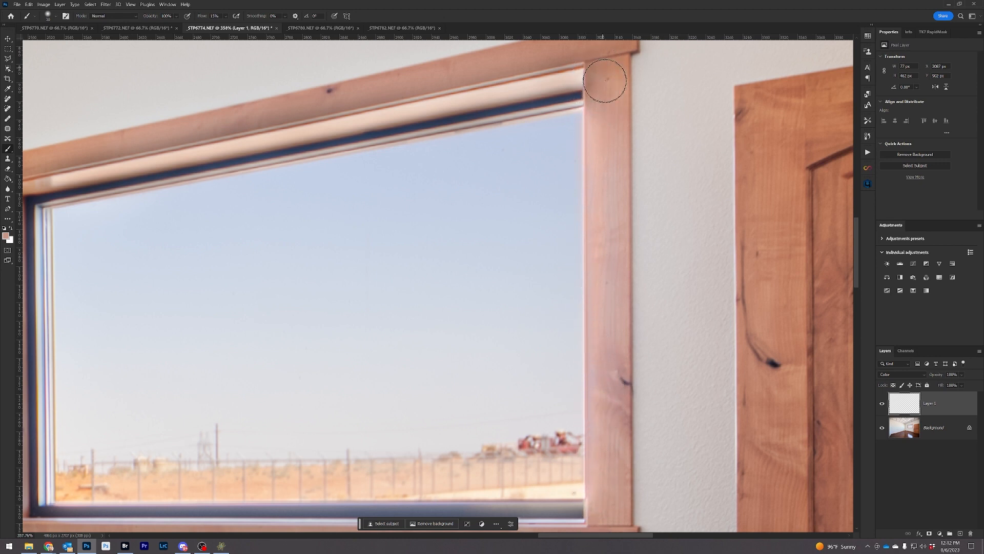
Step: Sample the dark colour of the window's inner frame and paint it over the colour fringing along that frame
drag(367, 276, 528, 171)
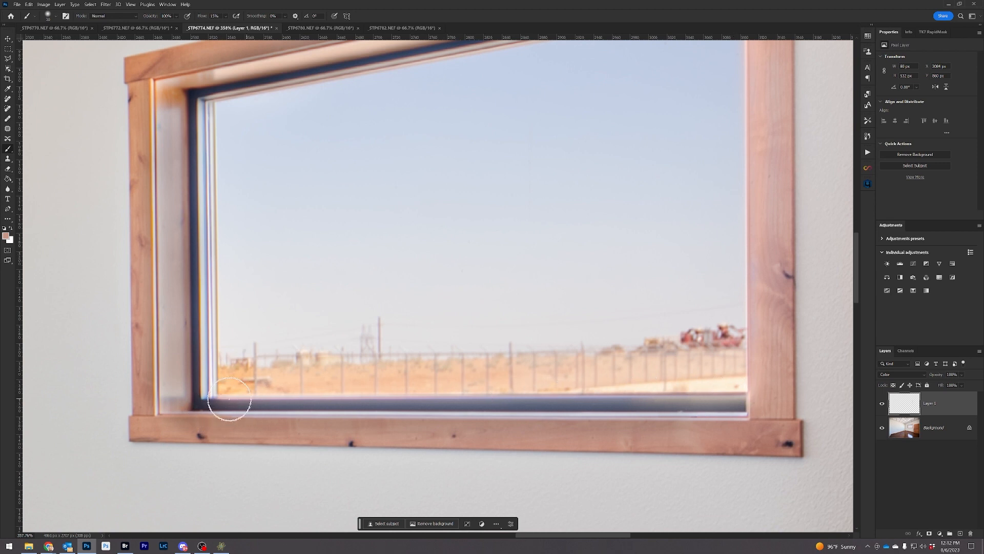
alt+click(205, 404)
mouse_move(209, 404)
mouse_down()
mouse_move(766, 403)
mouse_move(492, 393)
mouse_move(210, 399)
mouse_move(206, 102)
mouse_move(174, 204)
mouse_move(159, 221)
mouse_move(152, 193)
mouse_move(426, 154)
mouse_move(672, 97)
mouse_move(609, 97)
mouse_up()
key(space)
Step: Flatten the colour layer into the background and switch to the Polygonal Lasso
click(8, 59)
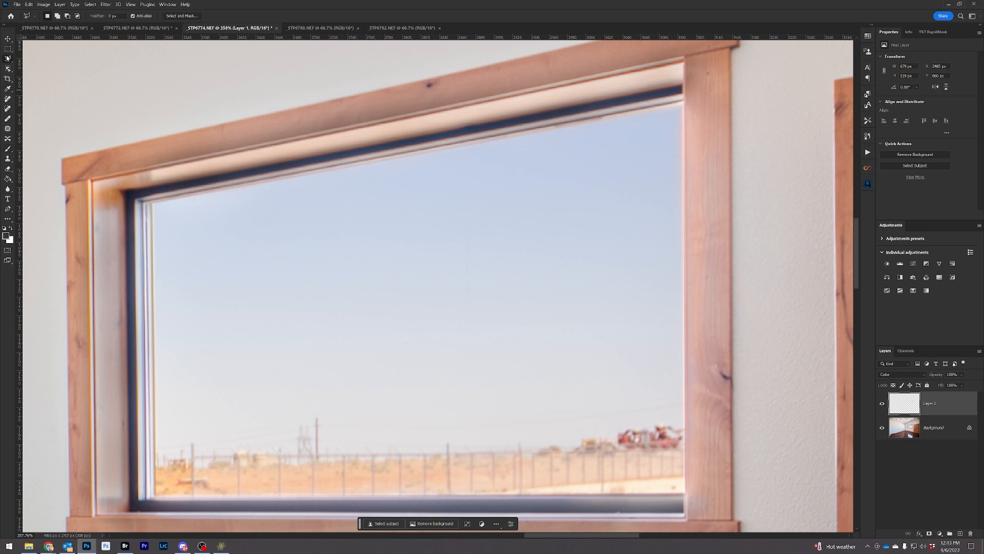
right_click(929, 432)
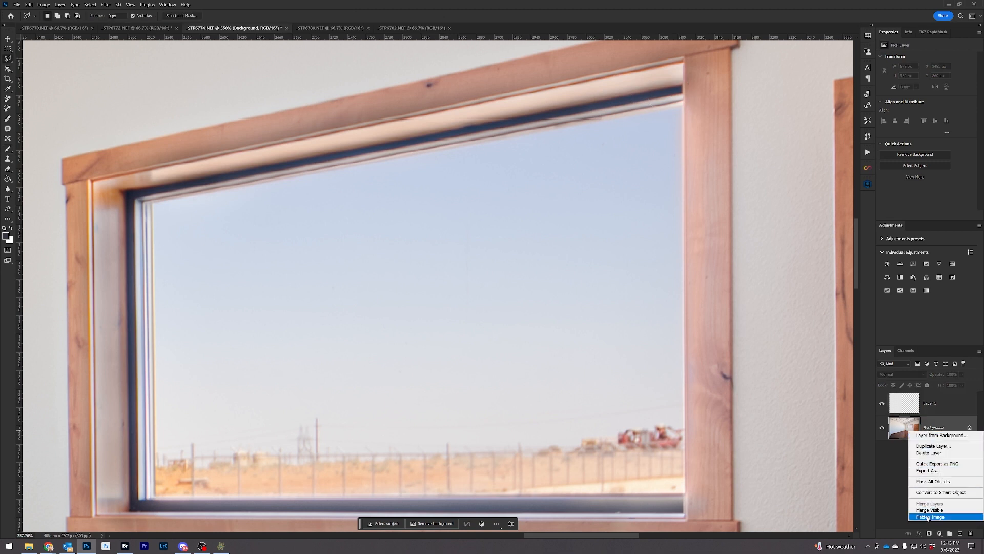
click(923, 516)
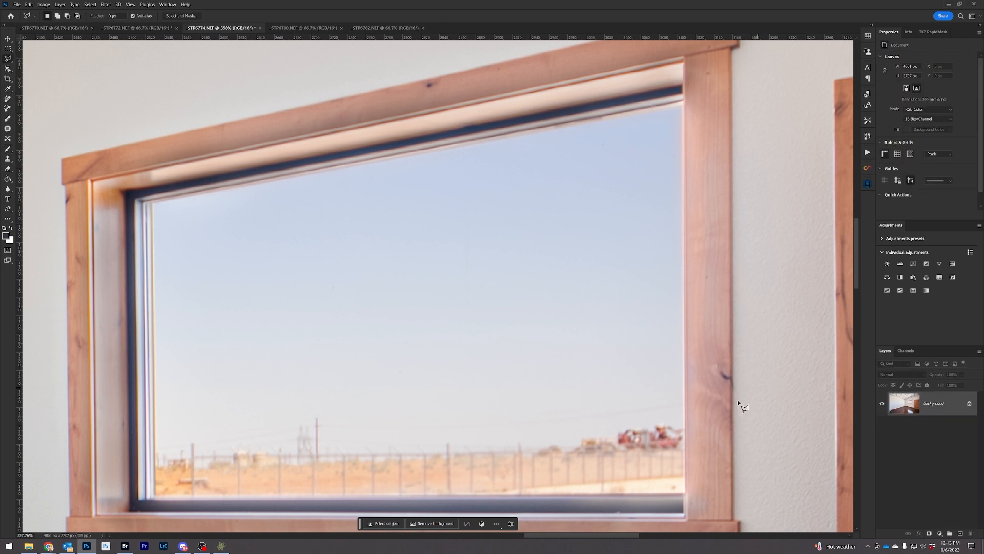
Step: Select the window's dark inner frame with the Polygonal Lasso, following its glass-side and outer edges and leaving out the glass
click(683, 493)
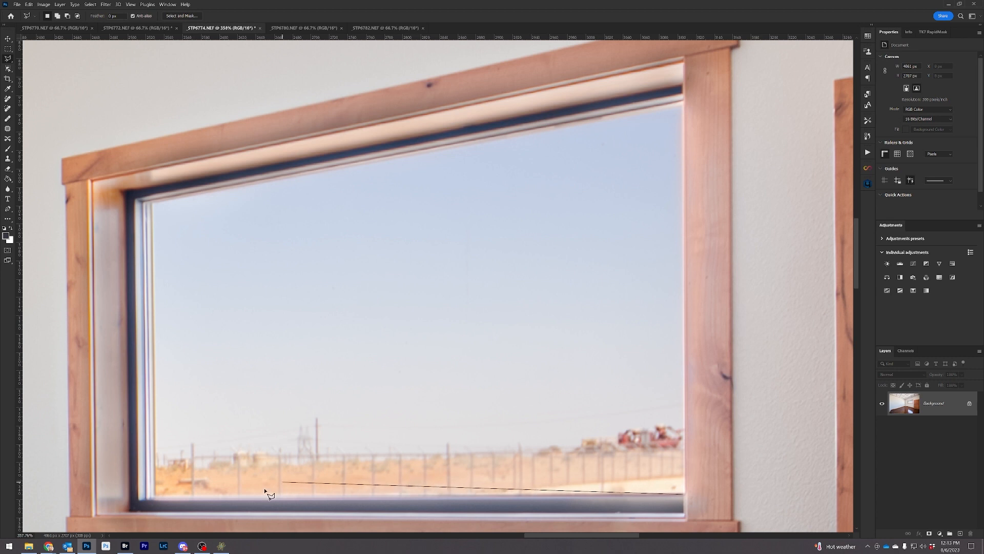
click(156, 497)
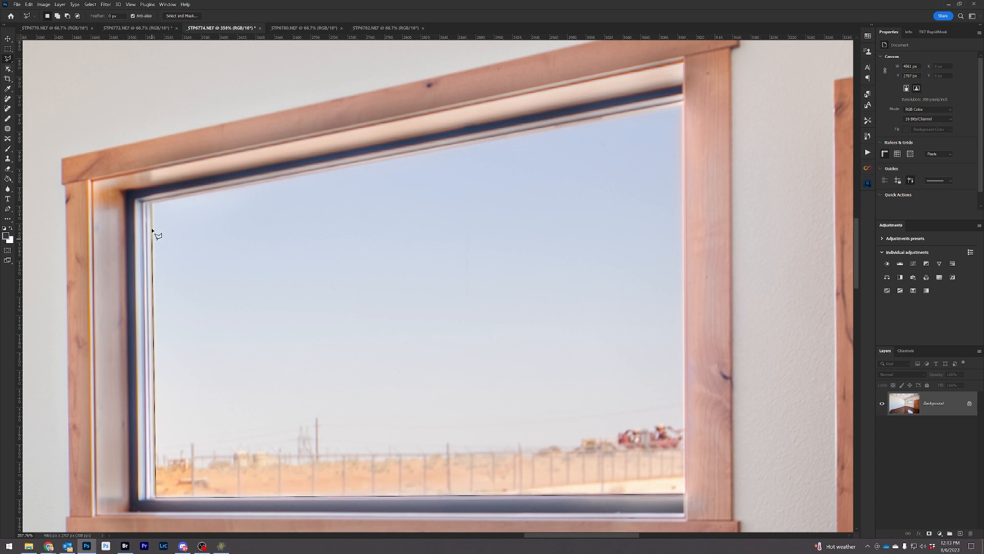
click(152, 201)
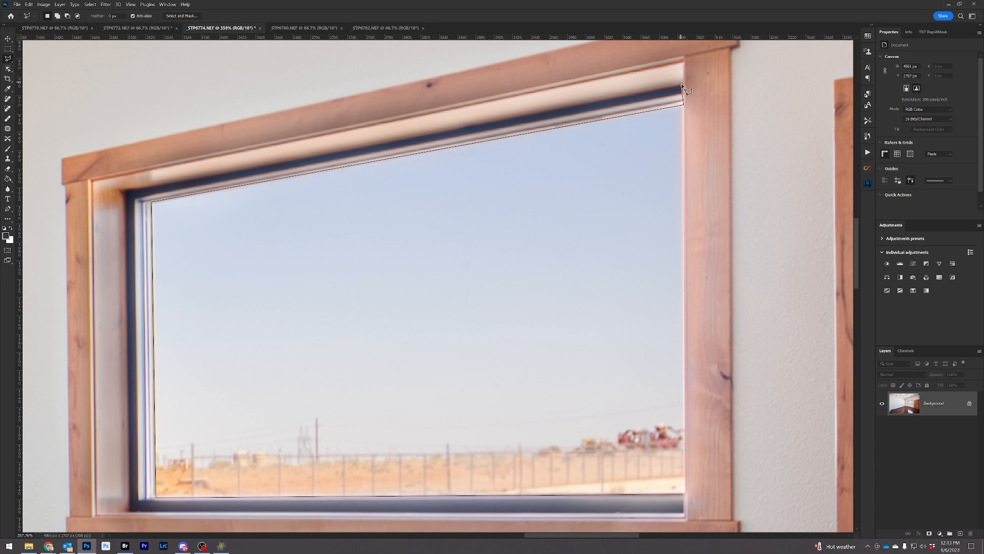
click(684, 87)
click(126, 191)
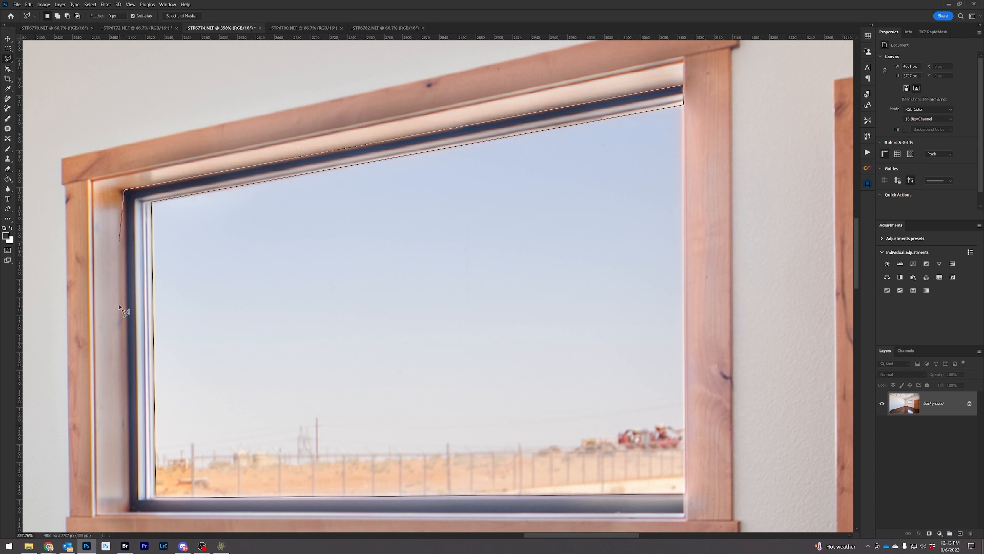
click(128, 512)
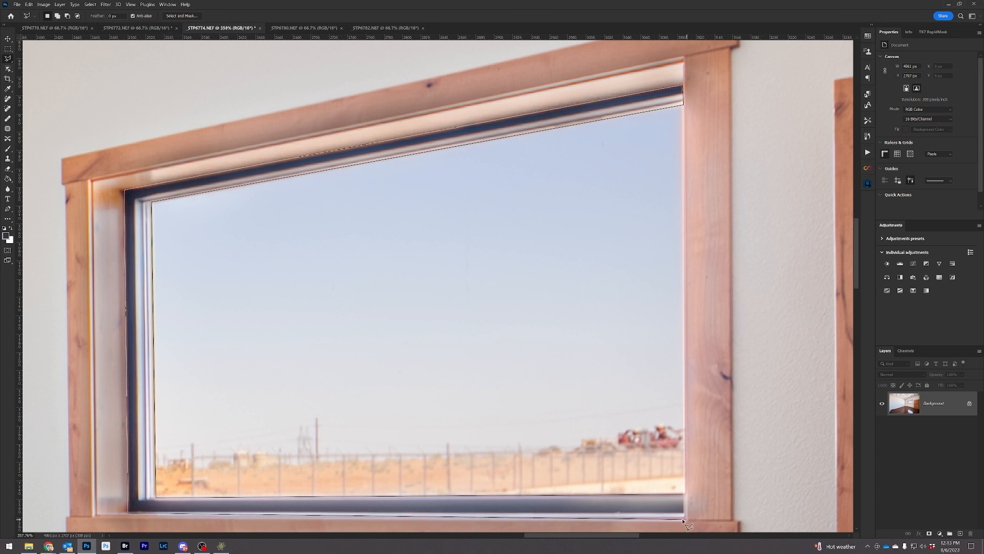
click(686, 505)
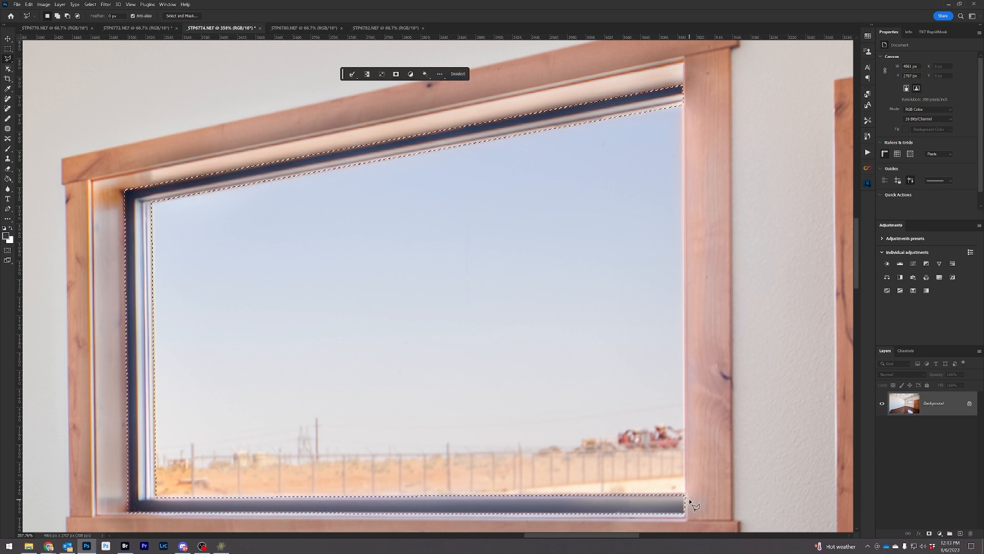
Step: Add a Hue/Saturation adjustment to the selected inner frame with saturation -77 and lightness -40
click(952, 264)
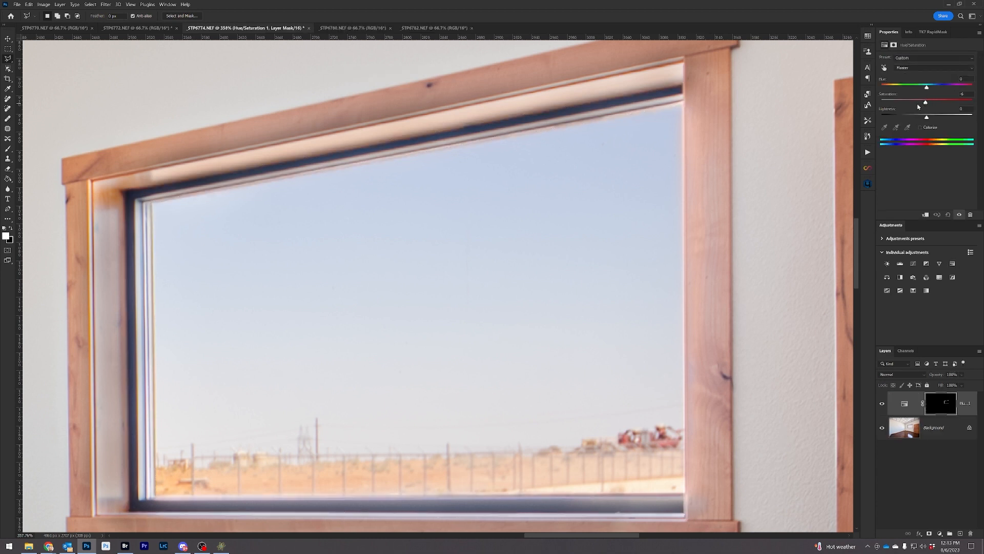
drag(918, 106, 859, 105)
drag(928, 119, 897, 119)
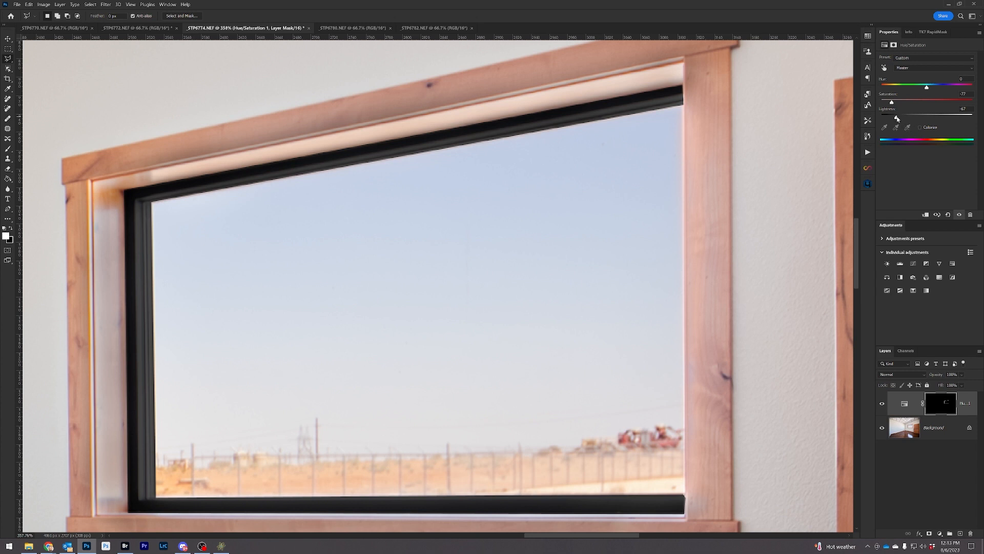
mouse_move(897, 119)
mouse_down()
mouse_move(960, 126)
mouse_move(909, 122)
mouse_up()
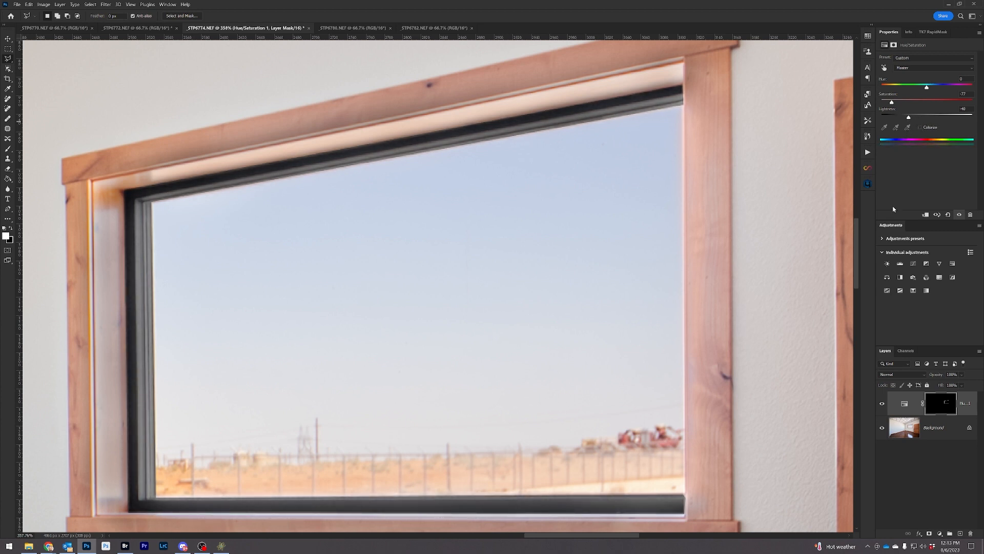
Step: Flatten the Hue/Saturation adjustment into the background and fit the whole room image in view
right_click(930, 430)
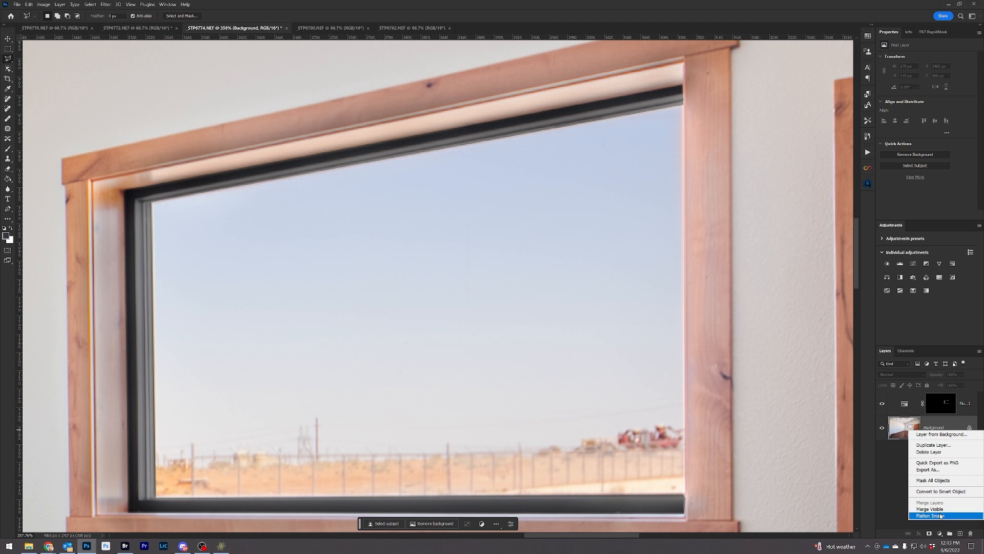
click(942, 514)
key(ctrl+0)
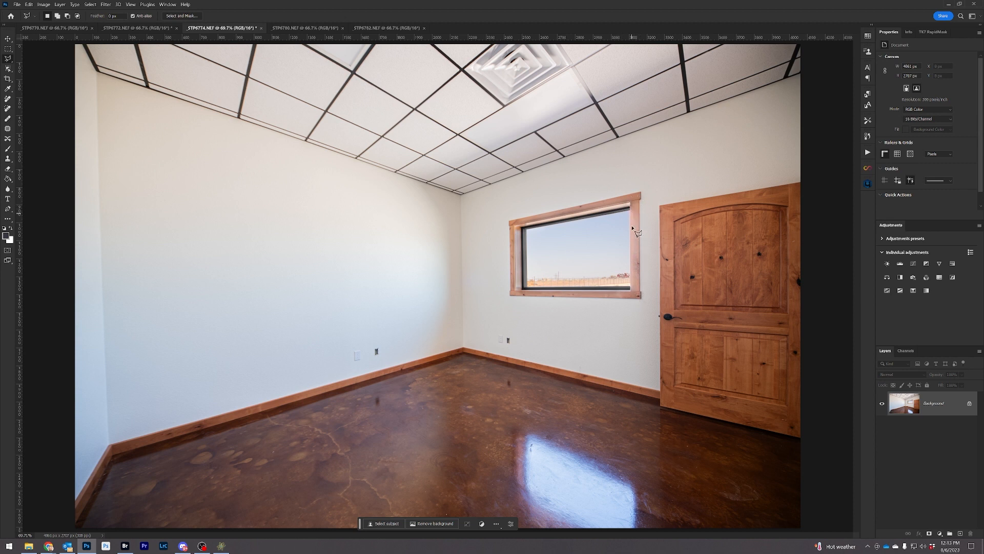
Step: Select the window's right-hand vertical trim board with the Polygonal Lasso, following its inner and outer edges
scroll(636, 214, up, 5)
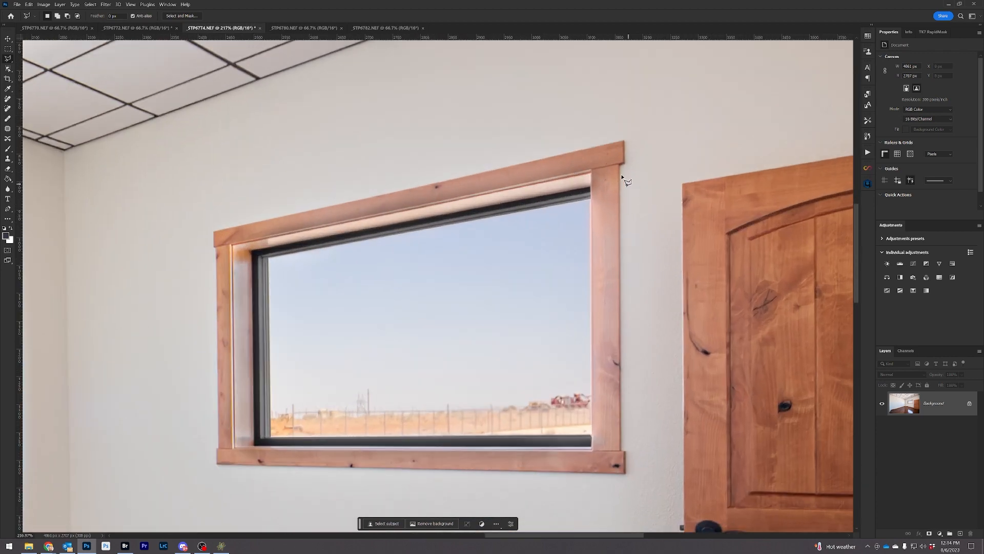
click(621, 166)
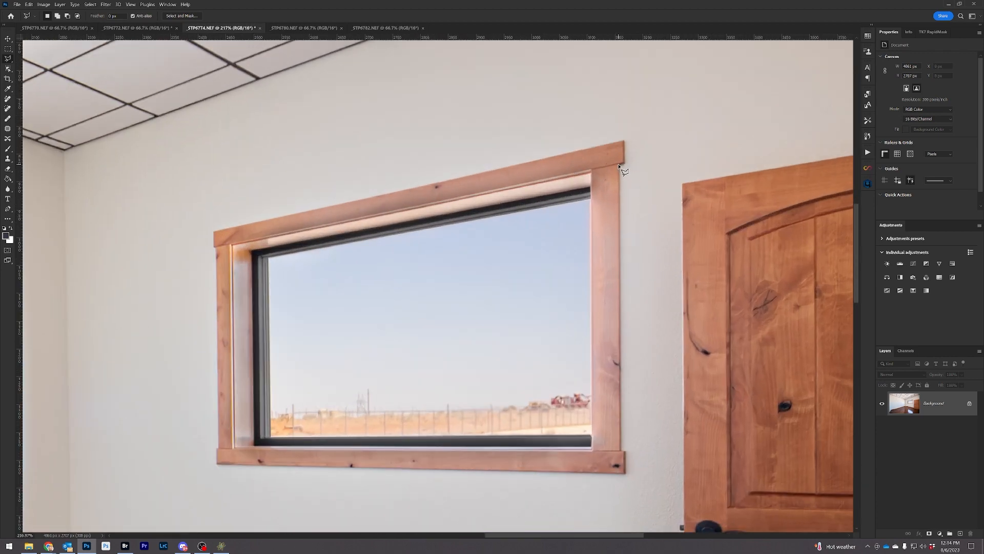
click(591, 171)
click(620, 450)
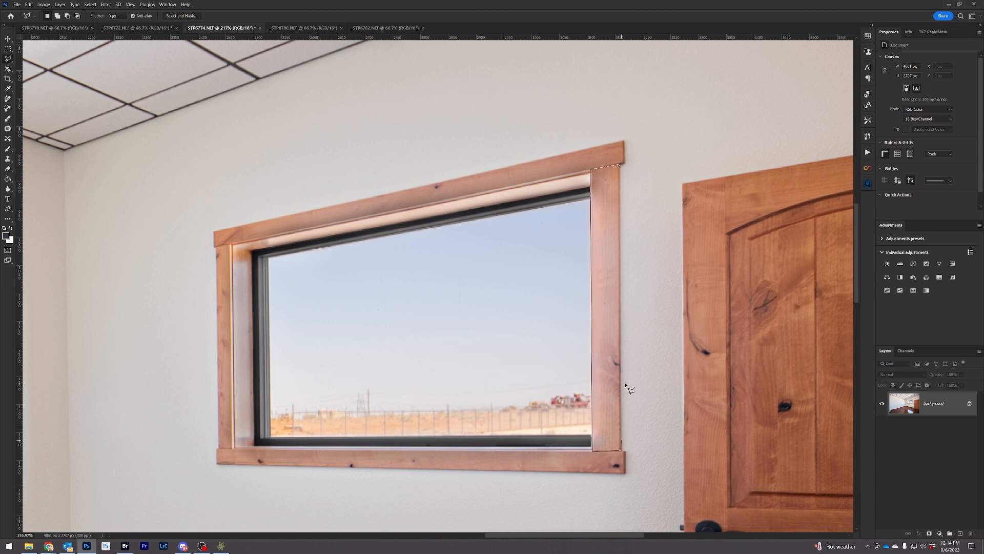
click(620, 166)
Step: Darken the selected trim board with a Levels adjustment, midtones at about 0.76, and flatten it into the background
click(900, 263)
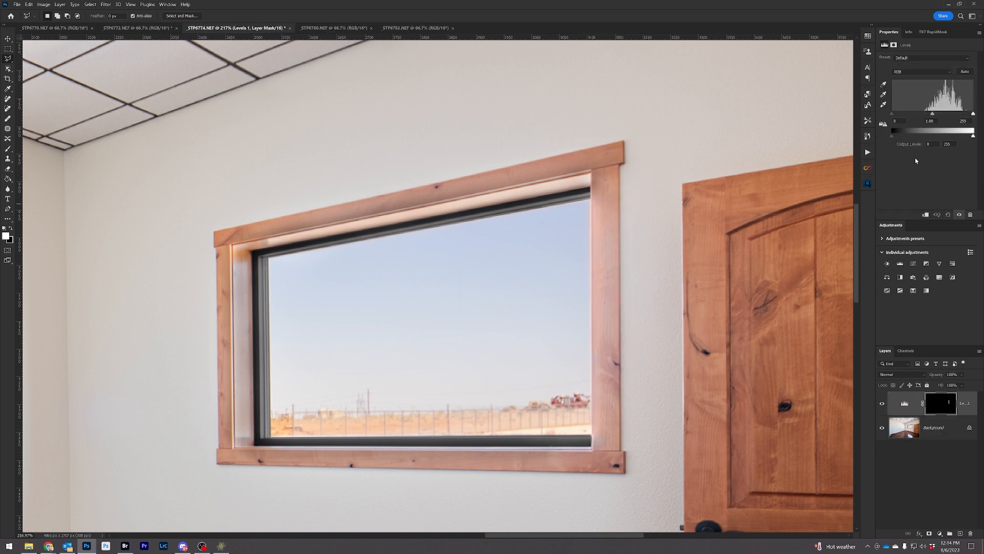
drag(932, 113, 938, 114)
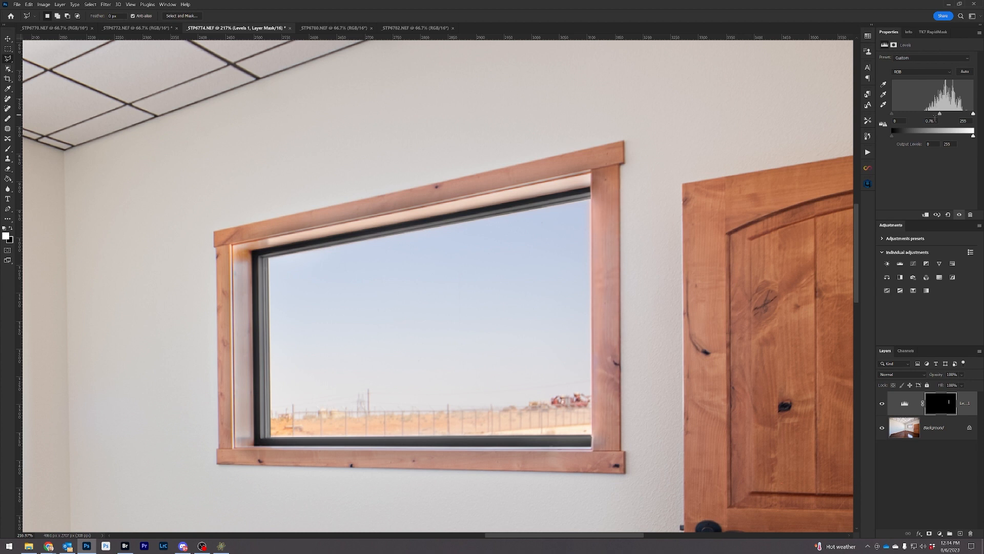
right_click(939, 428)
click(953, 496)
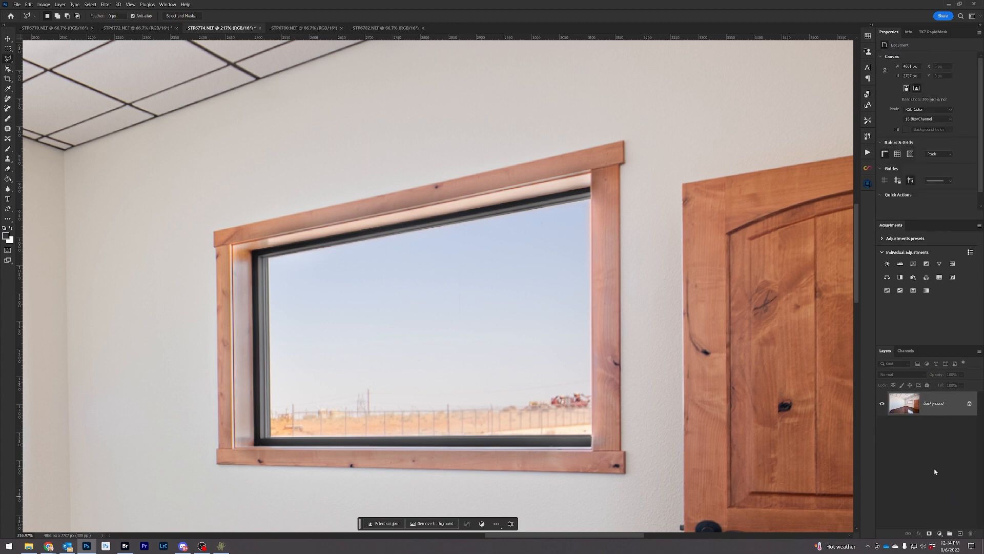
Step: Select the walls and ceiling with the Polygonal Lasso, tracing along the door and the top of the baseboards and around the image's outer edges
scroll(478, 220, down, 6)
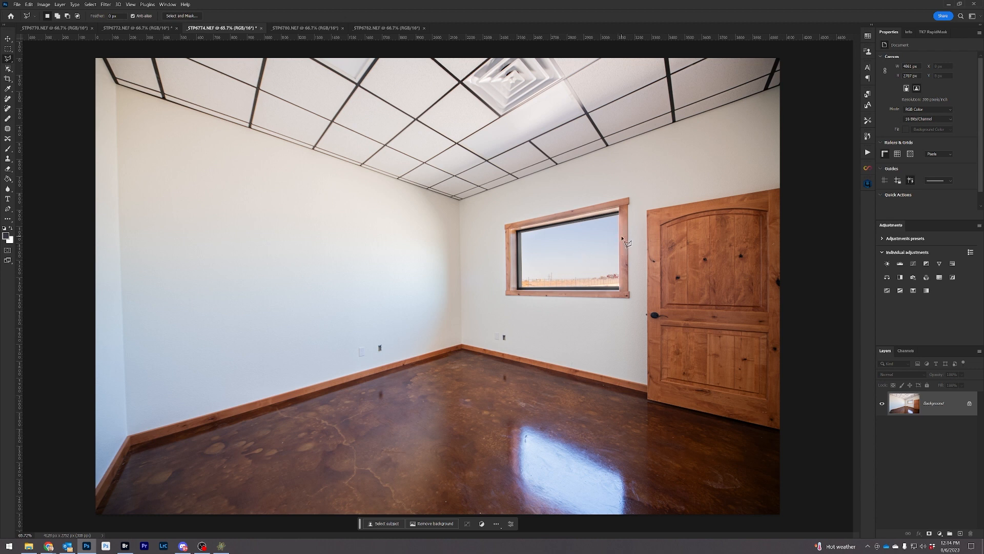
click(780, 189)
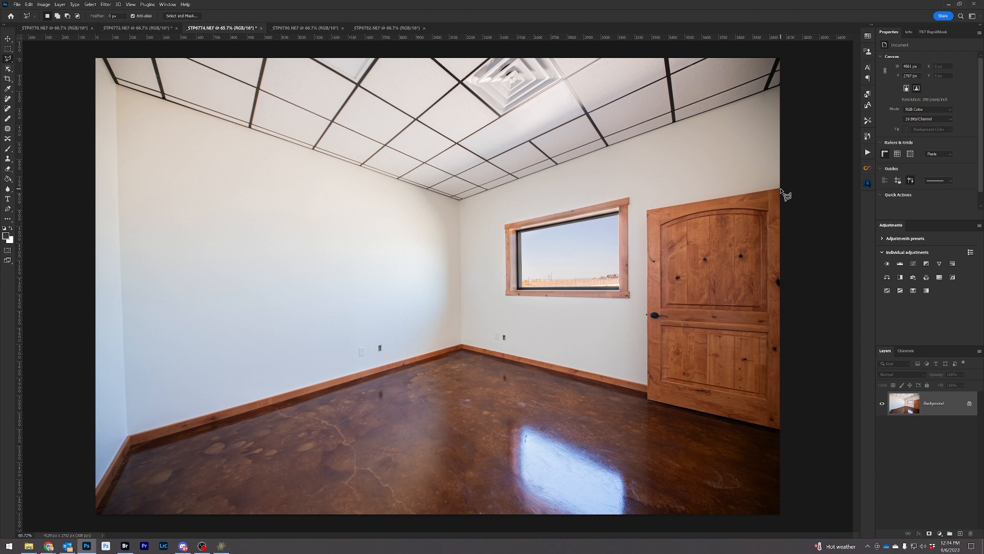
click(645, 211)
click(646, 384)
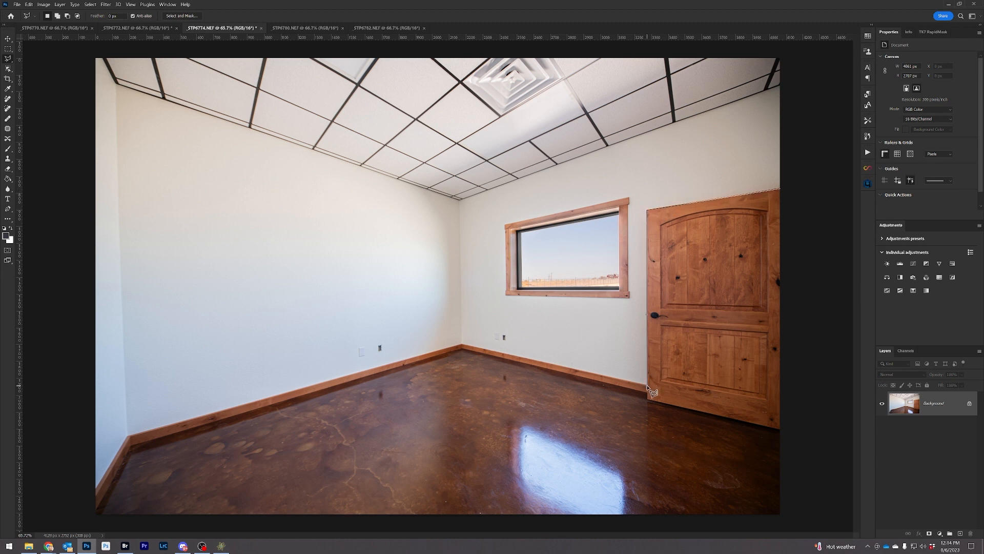
click(463, 346)
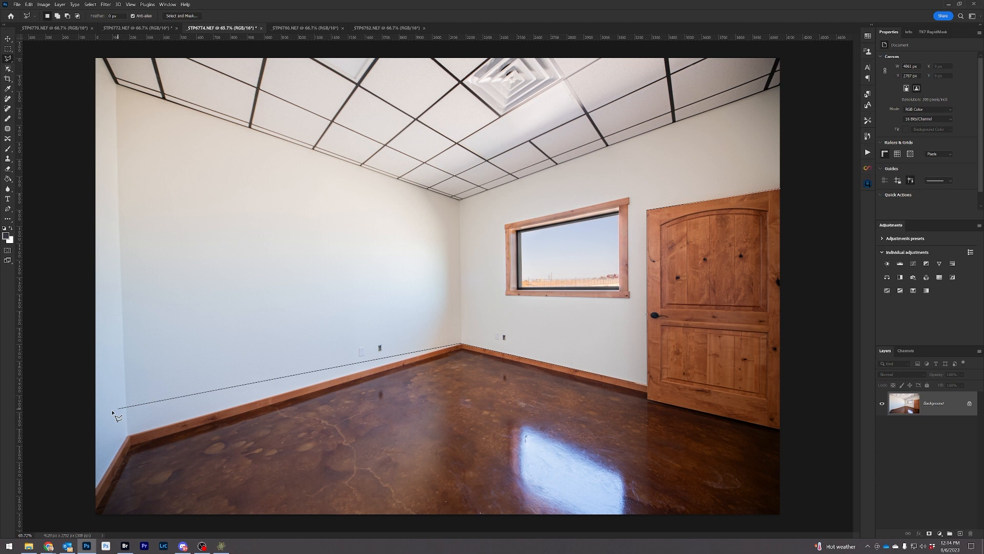
click(129, 437)
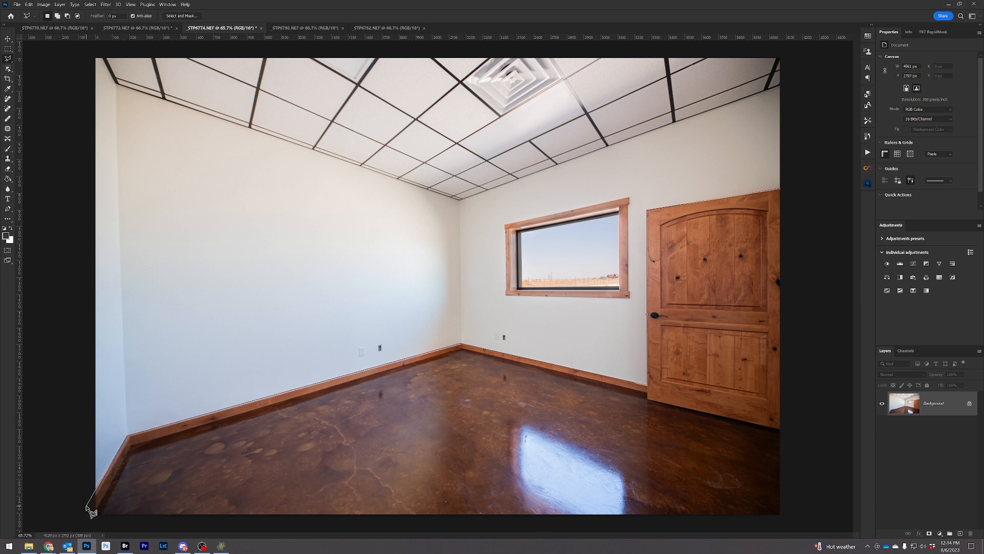
click(87, 505)
click(92, 51)
click(792, 50)
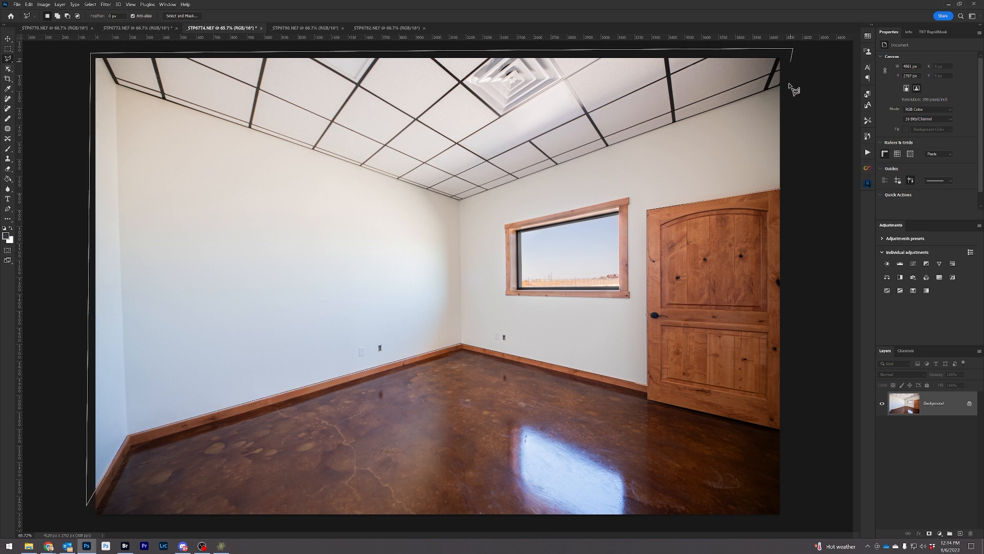
click(782, 191)
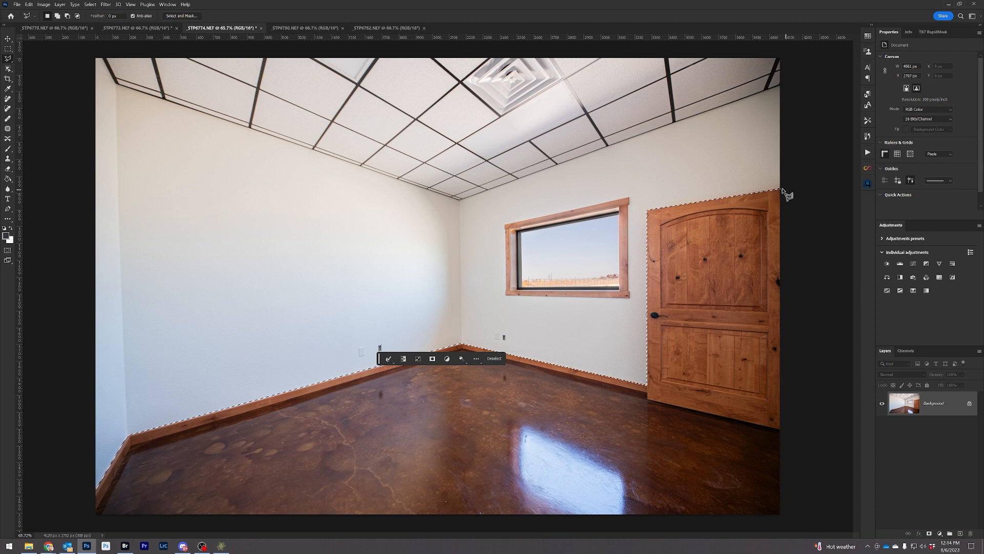
Step: Subtract the whole window, including its wooden trim, from the wall and ceiling selection with the Polygonal Lasso
alt+click(629, 199)
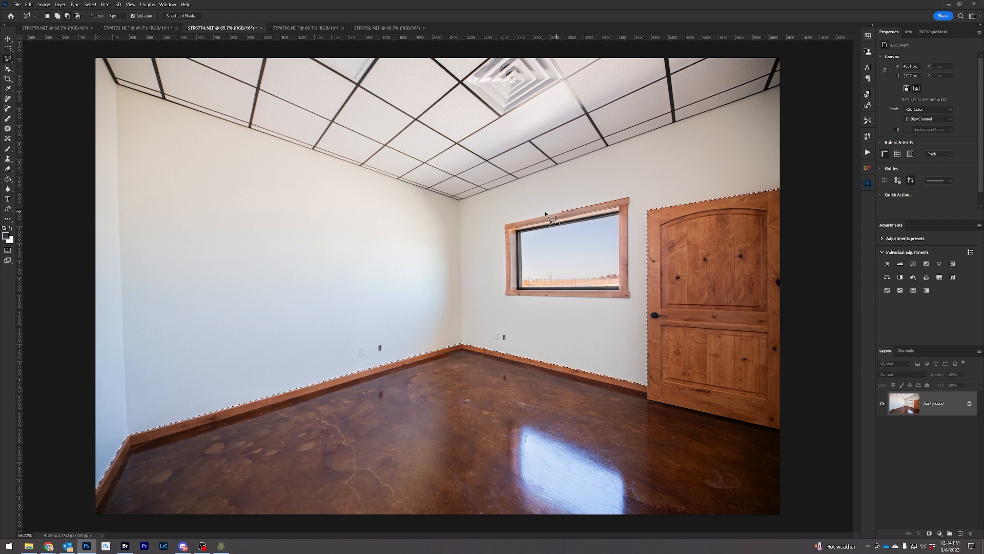
click(505, 224)
click(506, 296)
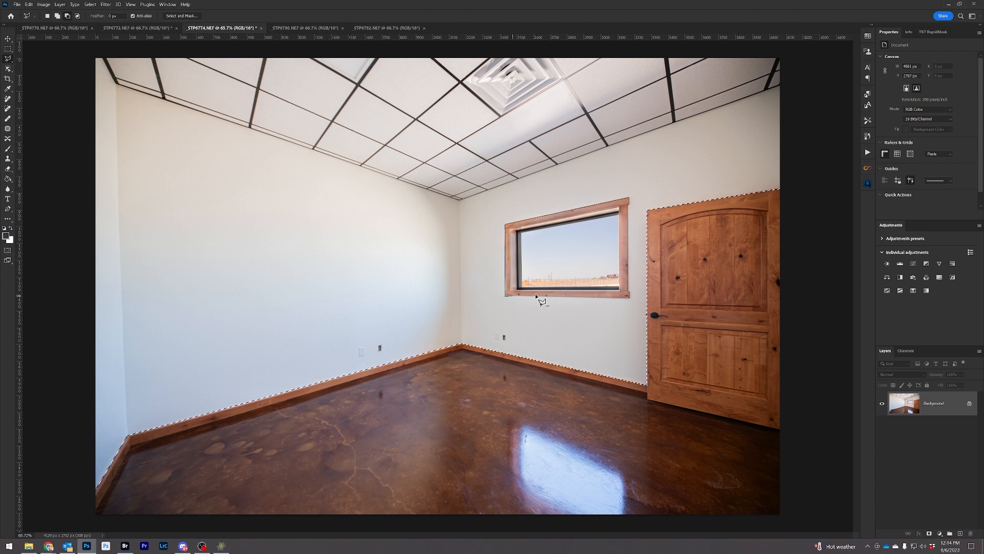
click(630, 297)
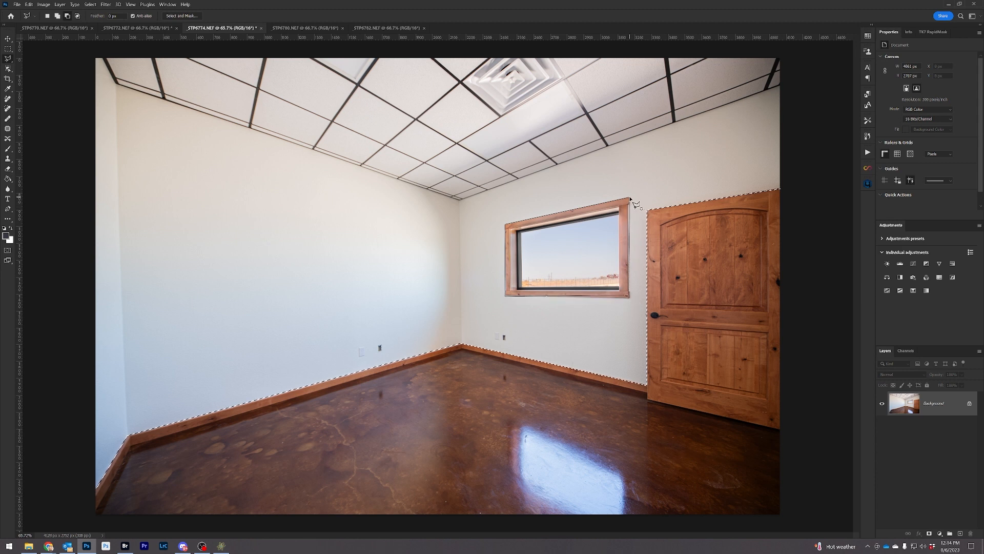
click(629, 198)
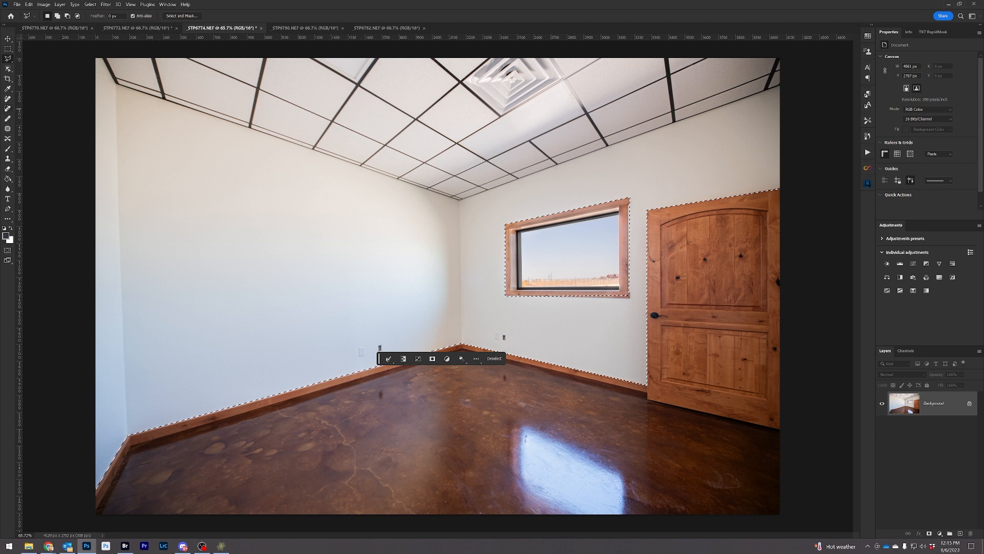
Step: Add a Hue/Saturation adjustment to the selected walls and ceiling with saturation -71 and lightness +14, and flatten it into the background
click(952, 263)
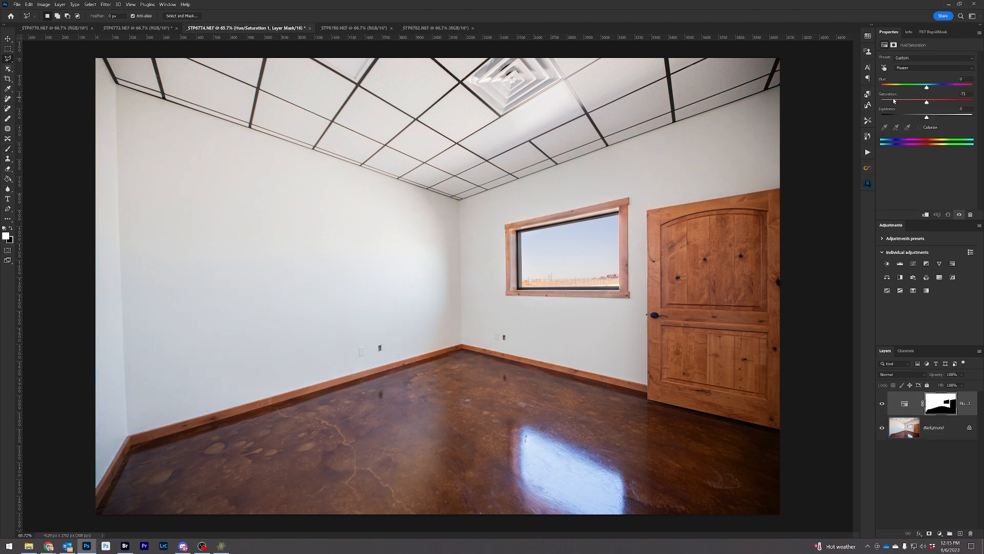
drag(894, 101, 932, 117)
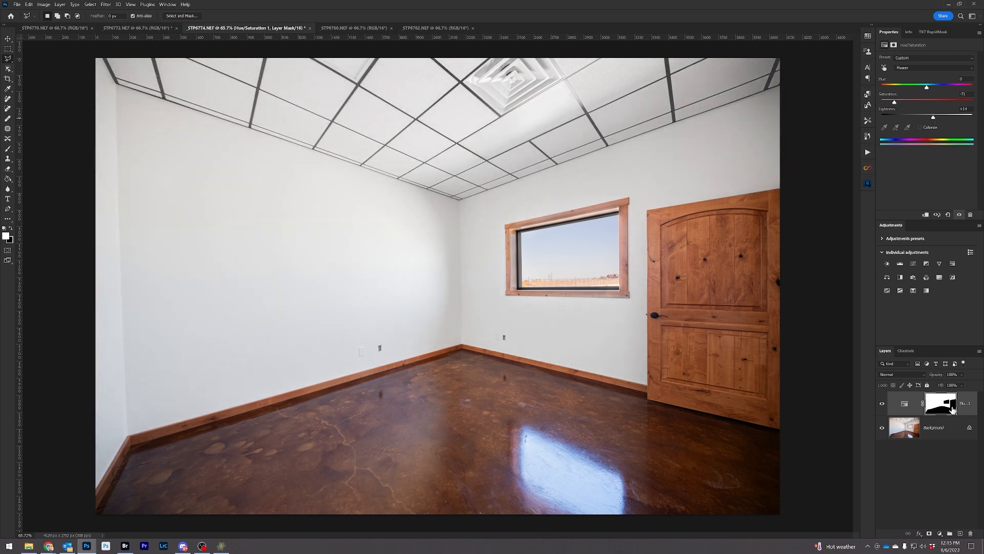
right_click(928, 426)
click(950, 507)
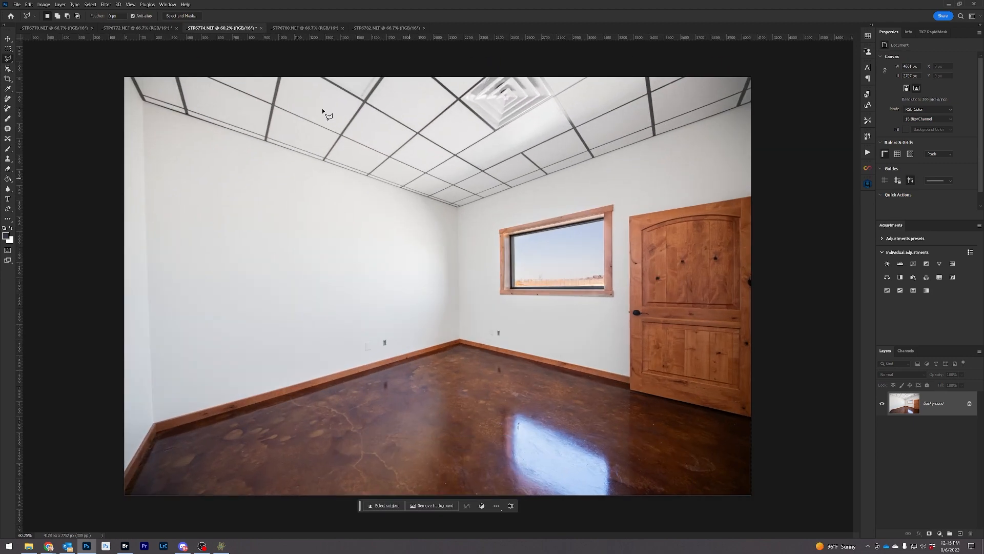
Step: Compare the dark window exposure _STP6772.NEF with the edited room image _STP6774.NEF
click(156, 27)
click(194, 28)
click(156, 28)
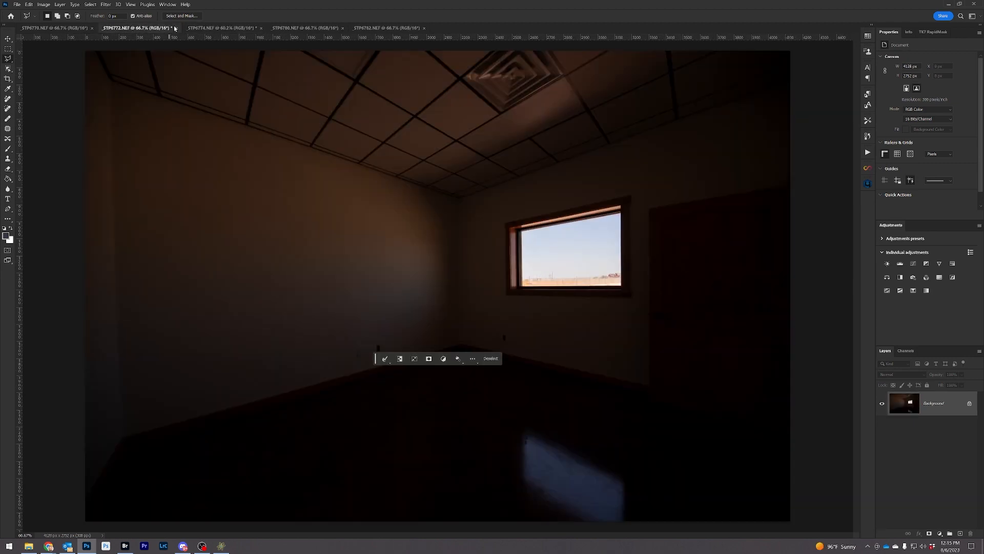
click(194, 28)
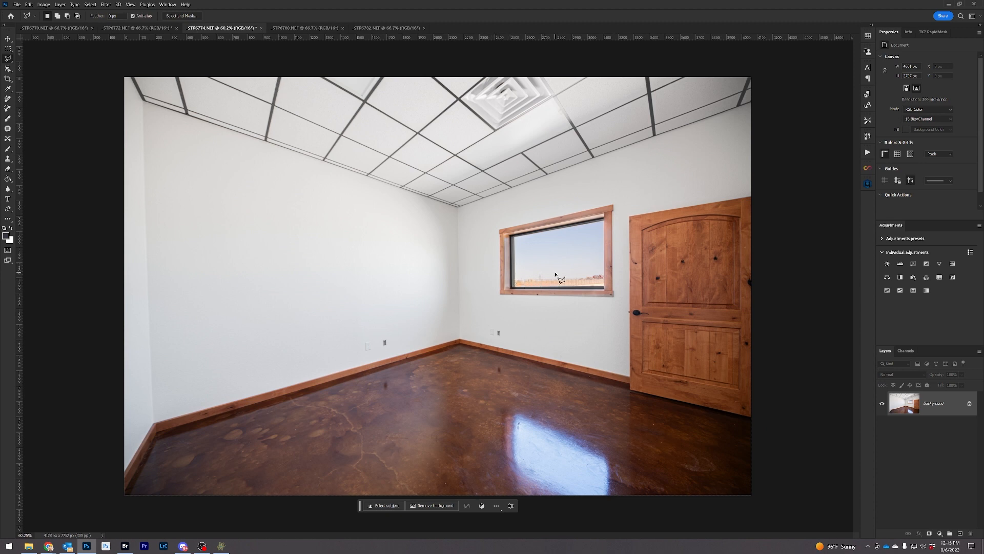
Step: Close _STP6774.NEF and _STP6772.NEF without saving their changes
click(262, 29)
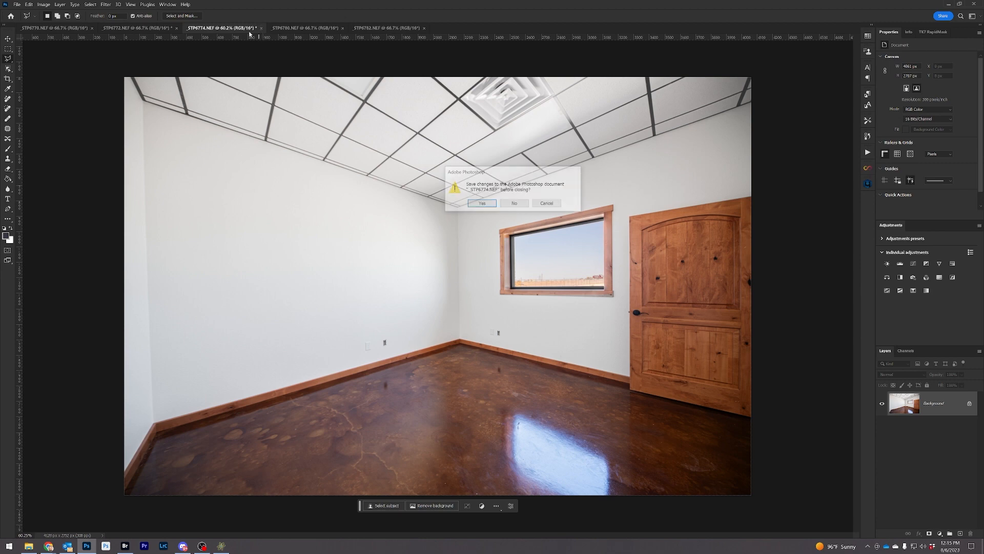
click(509, 204)
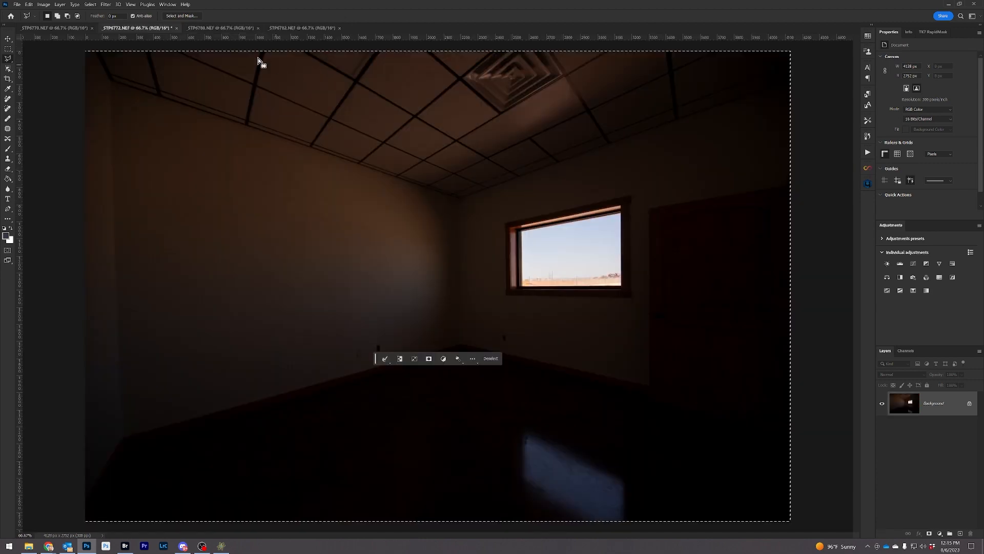
click(177, 28)
click(509, 204)
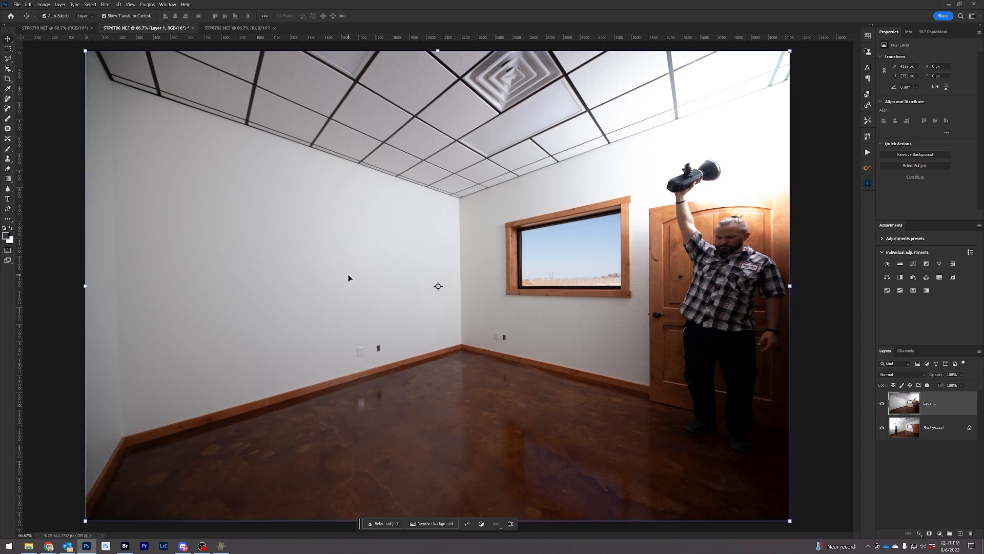
Step: Add a black mask to Layer 1 and draw a horizontal black-to-white gradient on it from the left wall to the door, shifting its midpoint slightly
alt+click(930, 535)
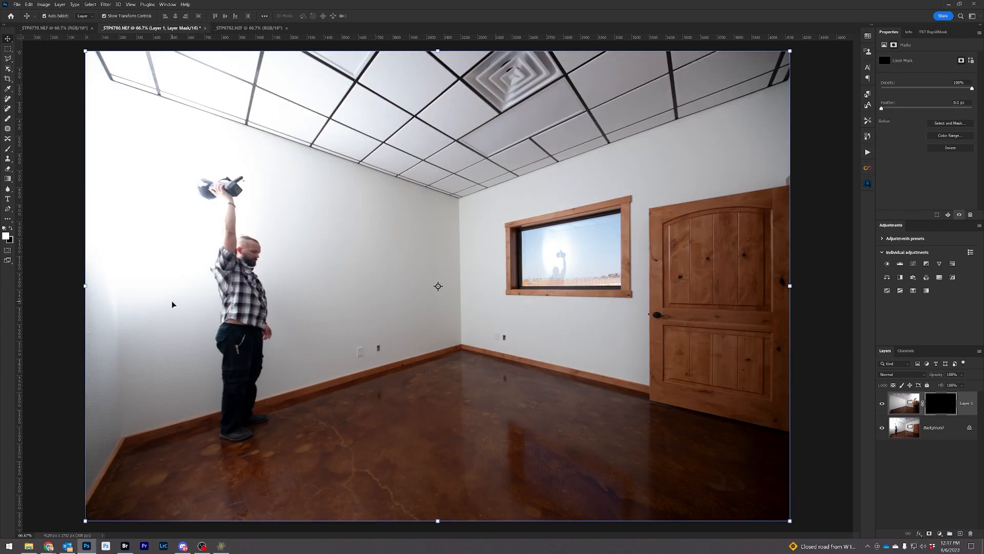
click(7, 178)
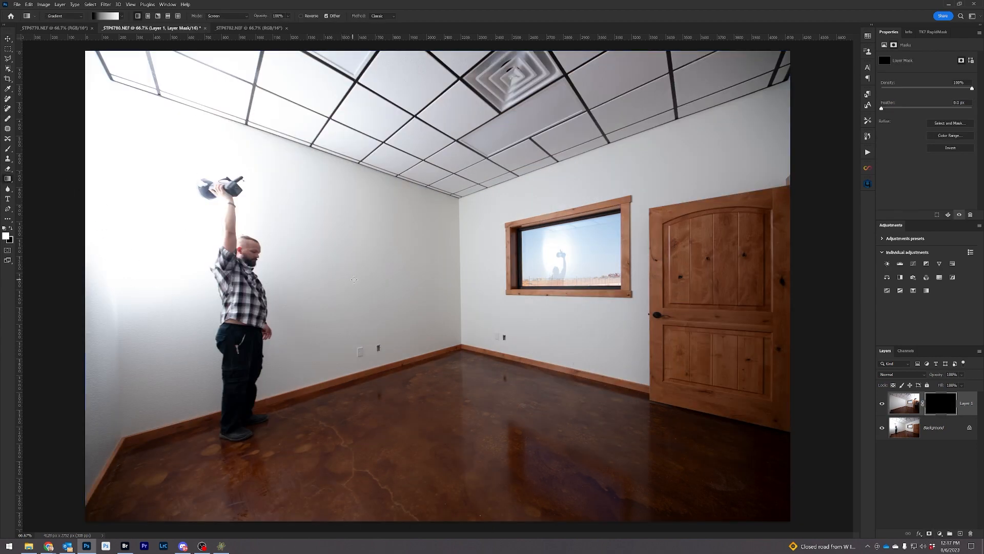
drag(354, 279, 687, 278)
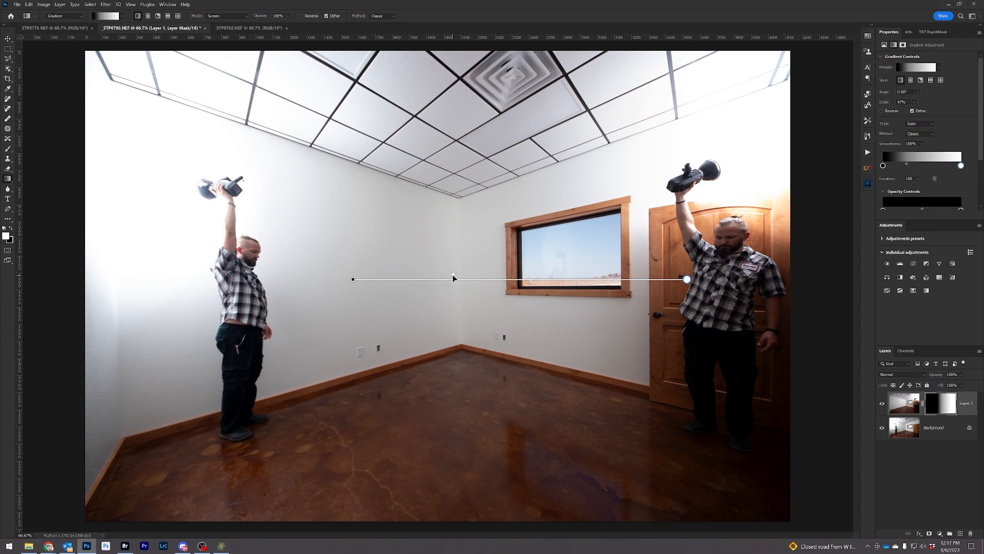
mouse_move(454, 275)
mouse_down()
mouse_move(600, 273)
mouse_move(473, 275)
mouse_up()
Step: Reverse the mask gradient's direction by placing its white end on the left wall and its black end at the door's near edge
drag(686, 279, 279, 278)
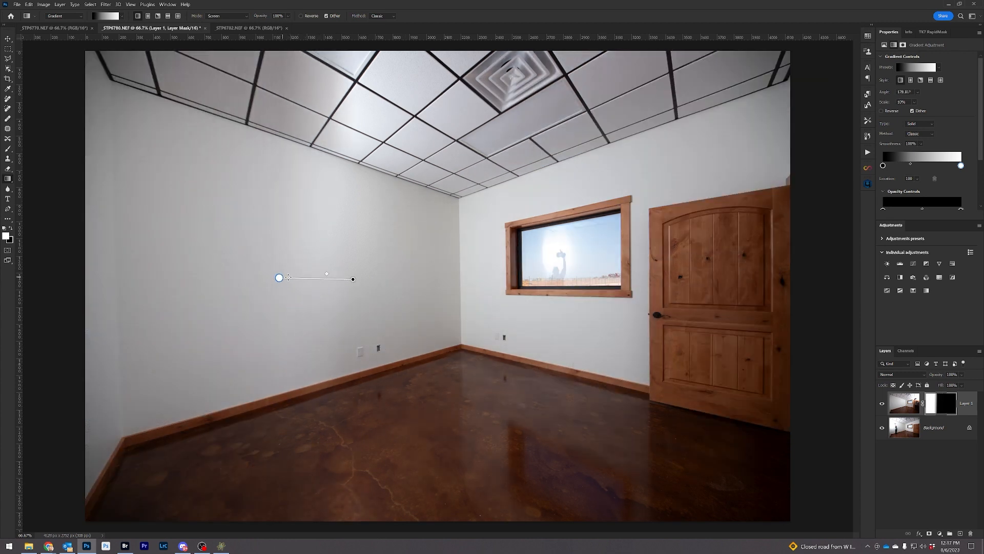
drag(353, 279, 630, 267)
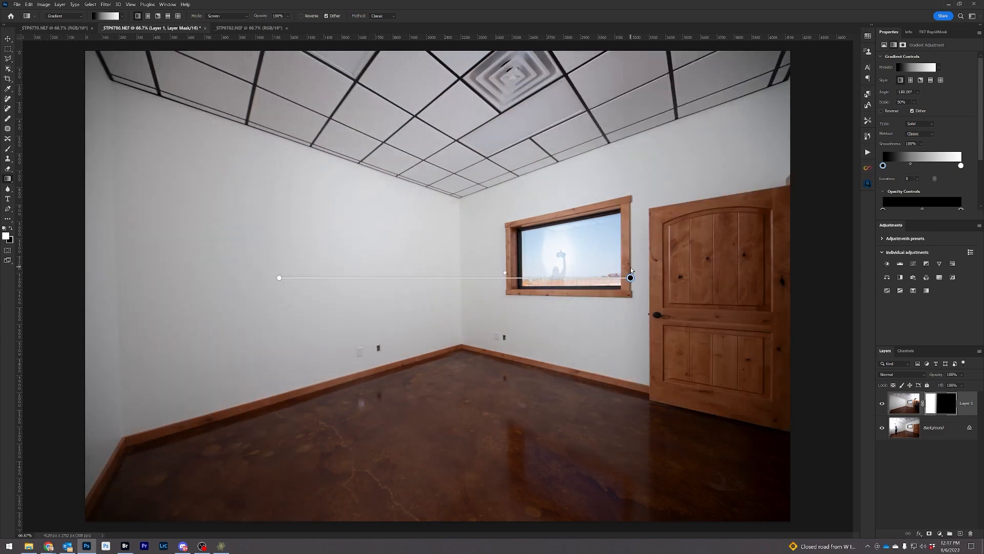
mouse_move(280, 277)
mouse_down()
mouse_move(455, 272)
mouse_move(158, 259)
mouse_move(300, 260)
mouse_move(238, 256)
mouse_move(277, 264)
mouse_up()
drag(630, 278, 652, 278)
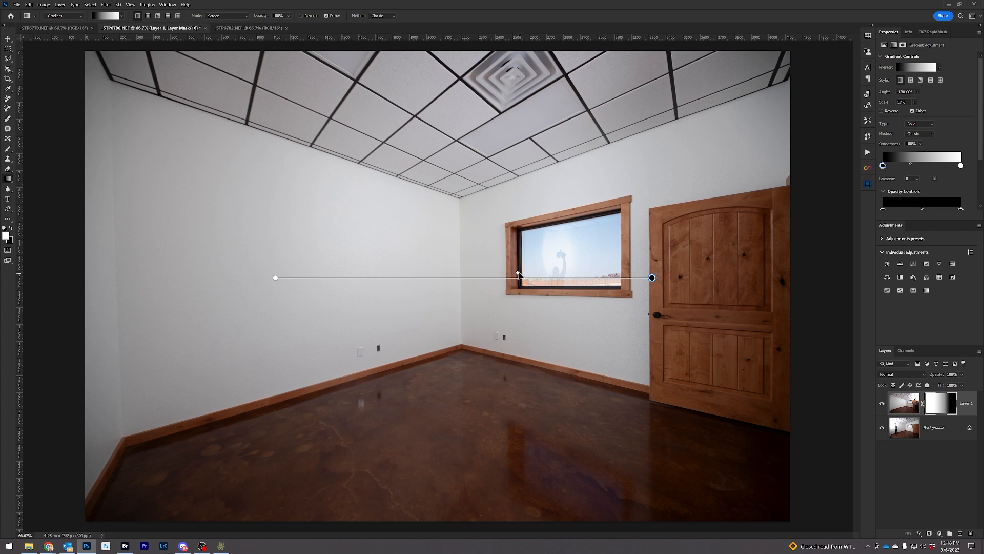
Step: Try several midpoint positions along the mask gradient and settle it between the room's corner and the window
drag(517, 273, 366, 271)
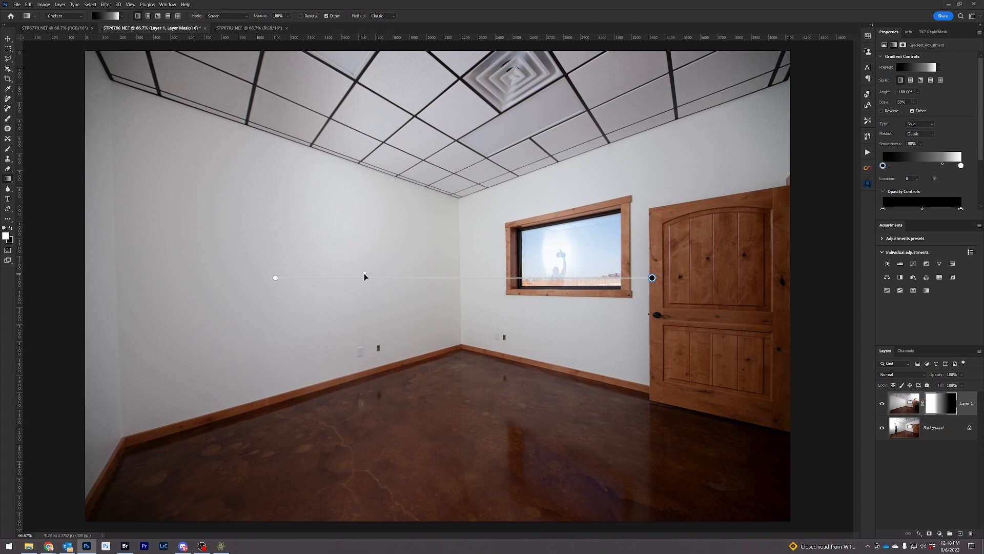
drag(363, 274, 579, 274)
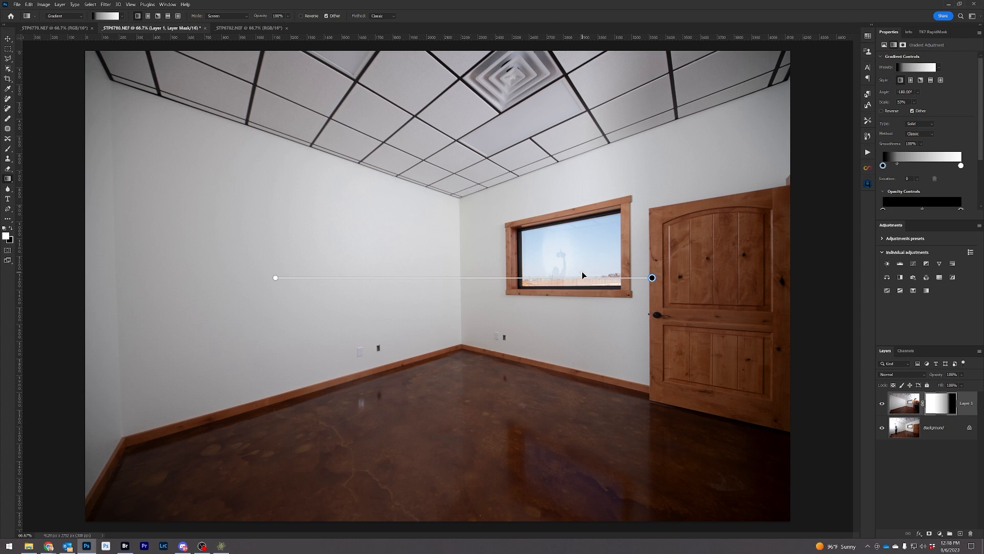
drag(582, 272, 464, 273)
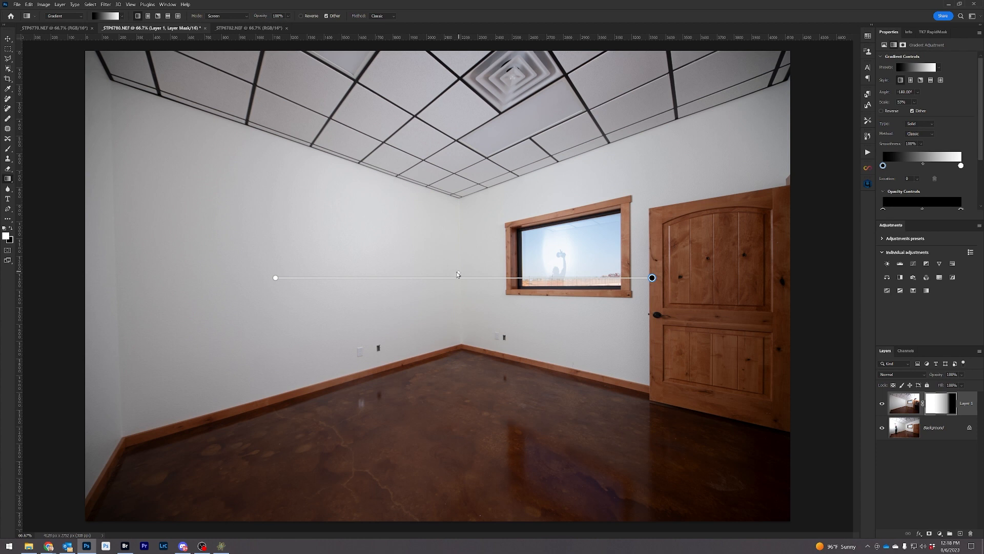
drag(458, 274, 483, 270)
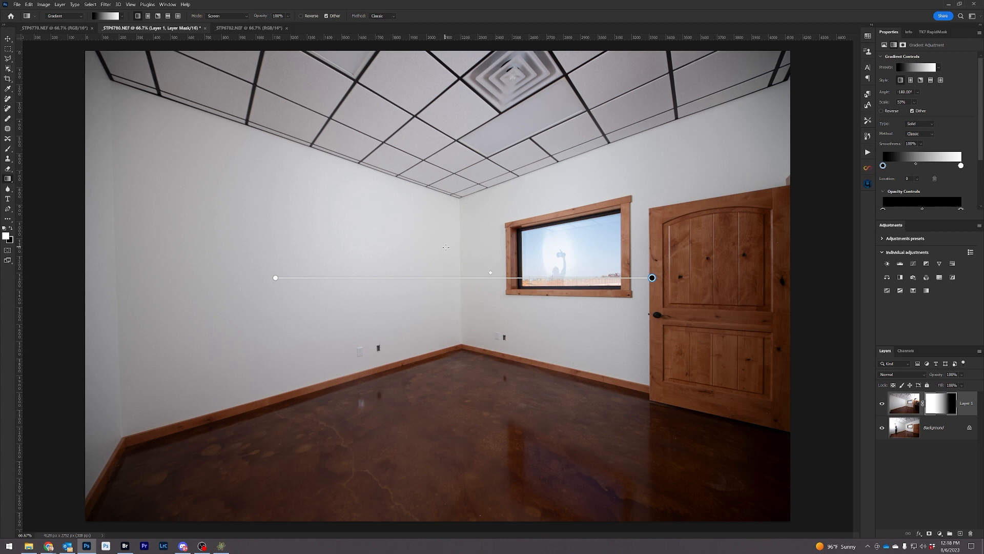
Step: Paint white on Layer 1's mask over the window glass with an enlarged brush at 100% flow to remove the photographer's reflection
click(943, 406)
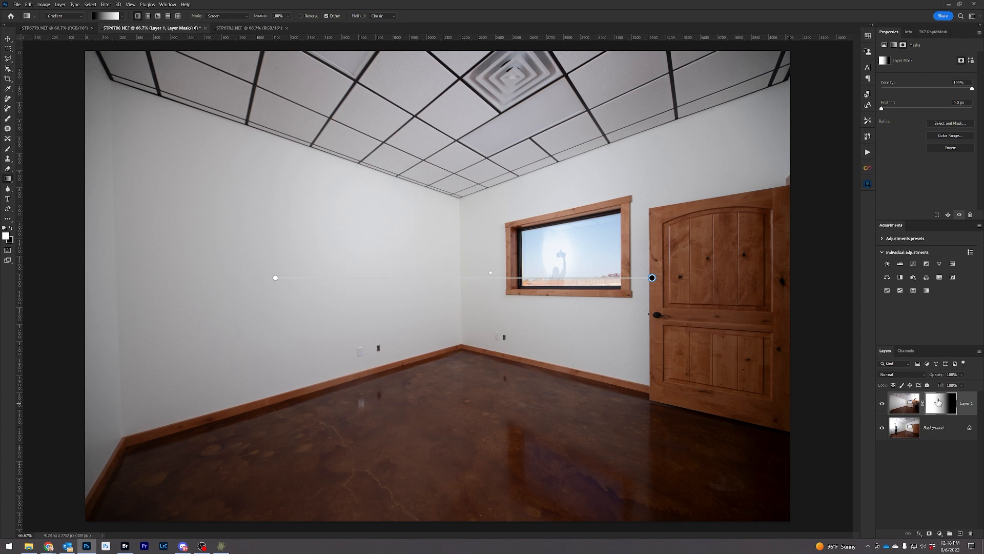
click(8, 150)
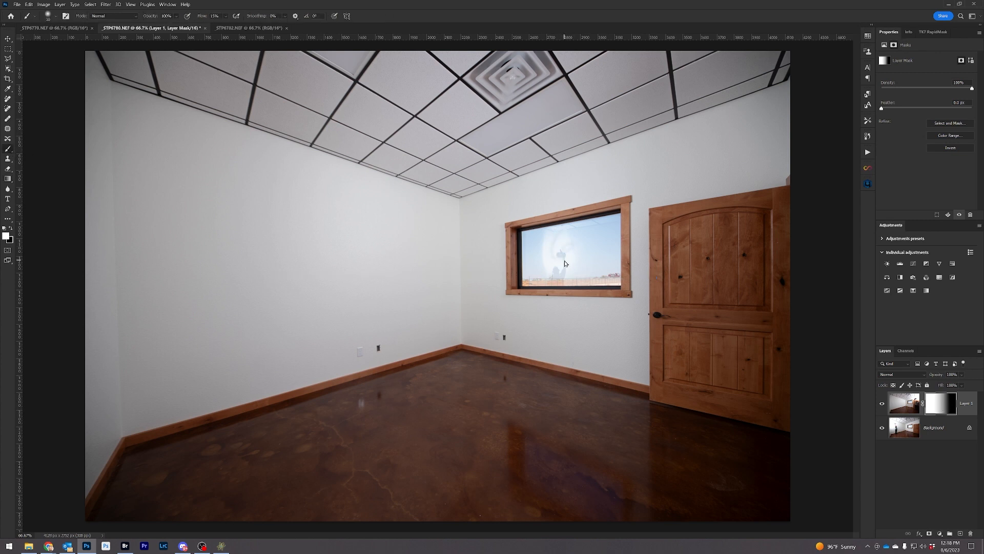
key(bracketright)
key(bracketright)
key(bracketright)
key(bracketright)
key(bracketright)
key(bracketright)
key(bracketright)
key(bracketright)
key(bracketright)
key(bracketright)
key(bracketright)
key(bracketright)
key(bracketright)
key(bracketright)
click(225, 16)
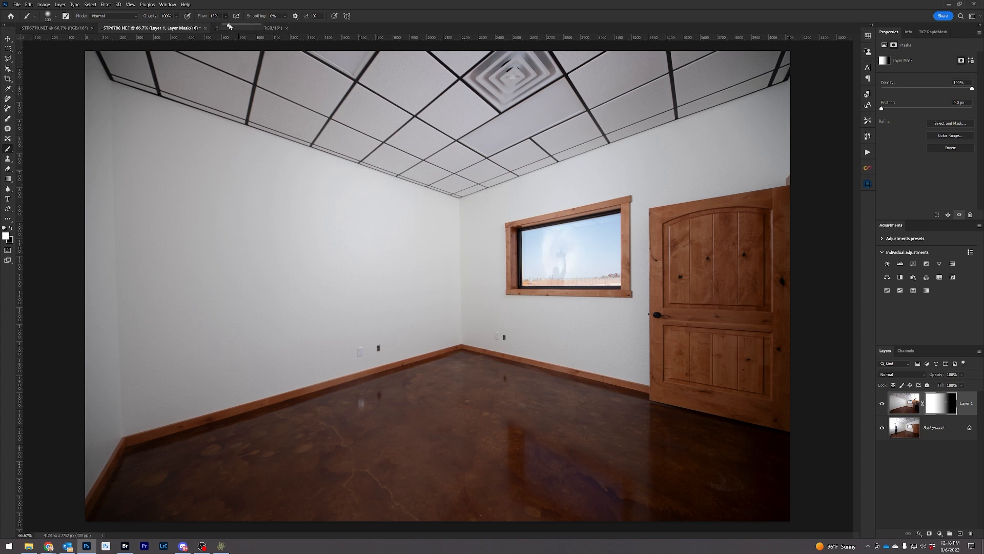
mouse_move(579, 230)
mouse_down()
mouse_move(543, 235)
mouse_move(609, 225)
mouse_move(607, 274)
mouse_move(576, 275)
mouse_move(542, 252)
mouse_move(544, 290)
mouse_move(587, 261)
mouse_move(601, 270)
mouse_move(545, 277)
mouse_move(533, 292)
mouse_move(621, 293)
mouse_up()
key(ctrl+z)
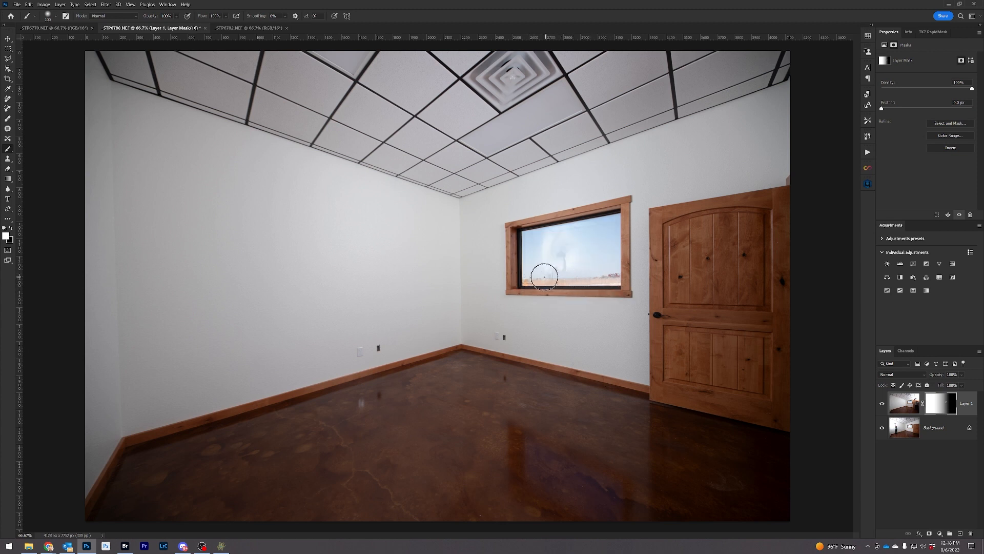
mouse_move(544, 242)
mouse_down()
mouse_move(610, 221)
mouse_move(533, 236)
mouse_move(531, 264)
mouse_move(545, 241)
mouse_move(558, 272)
mouse_move(568, 263)
mouse_move(576, 273)
mouse_move(589, 259)
mouse_move(608, 276)
mouse_move(546, 273)
mouse_move(607, 260)
mouse_move(611, 222)
mouse_move(538, 239)
mouse_move(541, 265)
mouse_move(584, 258)
mouse_up()
key(bracketright)
key(bracketright)
key(bracketright)
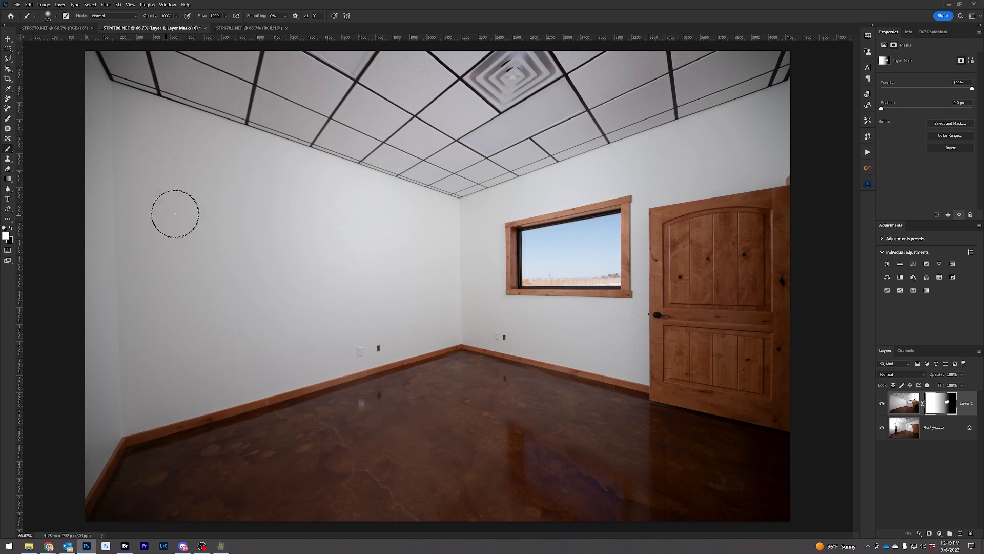
Step: Flatten the image, duplicate the background layer, and apply Shadows/Highlights to the duplicate to brighten the floor and door
right_click(941, 428)
click(951, 511)
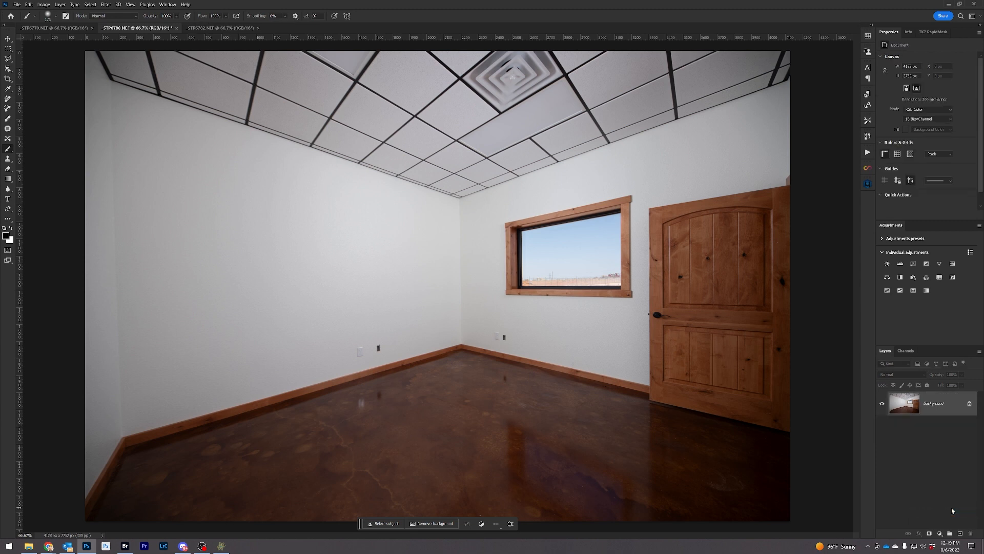
key(ctrl+j)
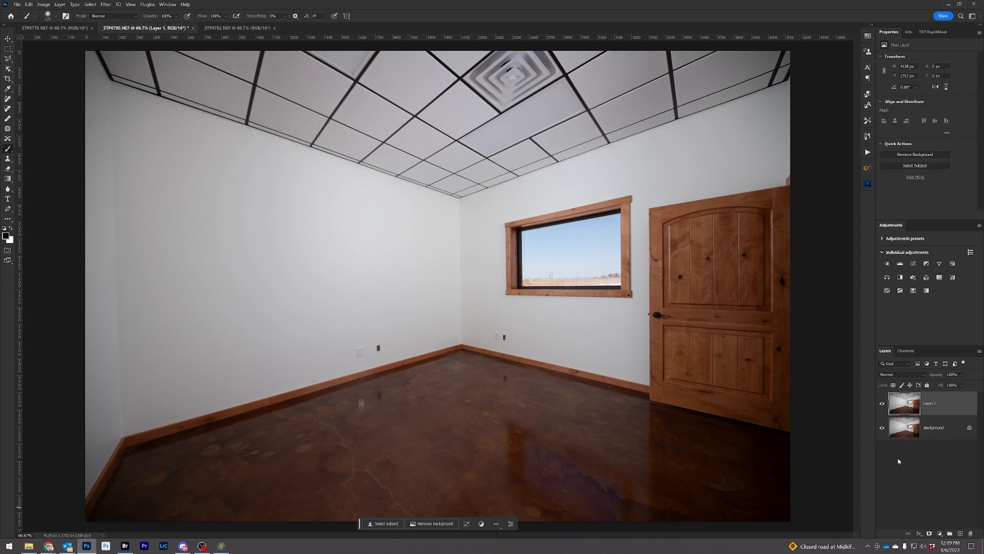
click(44, 5)
mouse_move(57, 22)
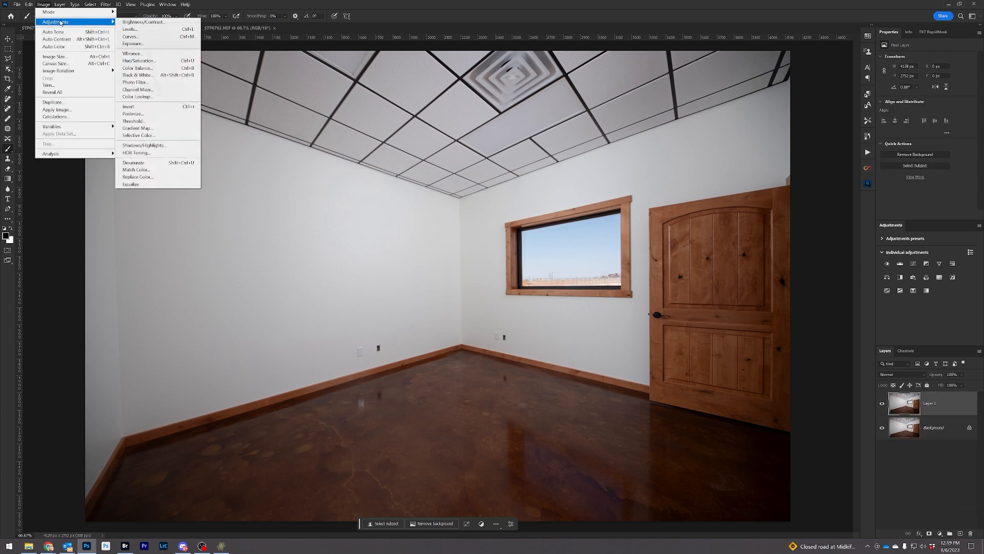
click(177, 145)
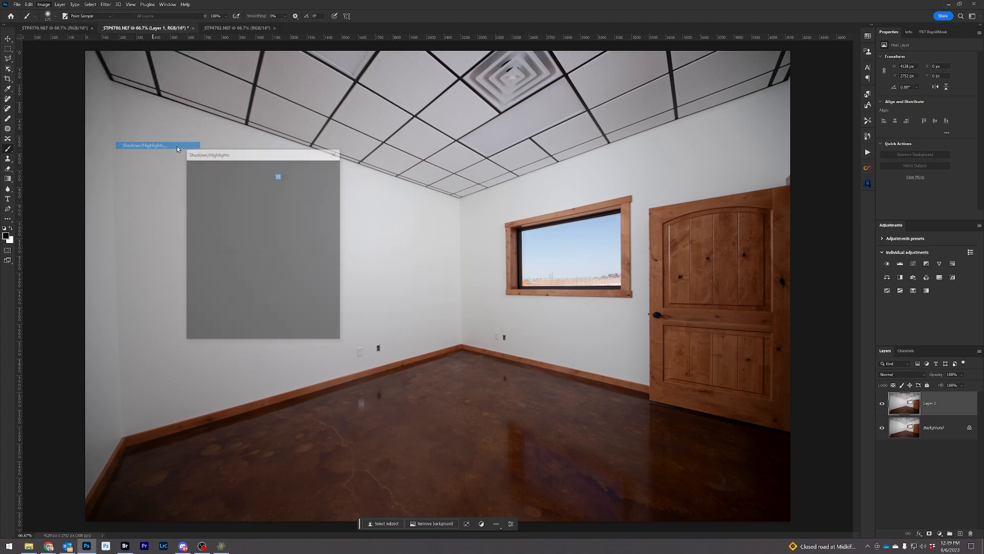
click(321, 171)
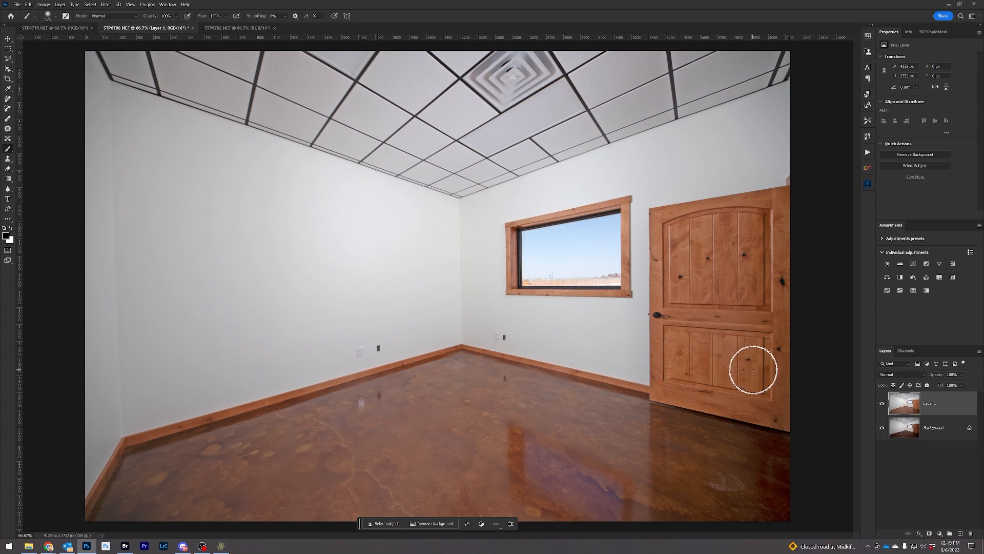
Step: Adjust the opacity of the Shadows/Highlights layer to soften its effect and flatten the image
click(962, 374)
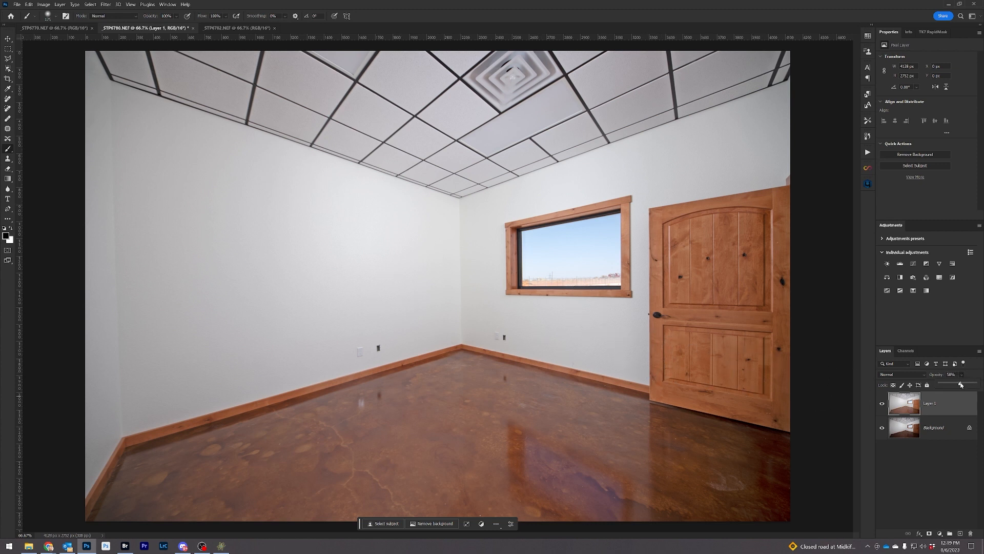
drag(961, 384, 974, 384)
right_click(912, 428)
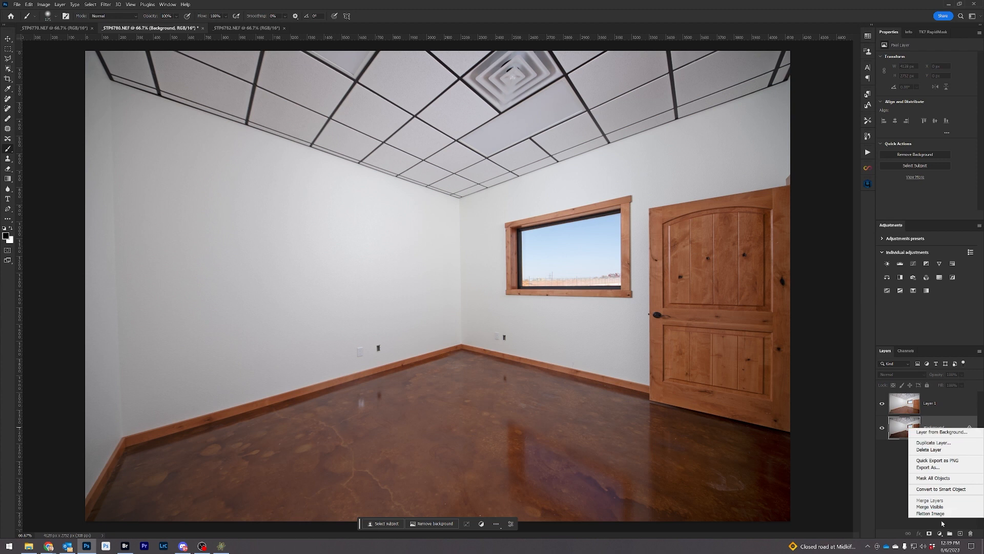
click(930, 513)
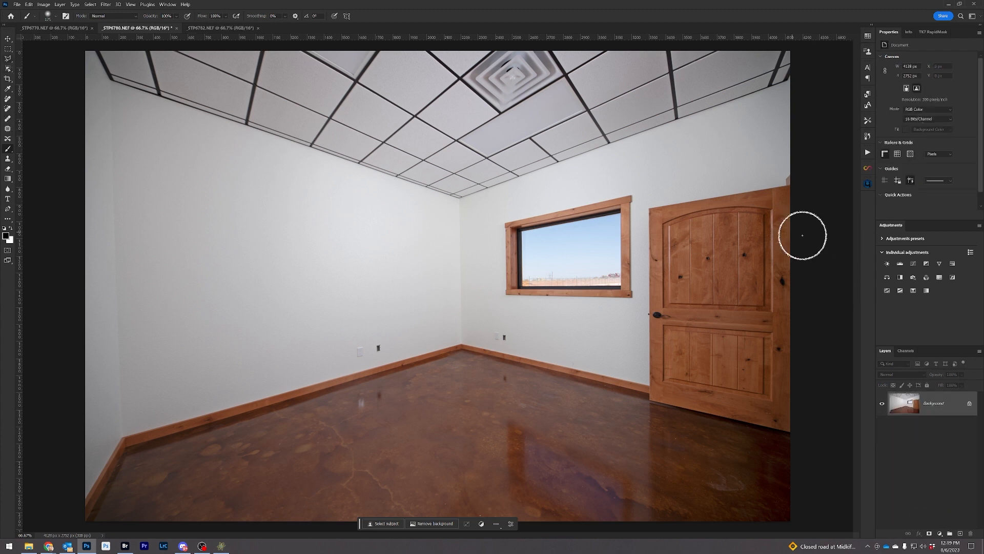
Step: Try desaturating the ceiling's magenta cast and the wall colour with a targeted Hue/Saturation adjustment, and delete that adjustment layer
click(953, 264)
click(884, 68)
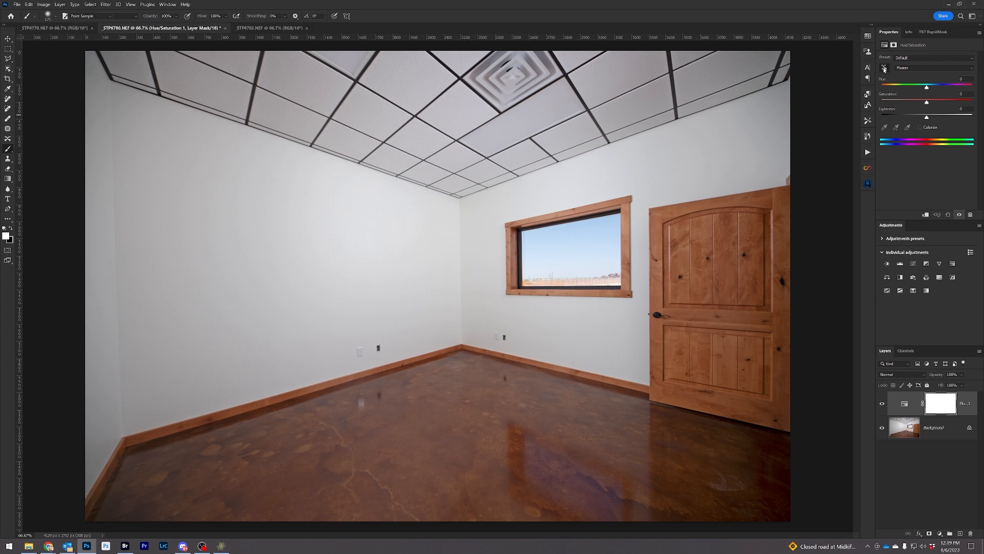
drag(674, 108, 601, 123)
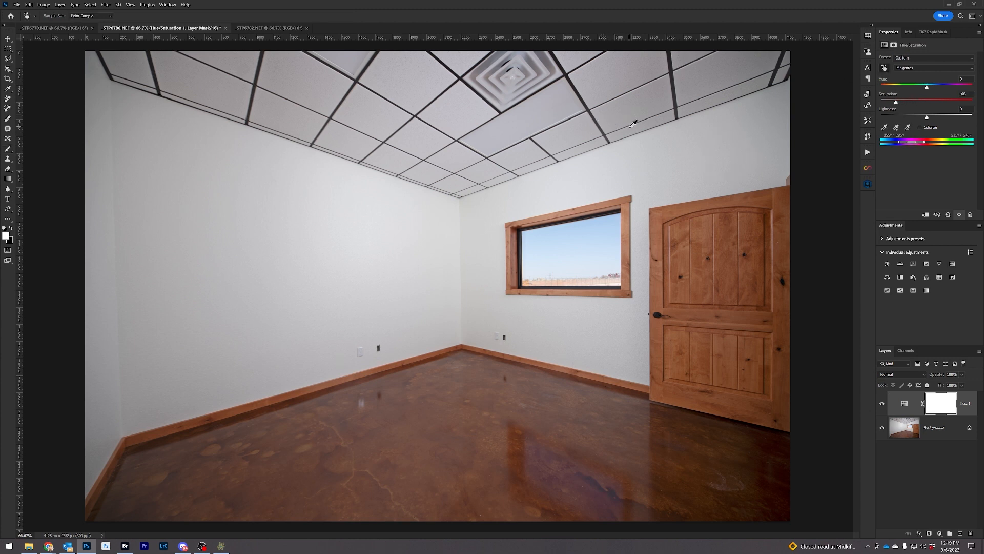
mouse_move(149, 153)
mouse_down()
mouse_move(136, 156)
mouse_move(154, 162)
mouse_move(160, 152)
mouse_up()
key(Delete)
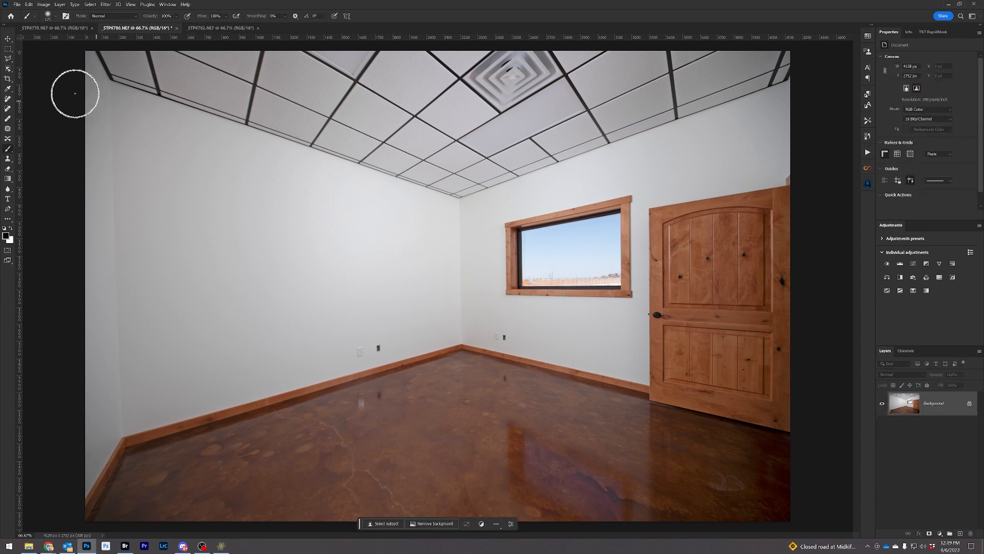
Step: Select the walls and ceiling with the Polygonal Lasso, following the door edge and baseboards and closing around the canvas edges
click(7, 57)
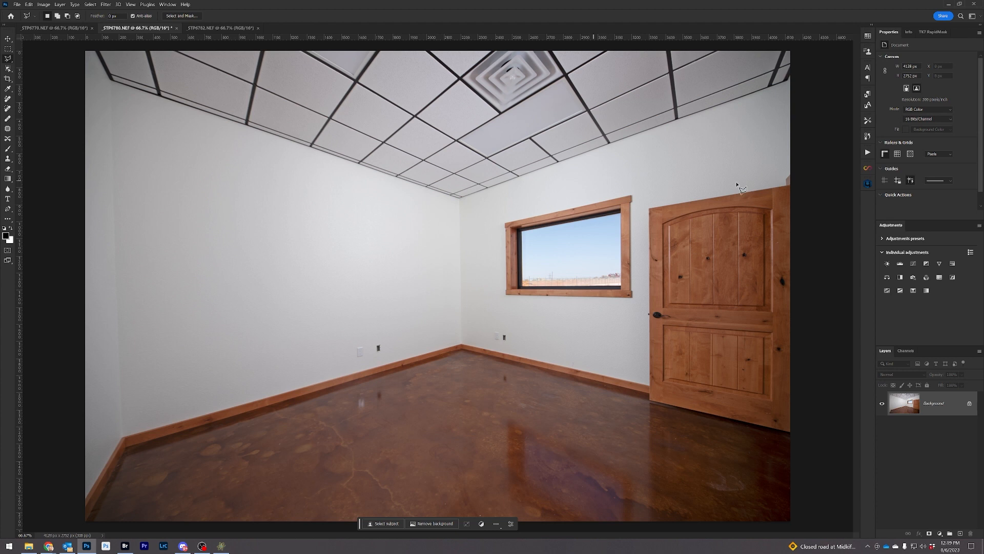
click(791, 175)
click(787, 179)
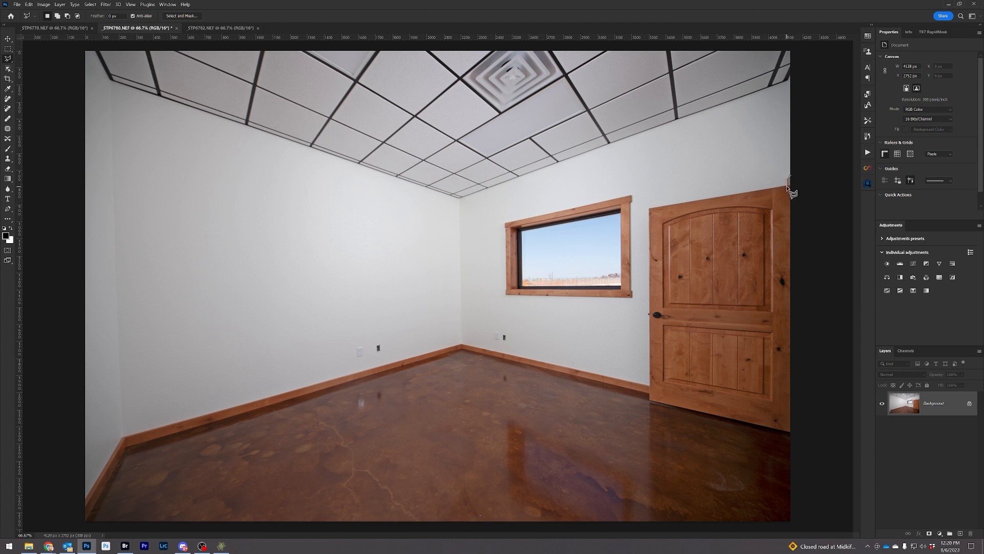
click(649, 208)
click(649, 386)
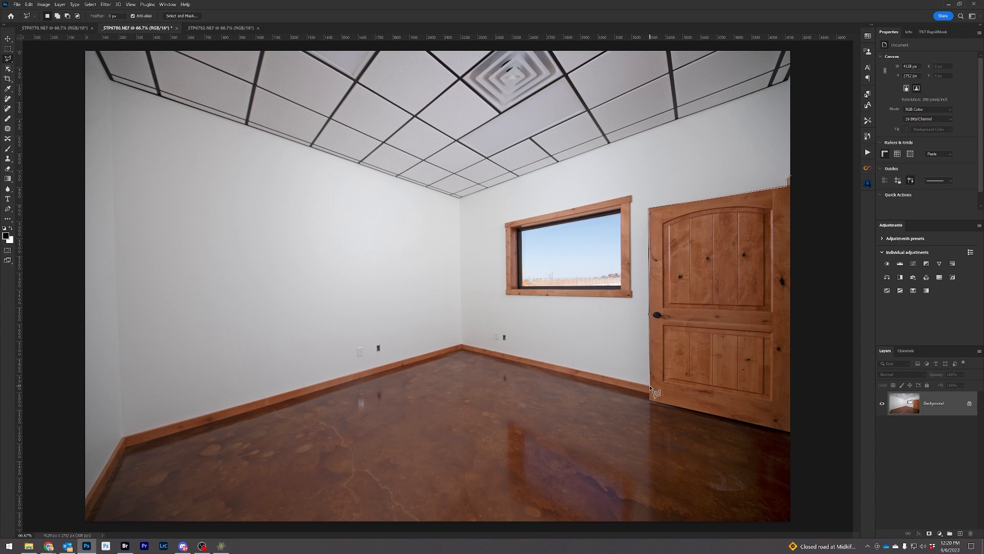
click(461, 345)
click(123, 436)
click(77, 511)
click(78, 41)
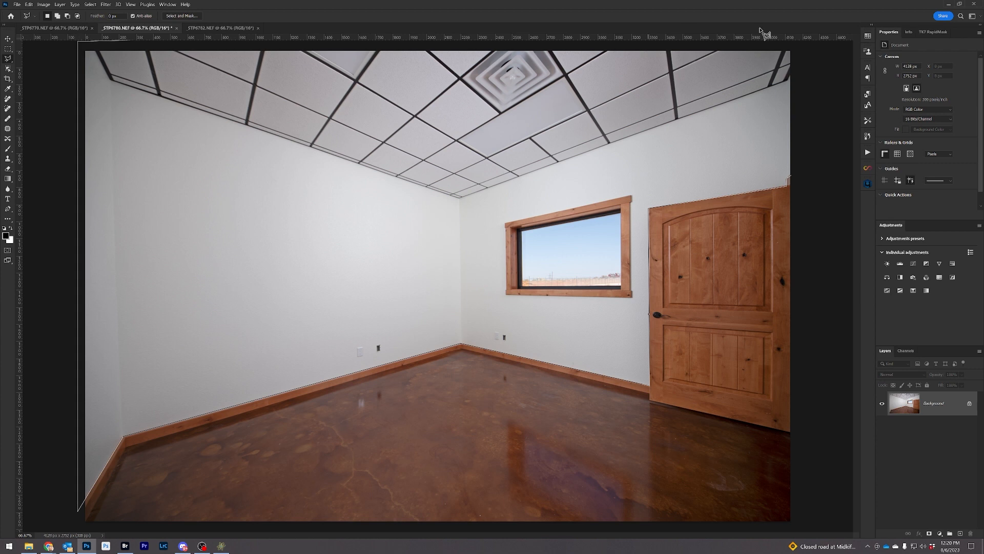
click(794, 48)
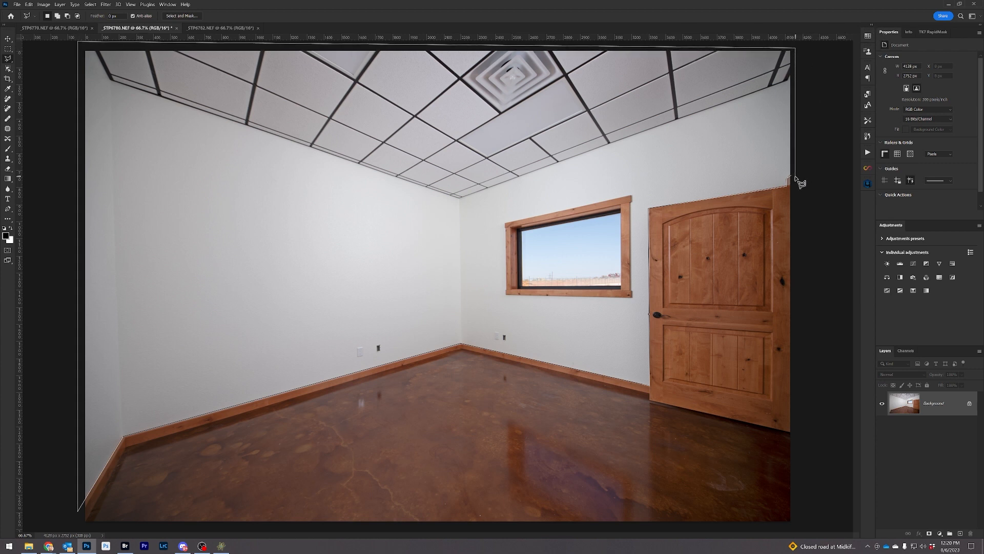
click(795, 179)
Step: Subtract the window and its wooden frame from the wall and ceiling selection, tracing the frame's four outer corners
alt+click(630, 197)
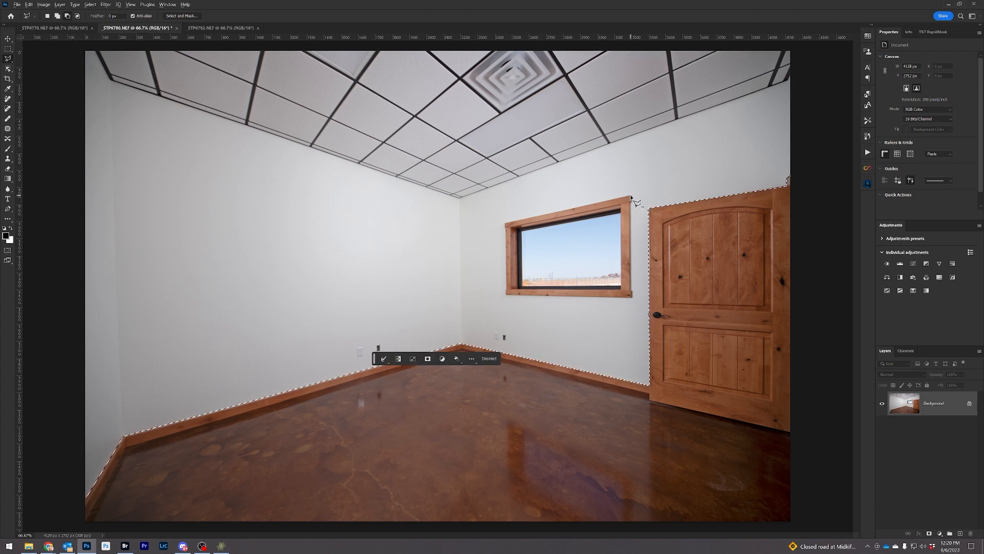
click(631, 295)
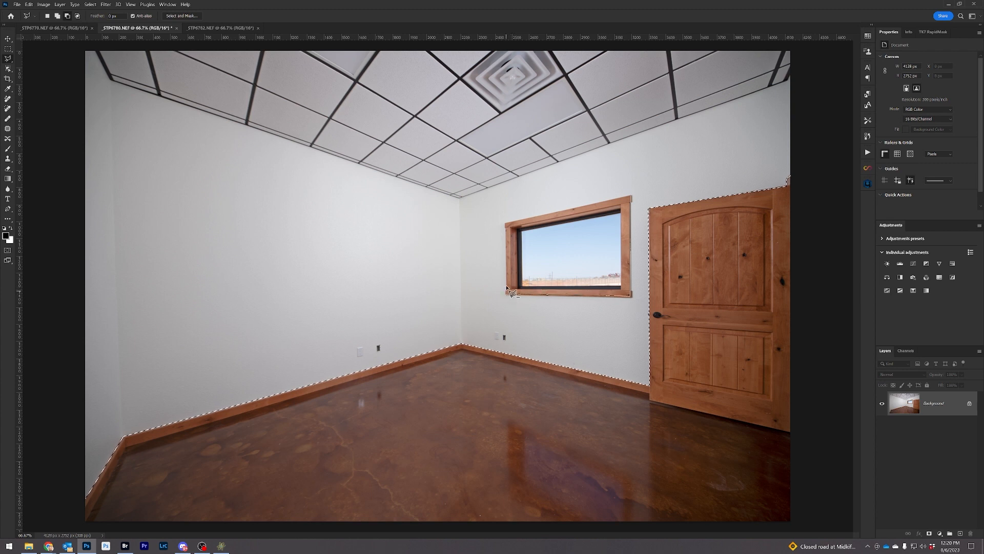
click(507, 294)
click(506, 224)
click(631, 197)
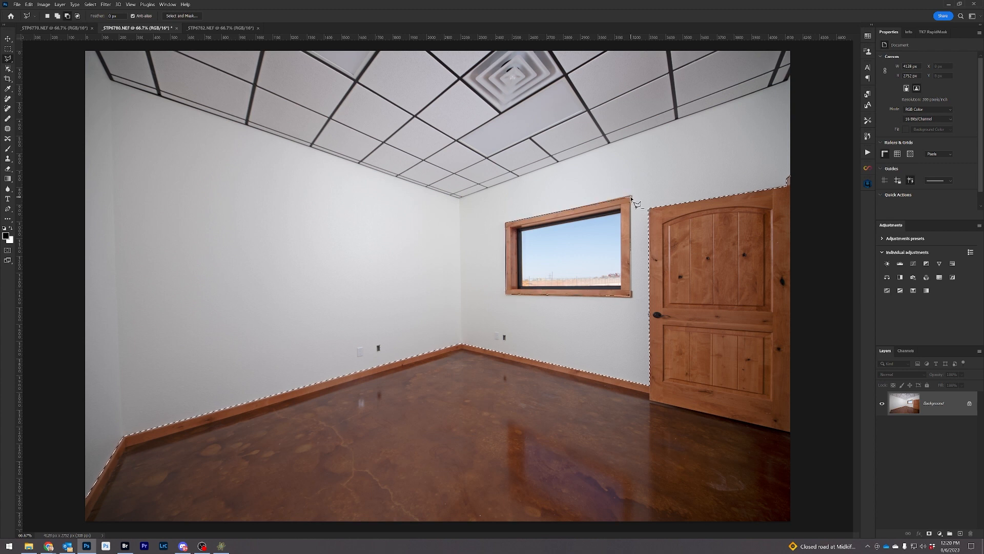
Step: Add a Hue/Saturation adjustment to the selection with saturation about -88 and slightly raised lightness, and compare before and after
click(953, 264)
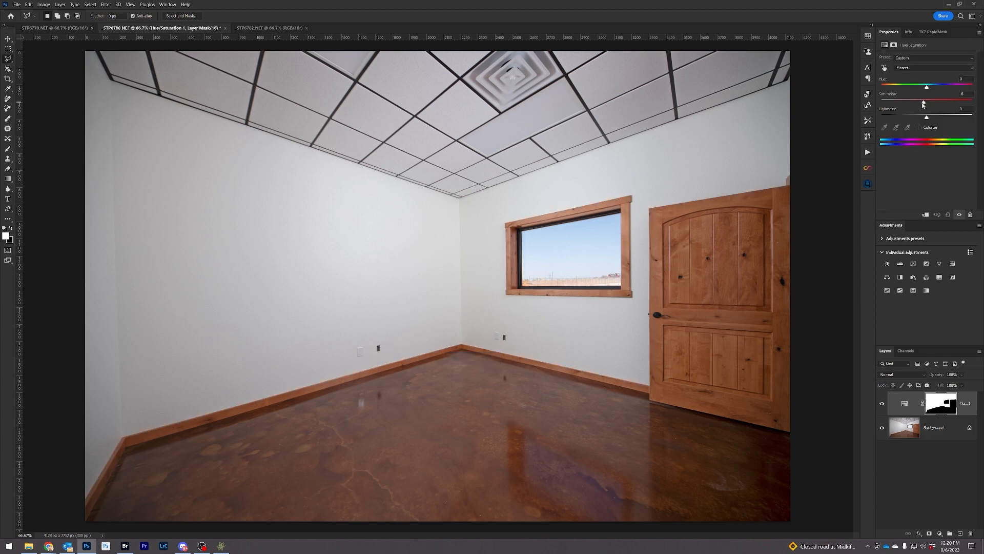
drag(891, 106, 932, 118)
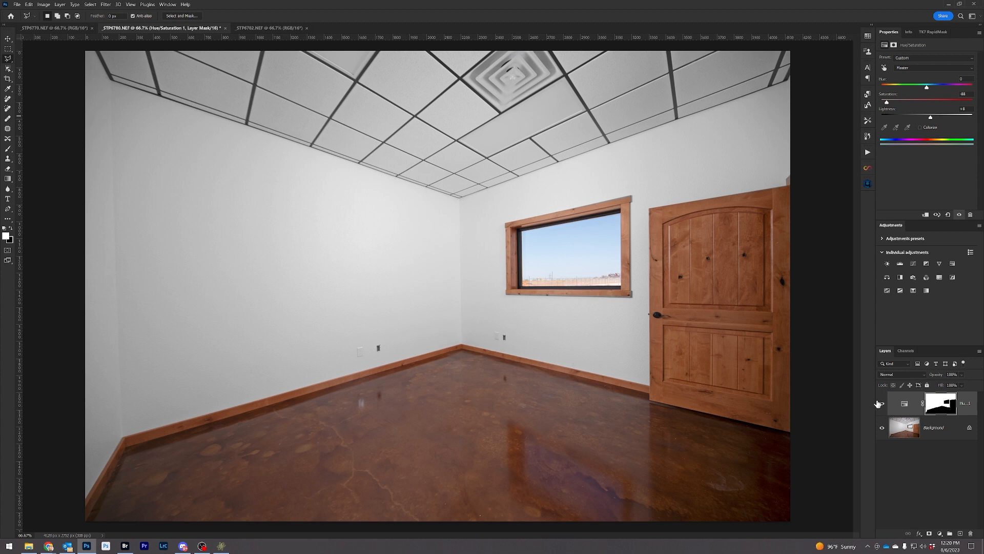
click(881, 404)
click(881, 403)
click(882, 404)
click(882, 403)
click(881, 403)
click(881, 403)
Step: Flatten the image, inspect the window frame's upper-right corner up close, and undo the flattening
click(943, 435)
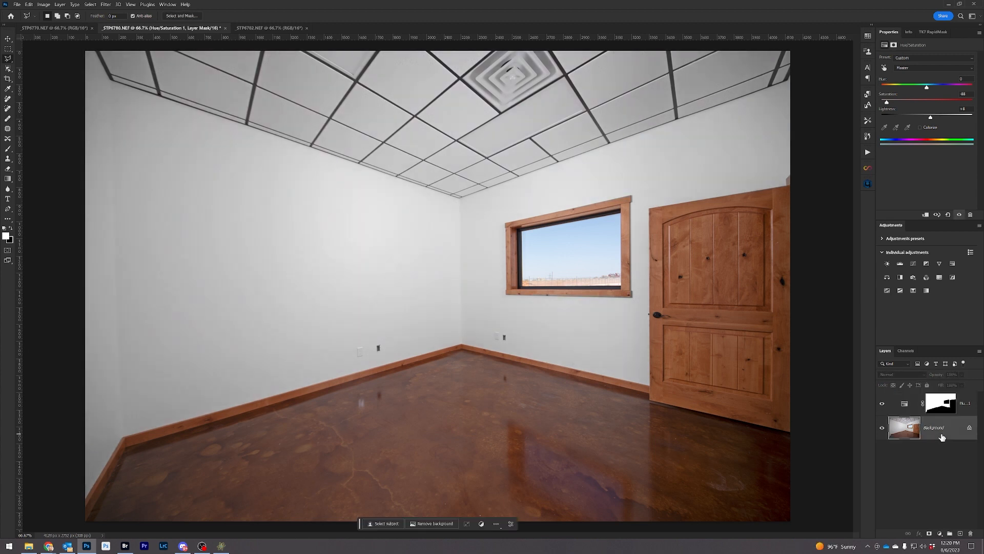
right_click(943, 435)
click(949, 519)
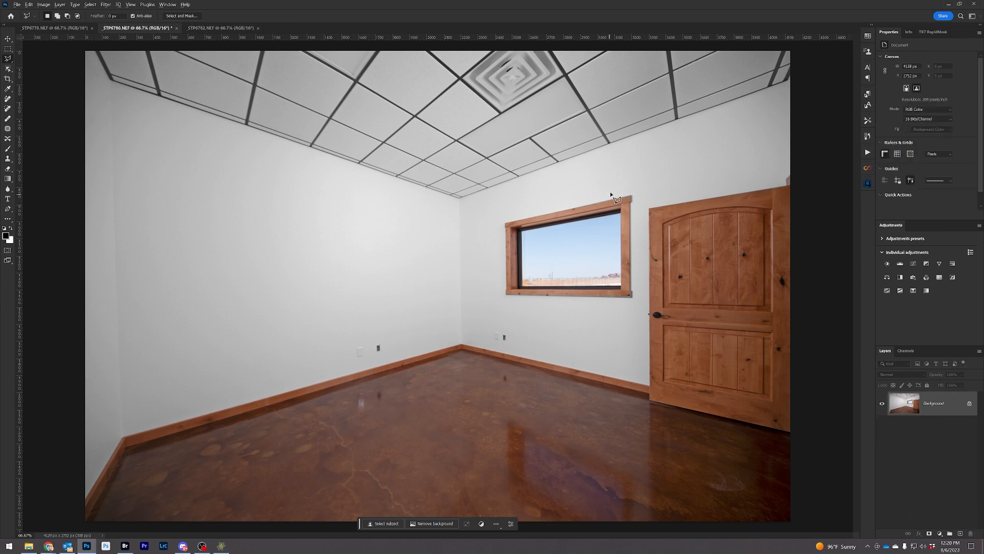
scroll(610, 191, up, 7)
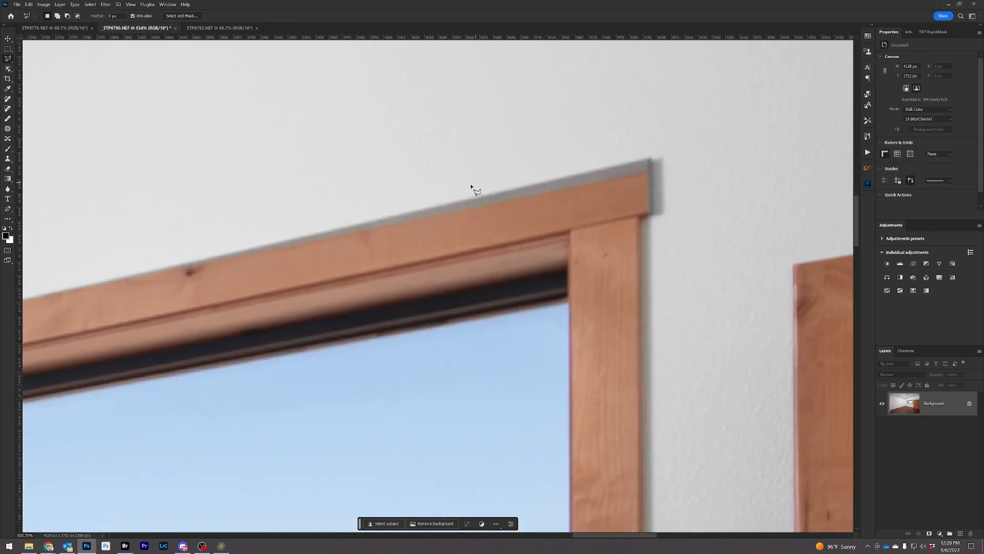
key(ctrl+z)
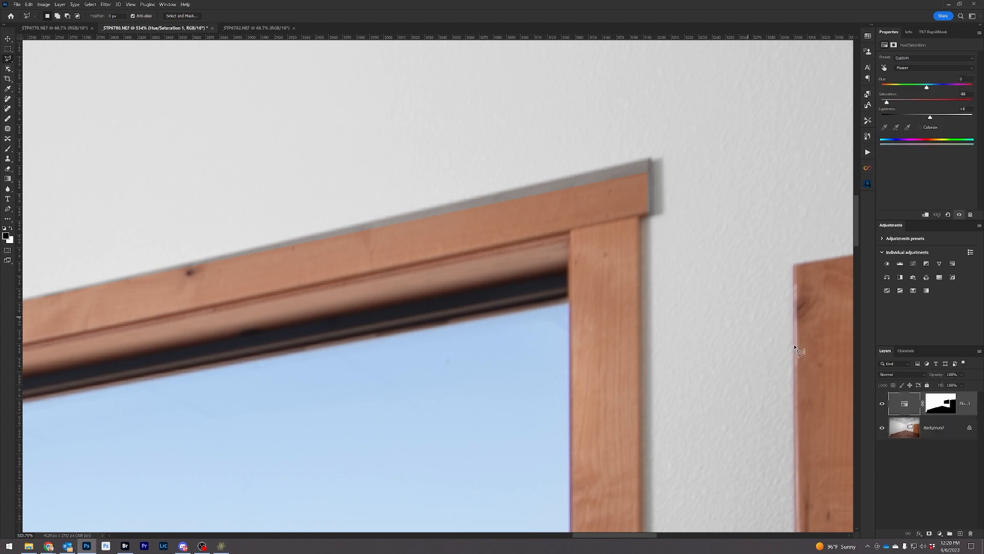
Step: Paint black with a small brush on the Hue/Saturation mask along the window frame's upper edge to restore its wood colour
key(ctrl+backslash)
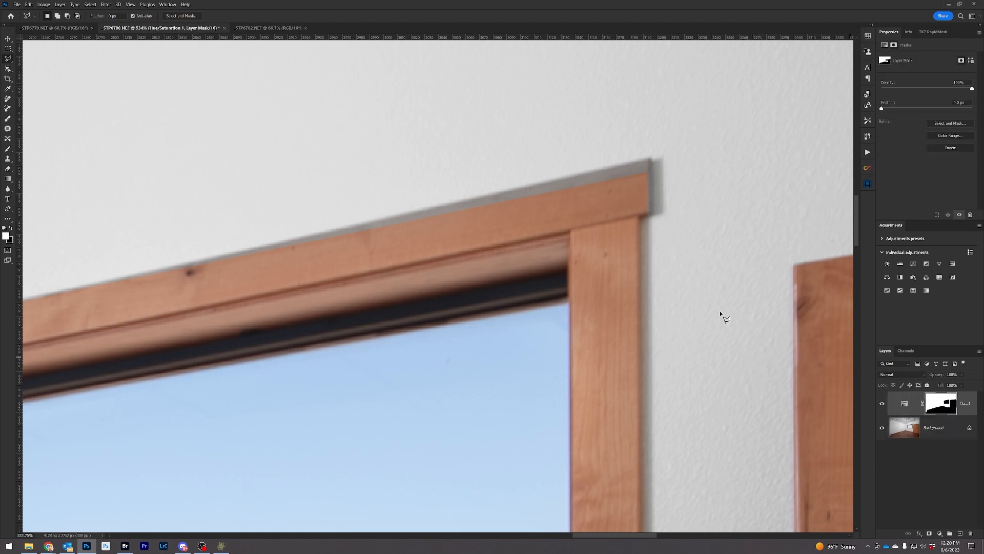
click(9, 149)
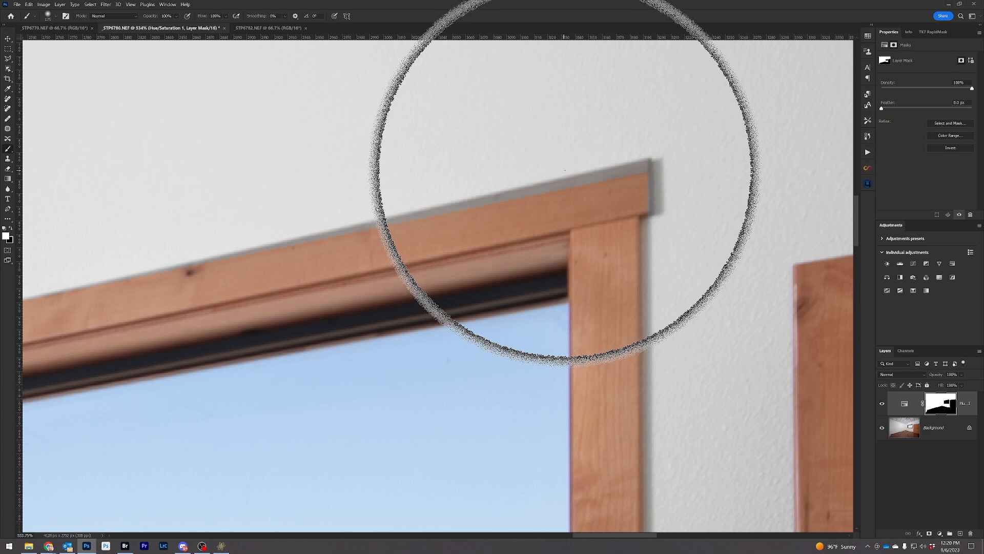
key(bracketleft)
key(bracketleft)
key(bracketleft)
key(bracketleft)
key(bracketleft)
key(bracketleft)
key(bracketleft)
key(bracketleft)
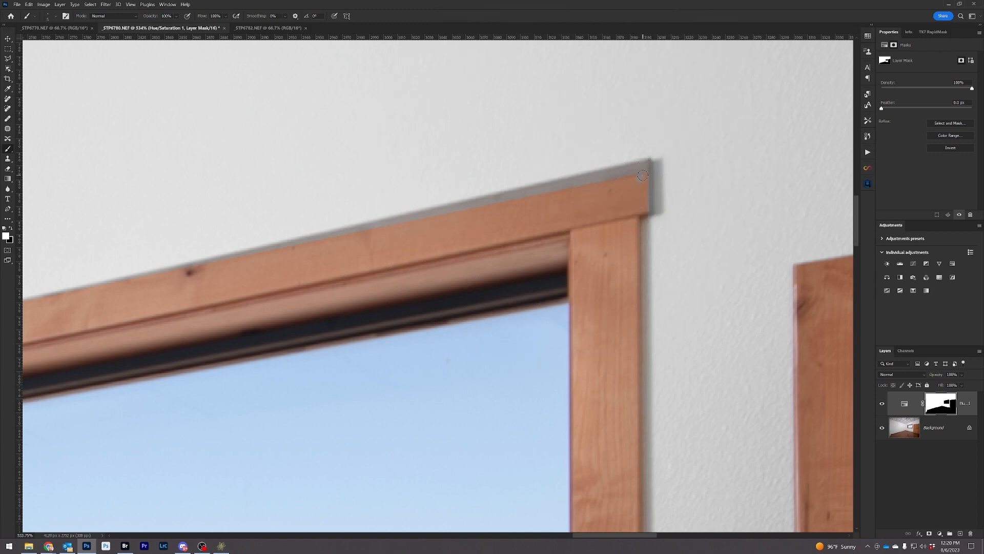
key(x)
mouse_move(641, 179)
mouse_down()
mouse_move(645, 165)
mouse_move(617, 171)
mouse_move(643, 165)
mouse_up()
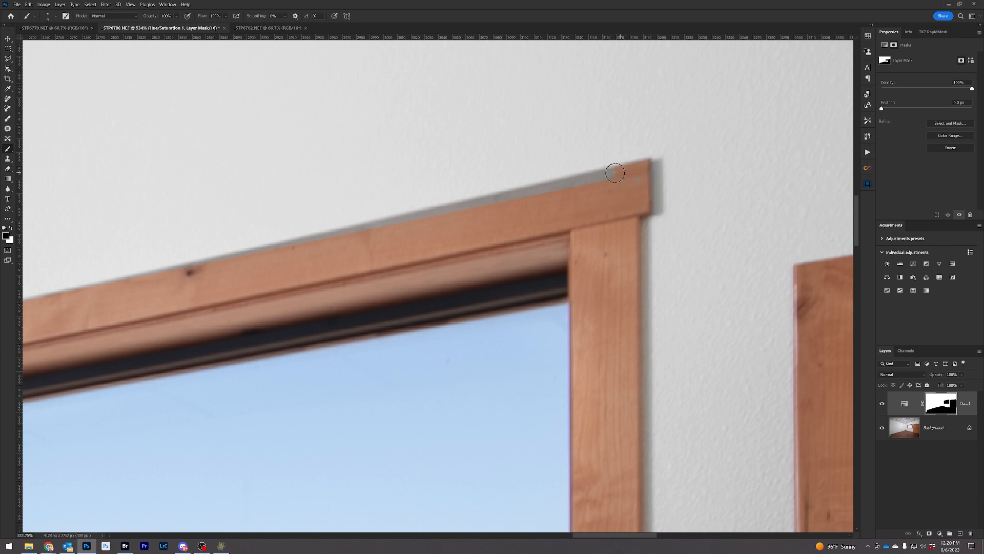
shift+click(115, 285)
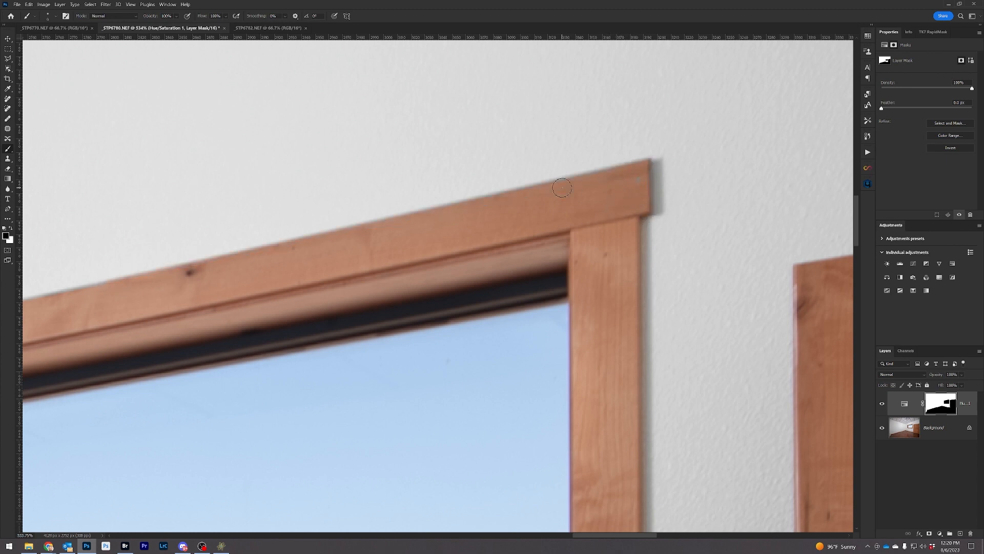
Step: Check the whole room image, then close the colour-corrected document and continue with the _STP6770.NEF image
key(ctrl+0)
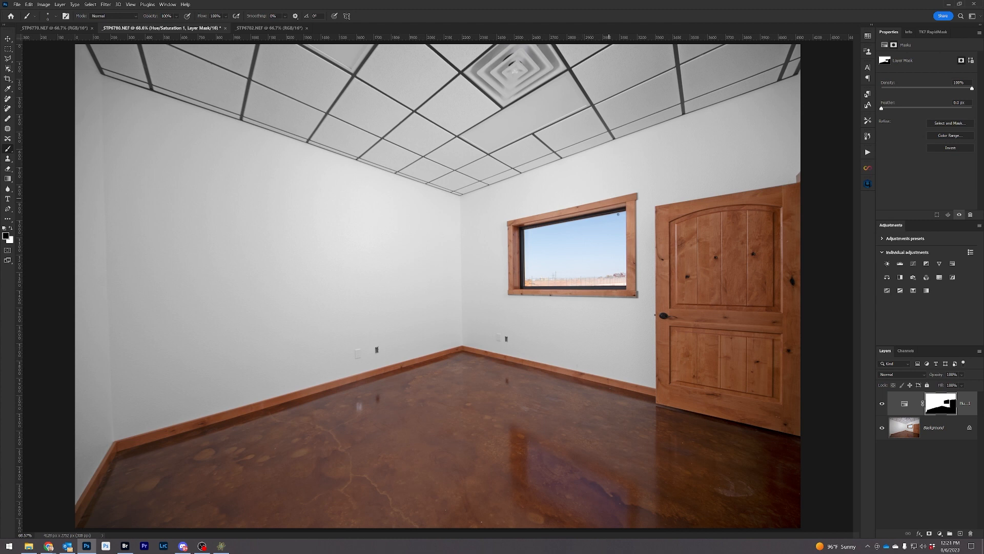
click(226, 28)
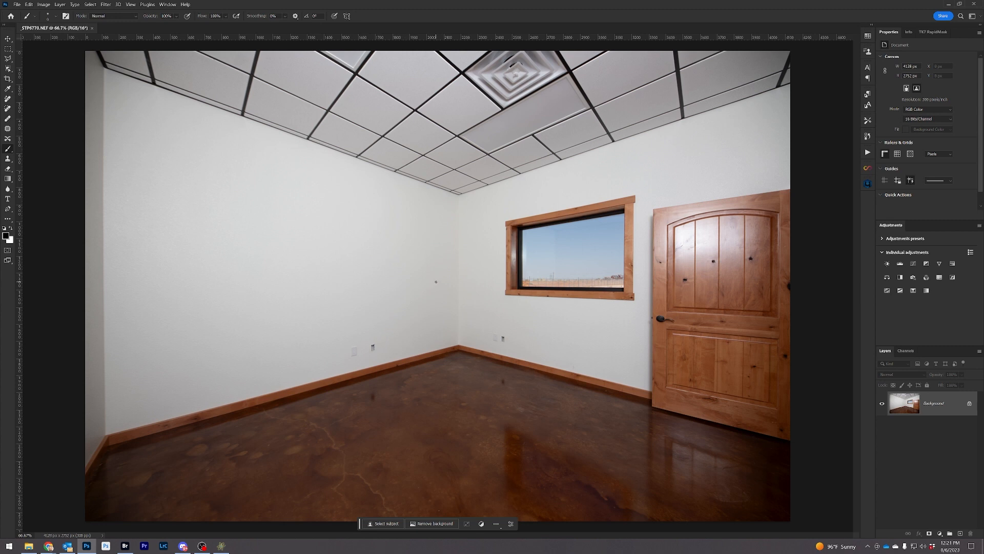
Step: Duplicate the Background layer and apply Shadows/Highlights to the copy with a shadows amount of 35%
click(45, 4)
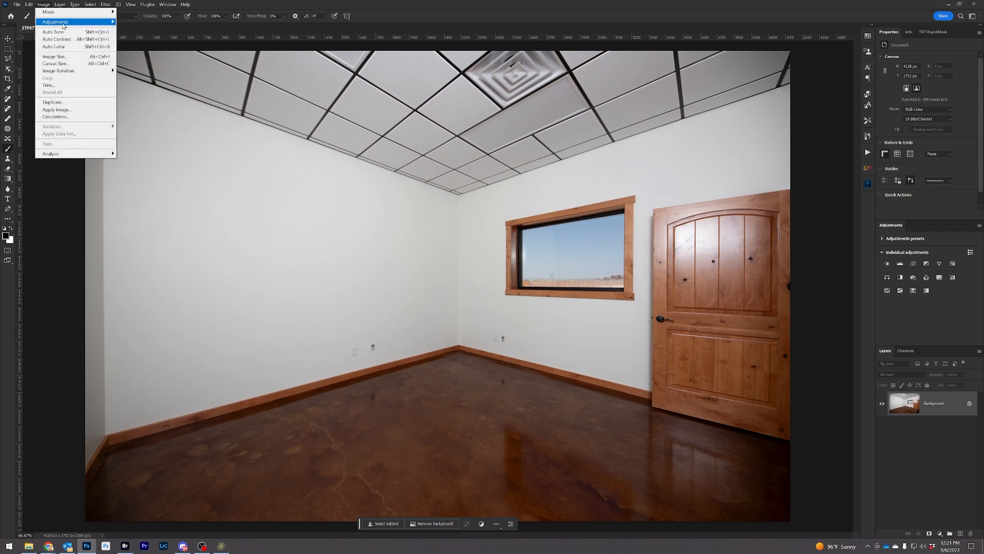
mouse_move(76, 22)
key(Escape)
key(Escape)
key(ctrl+j)
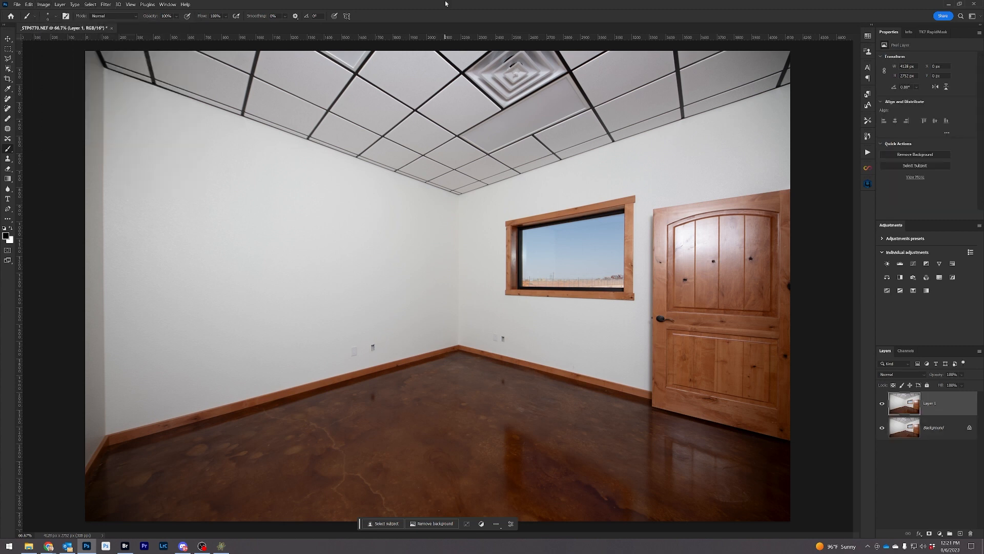
click(44, 4)
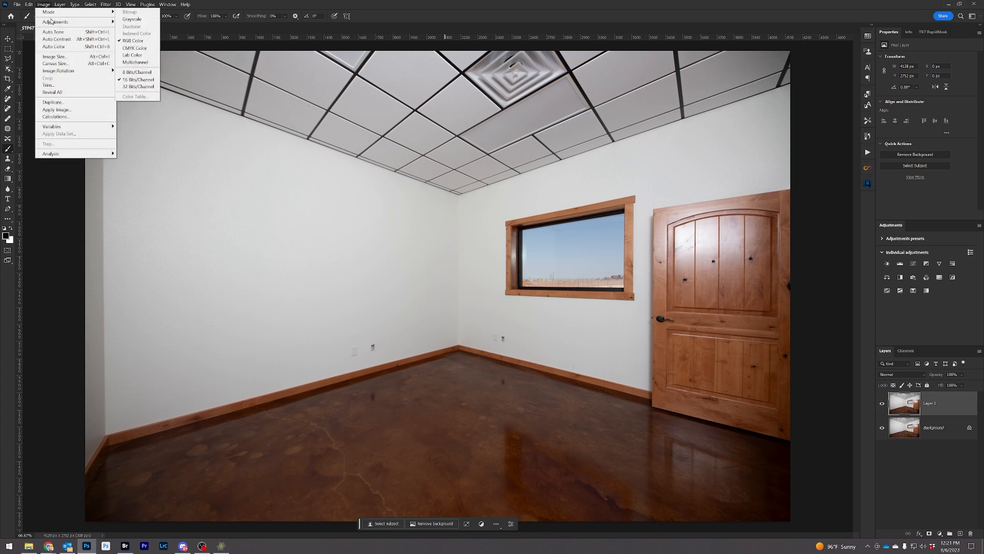
mouse_move(108, 22)
click(165, 145)
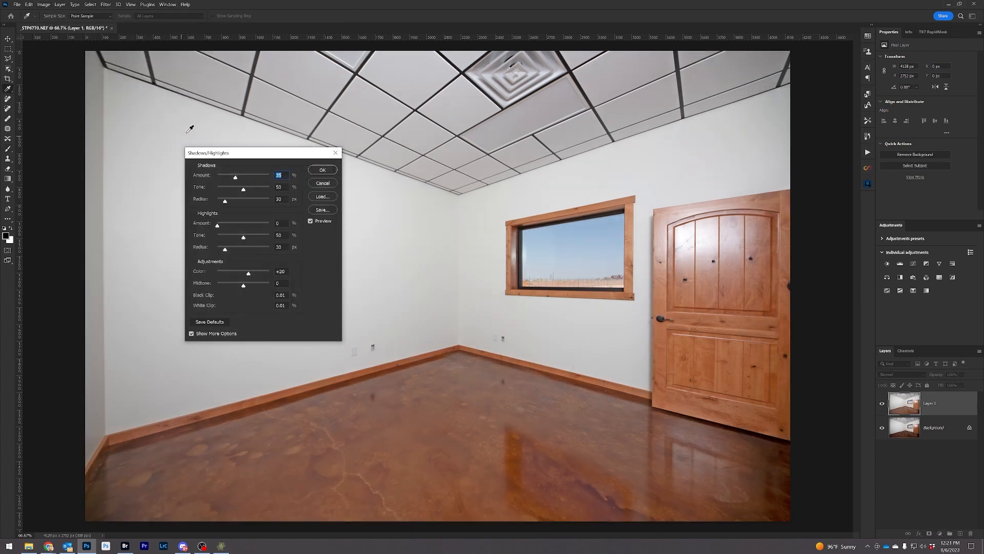
click(322, 170)
key(b)
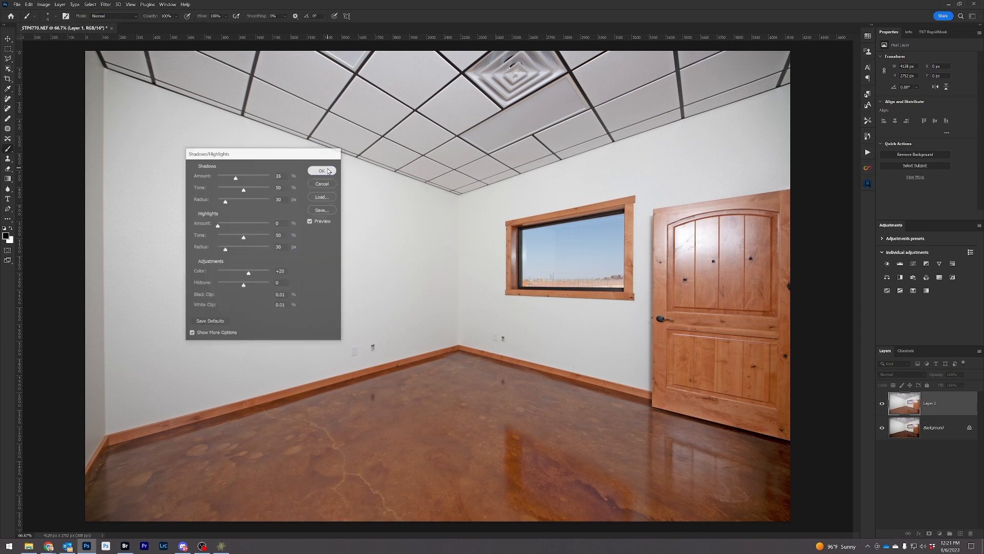
Step: Reduce the brightened layer's opacity to about 63% and flatten the image
click(963, 374)
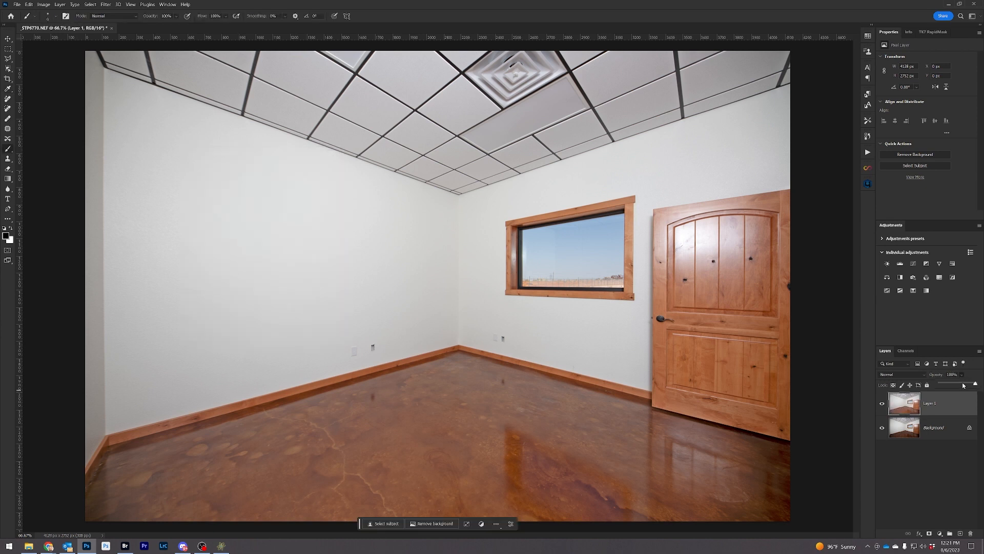
click(963, 385)
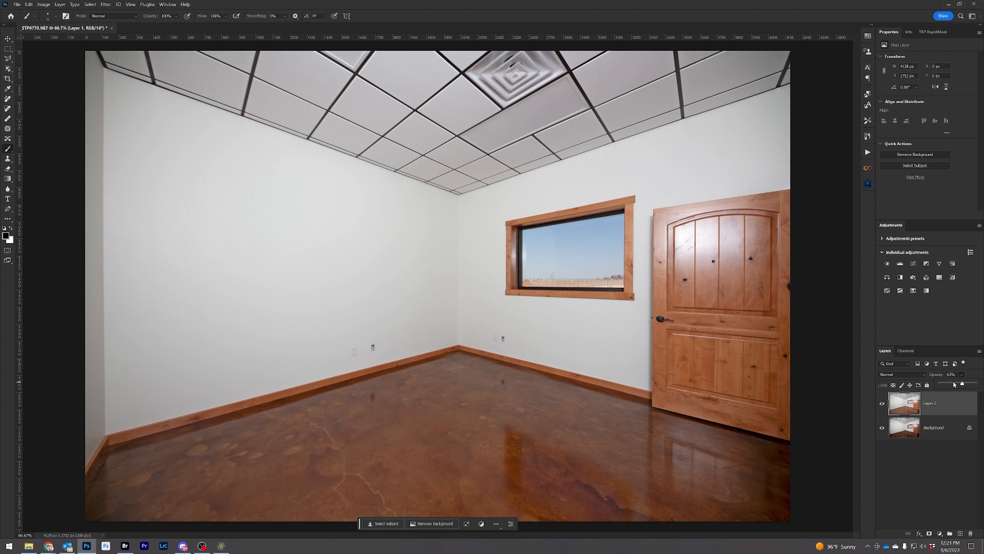
click(931, 430)
right_click(930, 431)
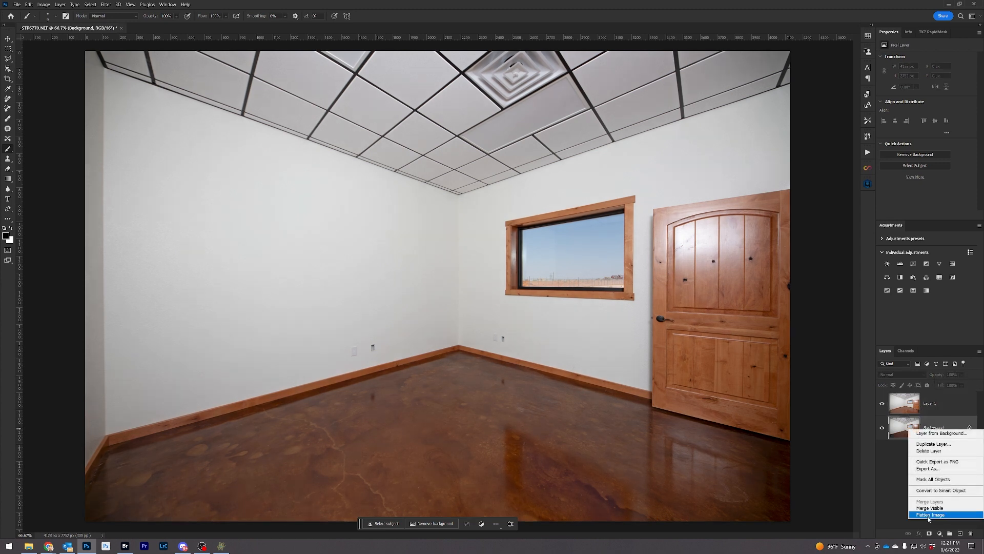
click(930, 515)
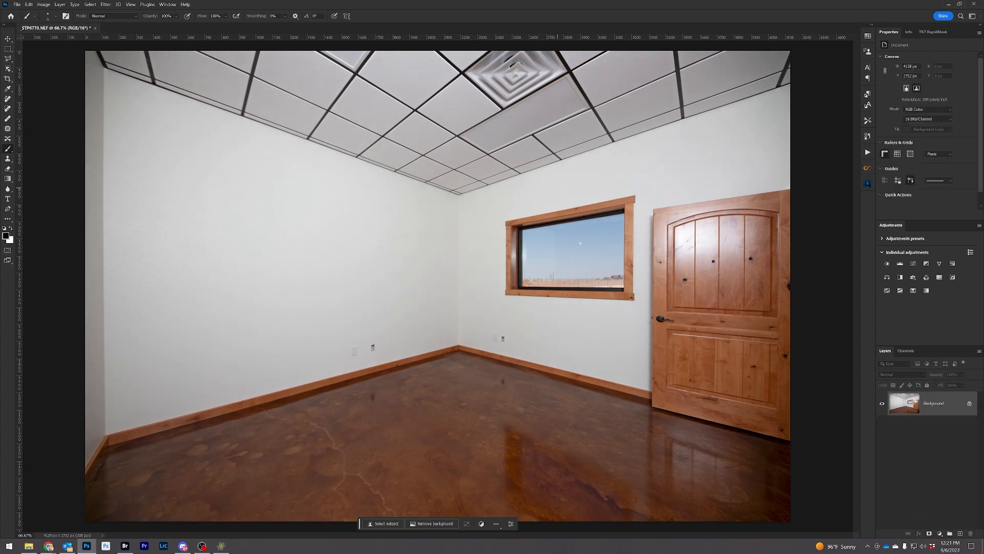
Step: Run the FS Low Median action on the flattened image, accepting the offered Median radius
scroll(723, 248, up, 5)
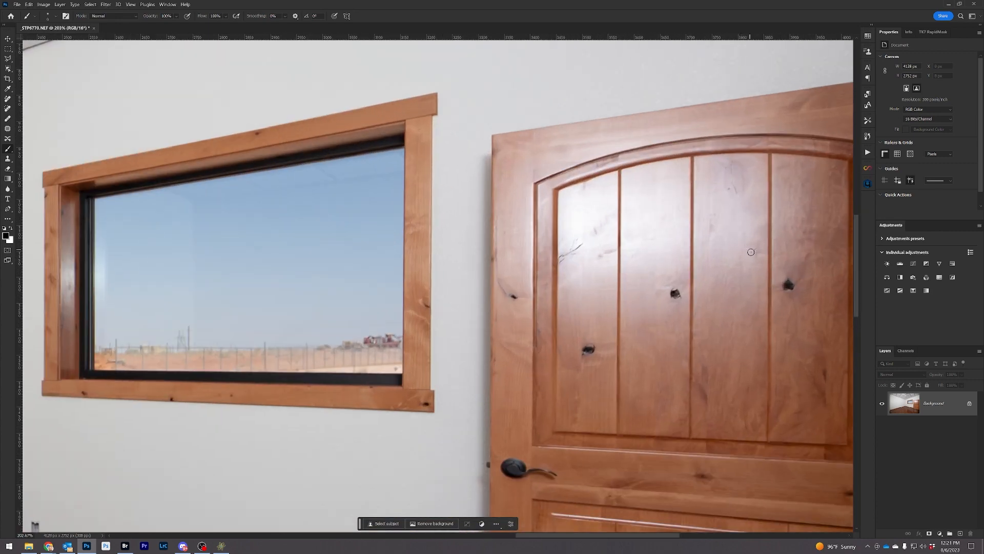
mouse_move(747, 244)
mouse_down()
mouse_move(583, 213)
mouse_move(591, 222)
mouse_up()
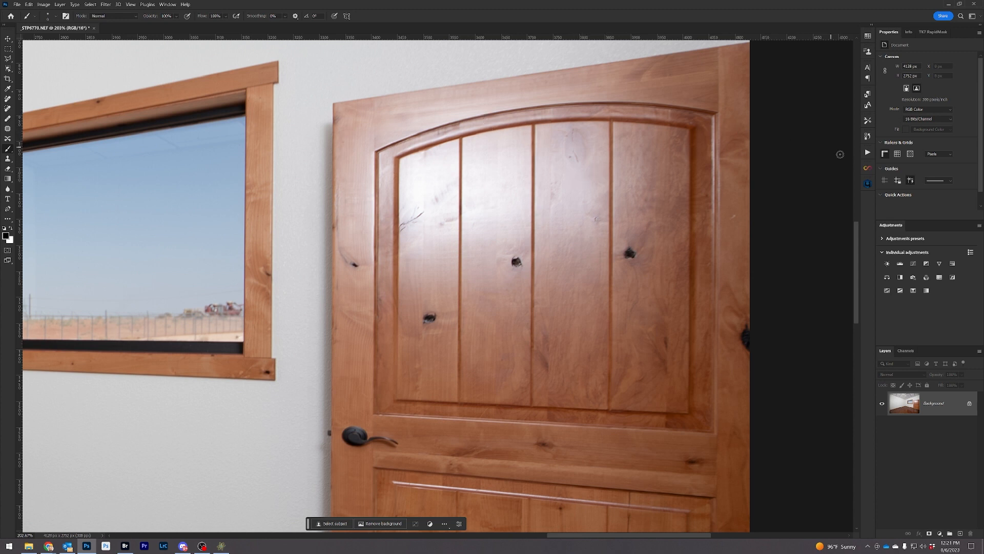
click(867, 153)
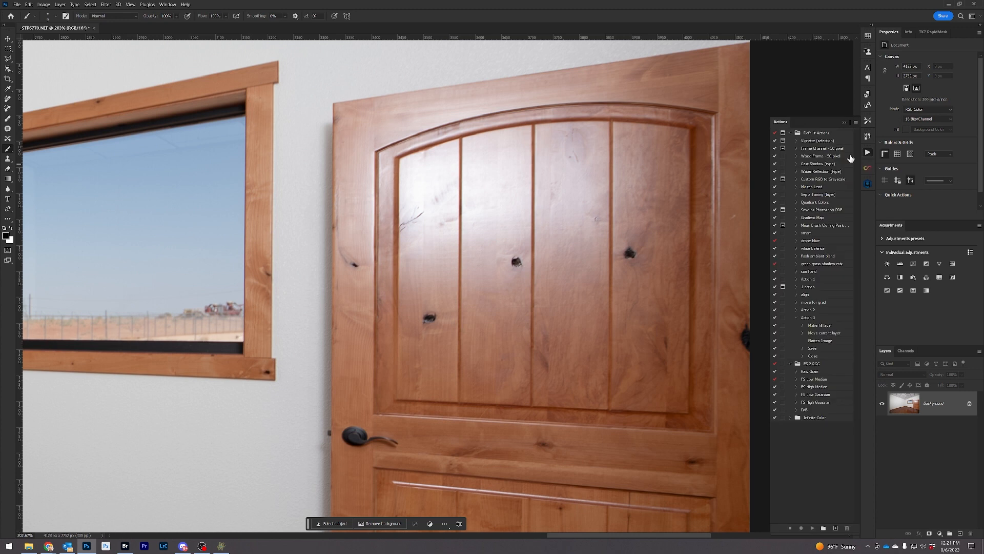
click(815, 379)
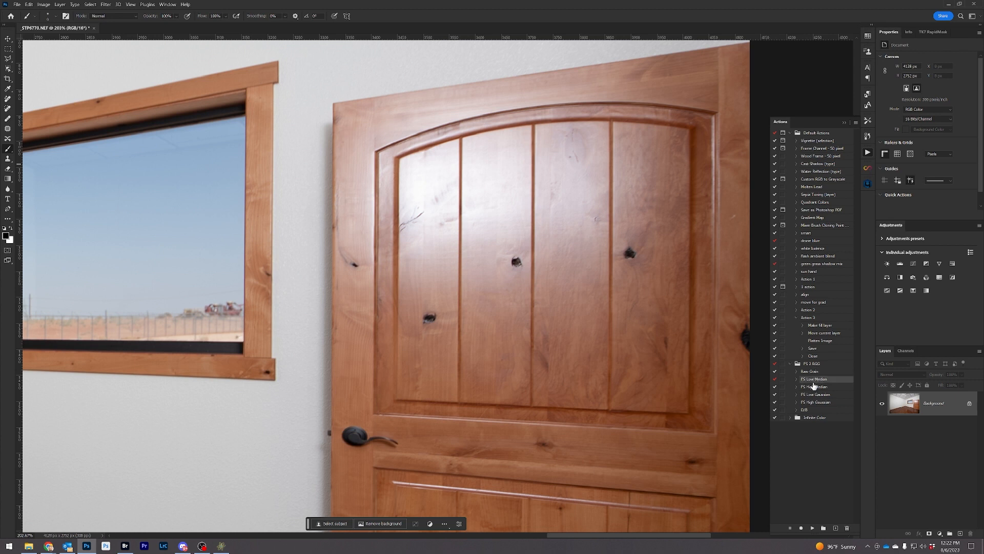
click(813, 527)
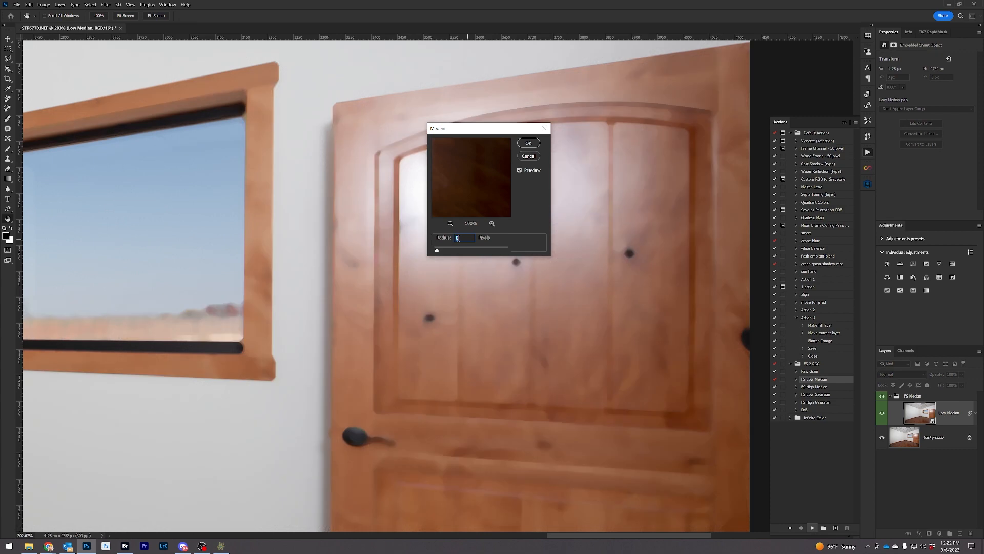
click(533, 144)
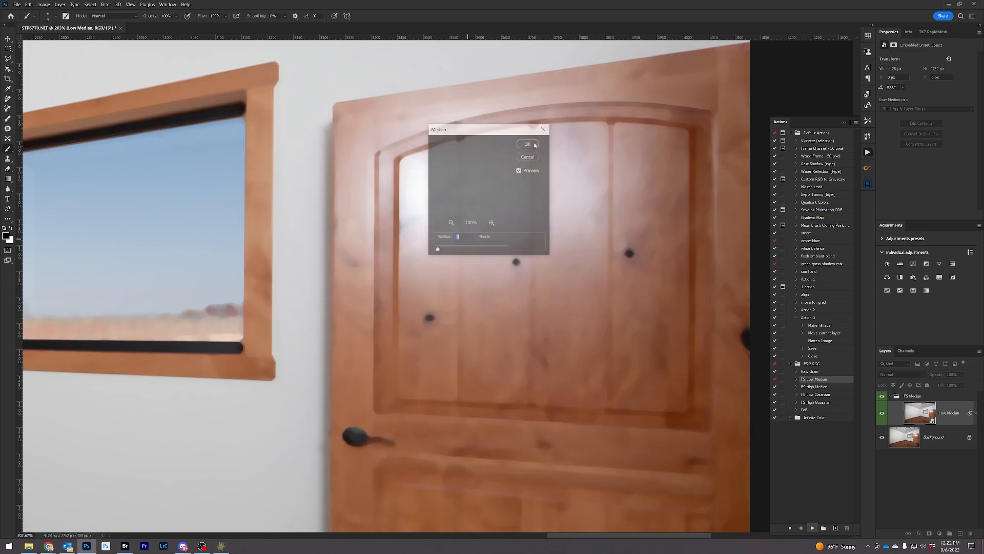
click(534, 144)
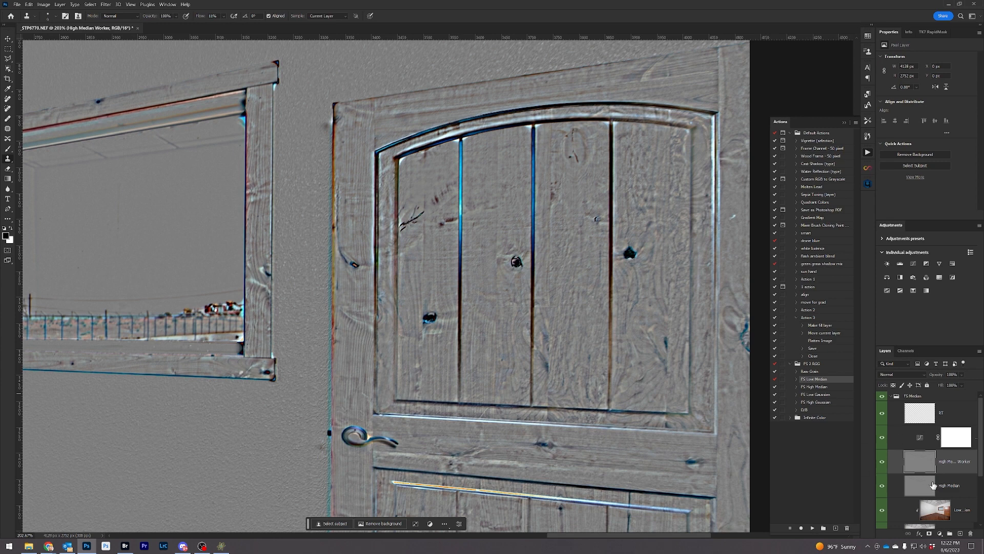
Step: Clip the High Median Worker layer to High Median, hide the adjustment layer above it, and make the clipped Low Median layer active
drag(933, 485, 924, 472)
alt+click(925, 472)
click(882, 439)
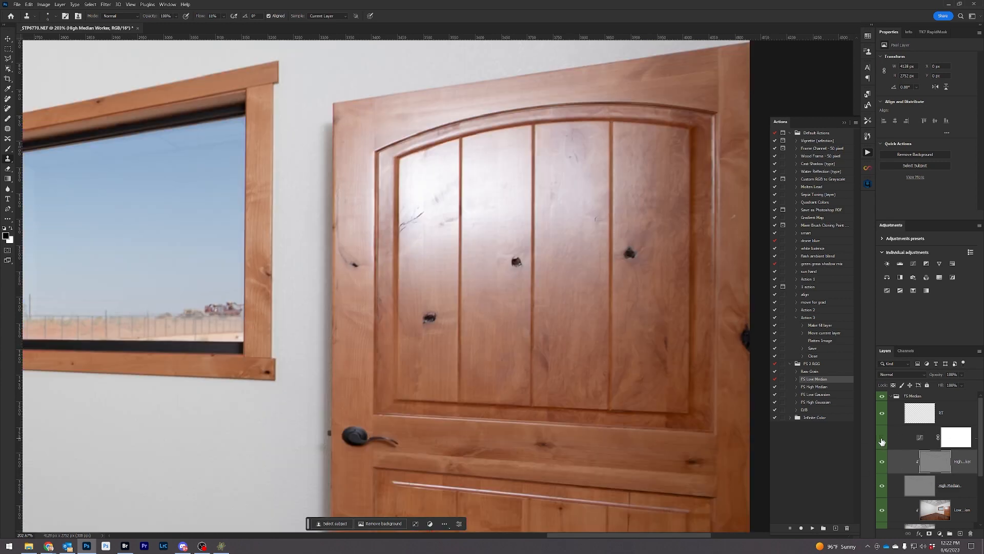
drag(981, 439, 980, 453)
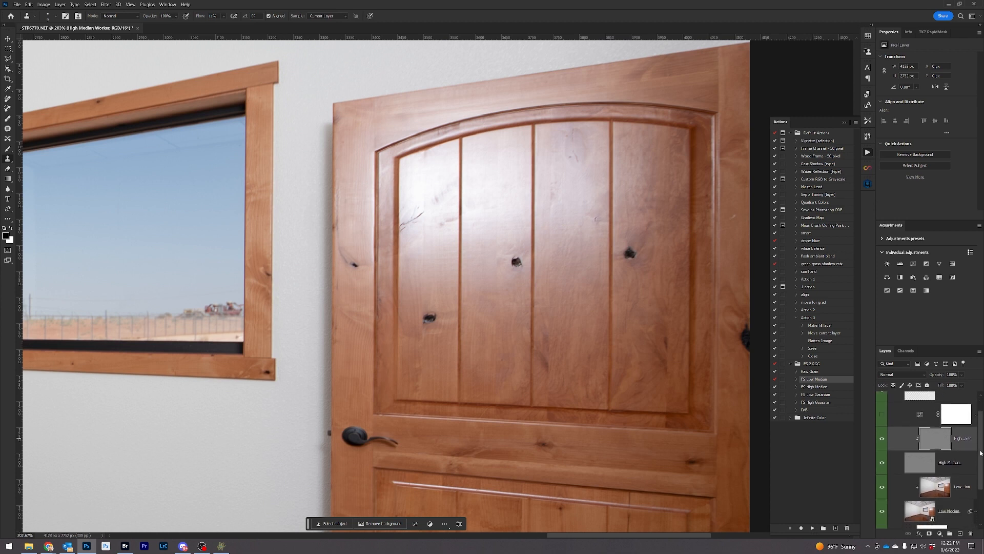
click(940, 489)
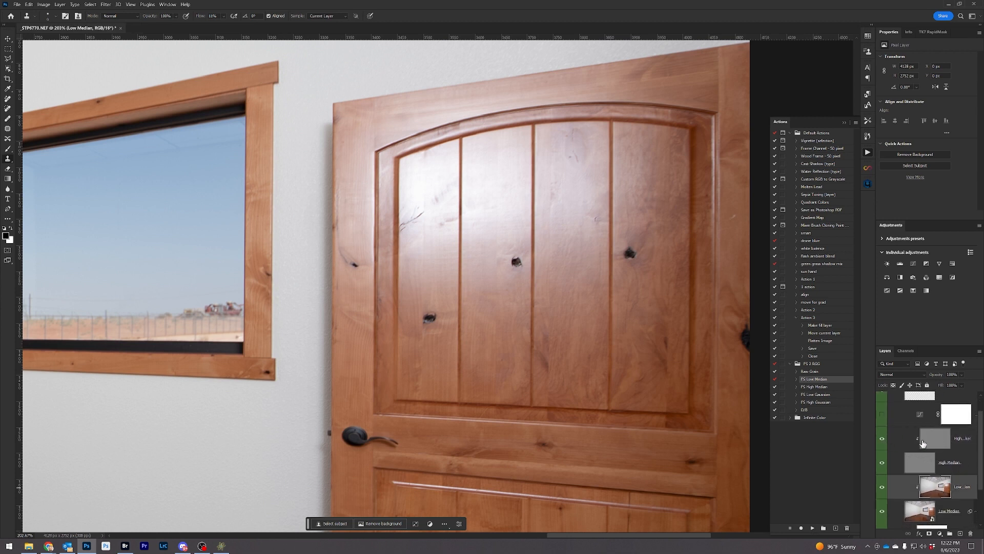
Step: Try to paint sampled wood colour over the glare on the window's left inner jamb with a freehand soft brush
key(h)
drag(578, 294, 291, 226)
click(7, 148)
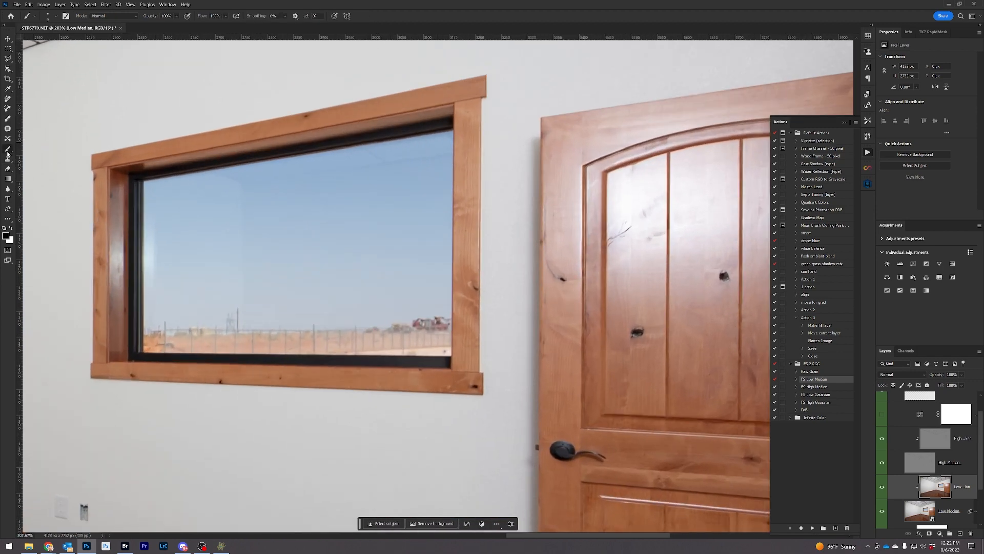
click(40, 149)
key(bracketright)
key(bracketright)
key(bracketright)
key(bracketright)
key(bracketright)
key(bracketright)
key(bracketright)
key(bracketleft)
key(bracketleft)
key(bracketleft)
key(bracketleft)
drag(120, 198, 118, 274)
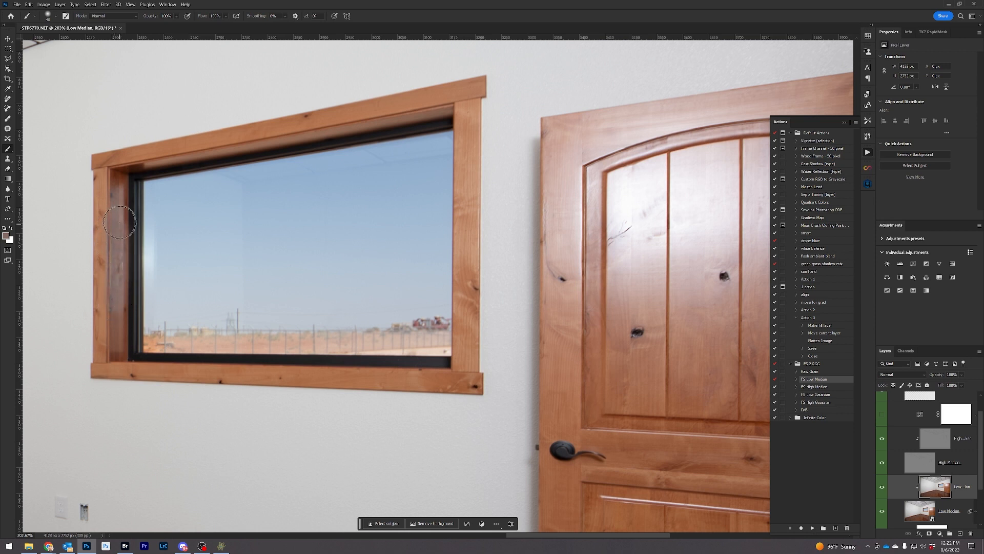
alt+click(121, 181)
drag(125, 180, 114, 345)
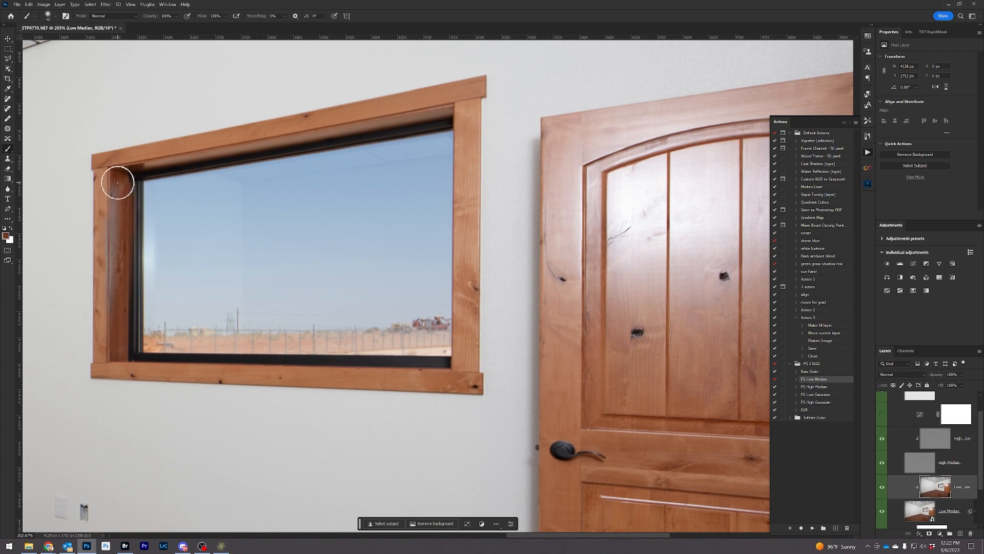
drag(117, 180, 114, 342)
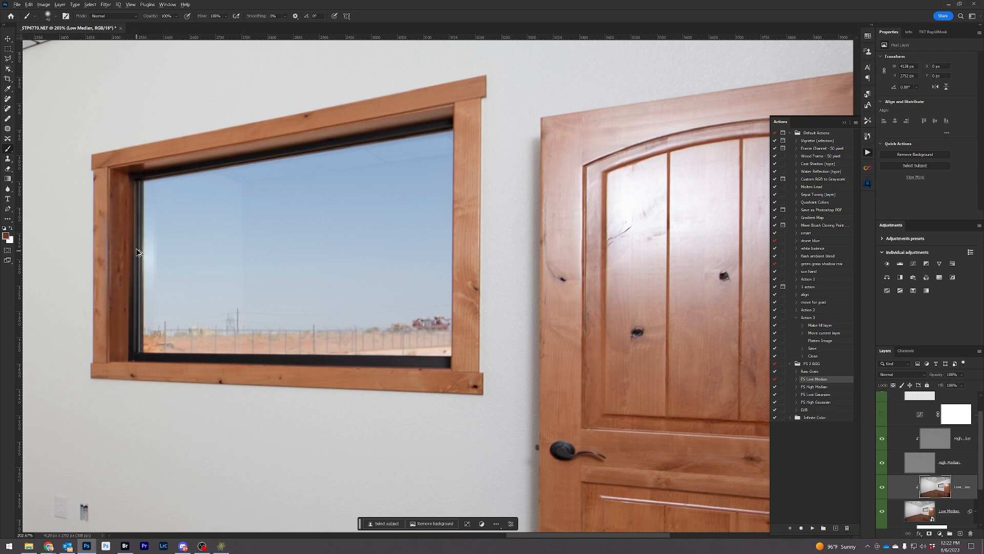
Step: Select the window's left inner wooden jamb with the Polygonal Lasso, tracing its four corners
scroll(137, 251, up, 5)
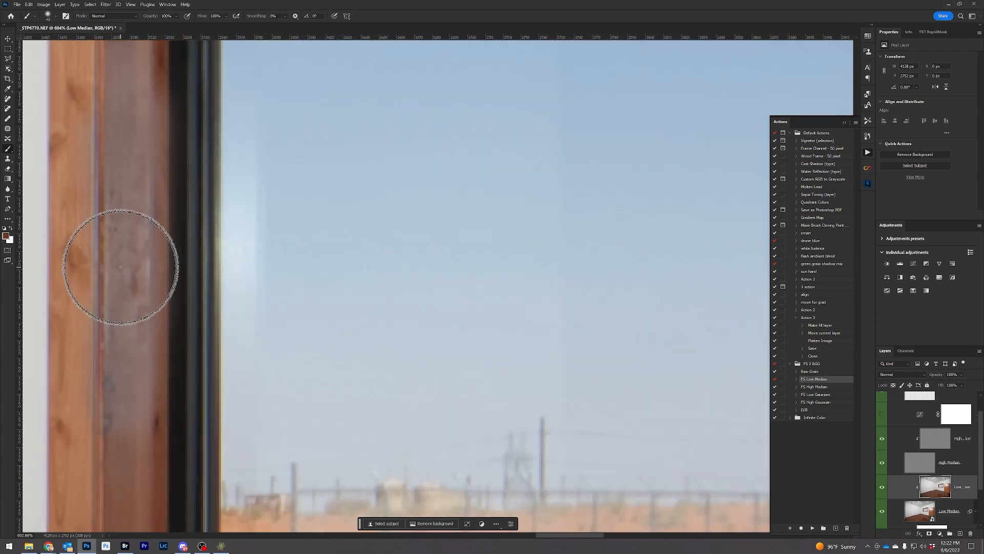
scroll(135, 262, down, 2)
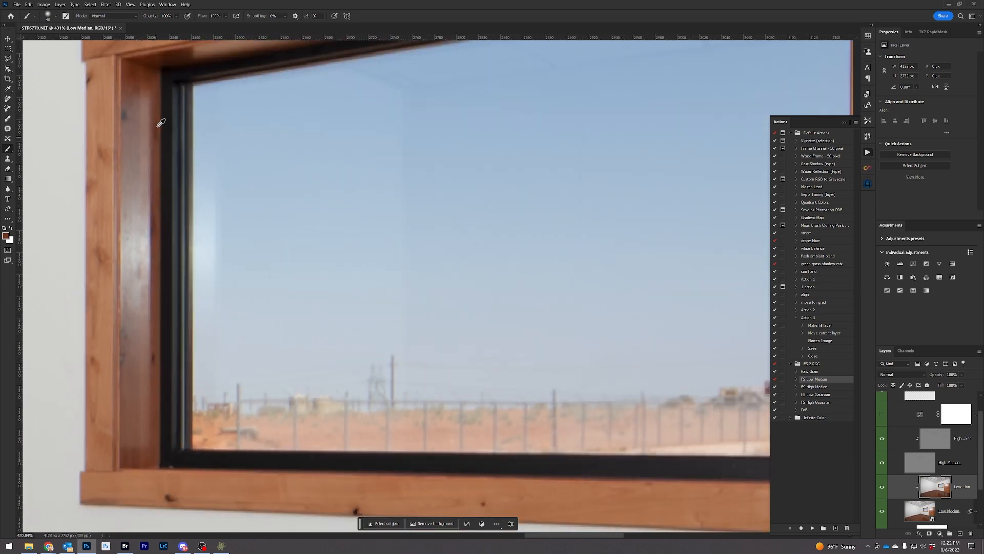
key(l)
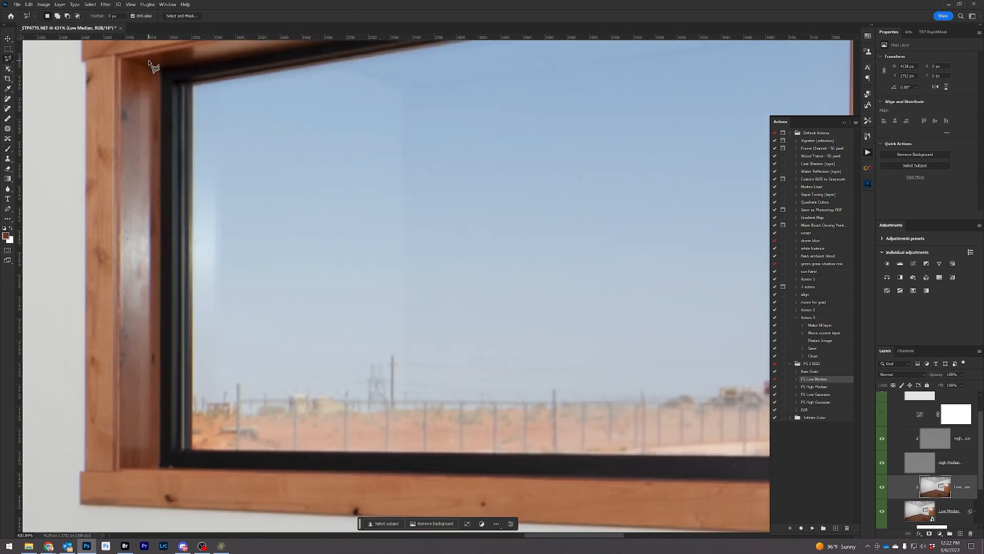
click(162, 71)
click(121, 60)
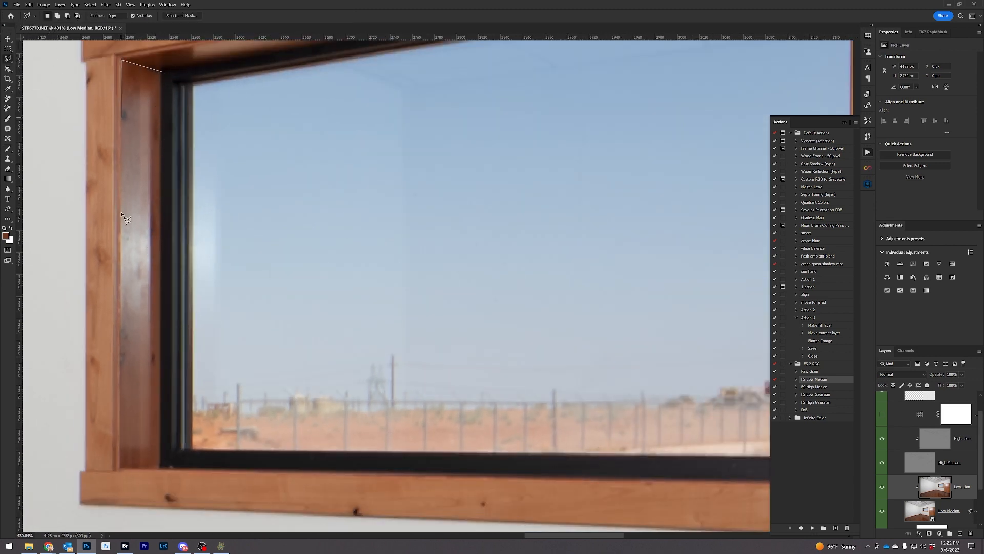
click(119, 469)
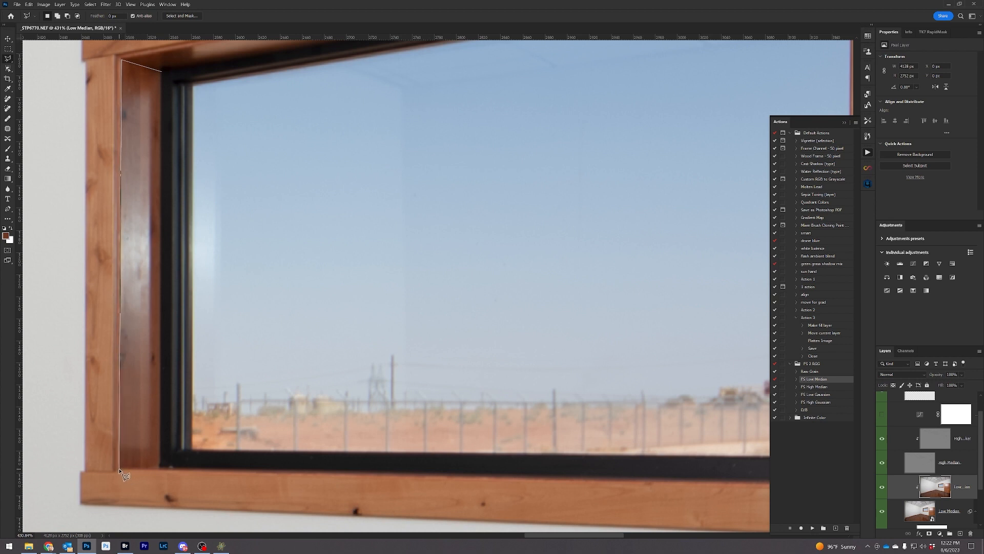
double_click(160, 468)
click(163, 72)
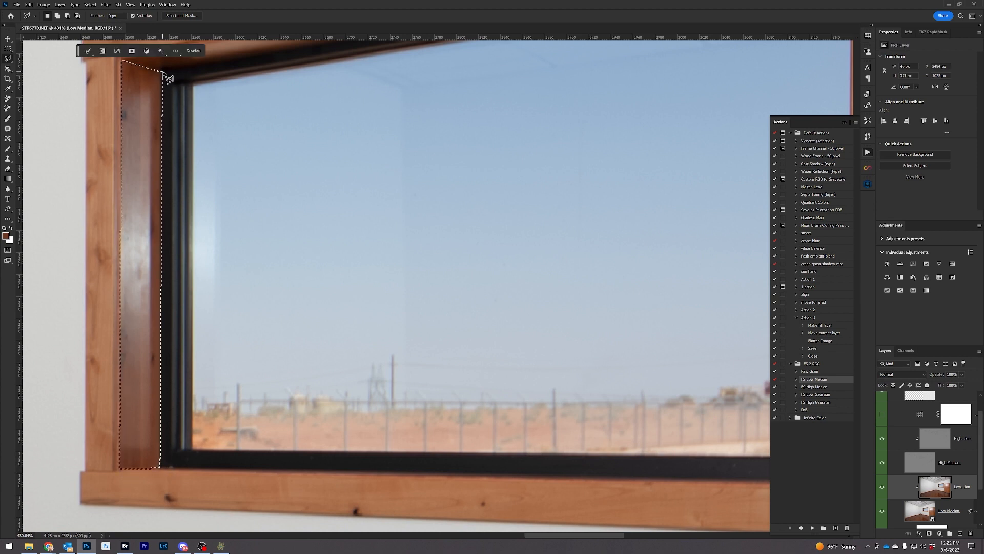
Step: Paint wood colour down the selected jamb with an enlarged soft brush to cover the glare, and deselect
click(7, 149)
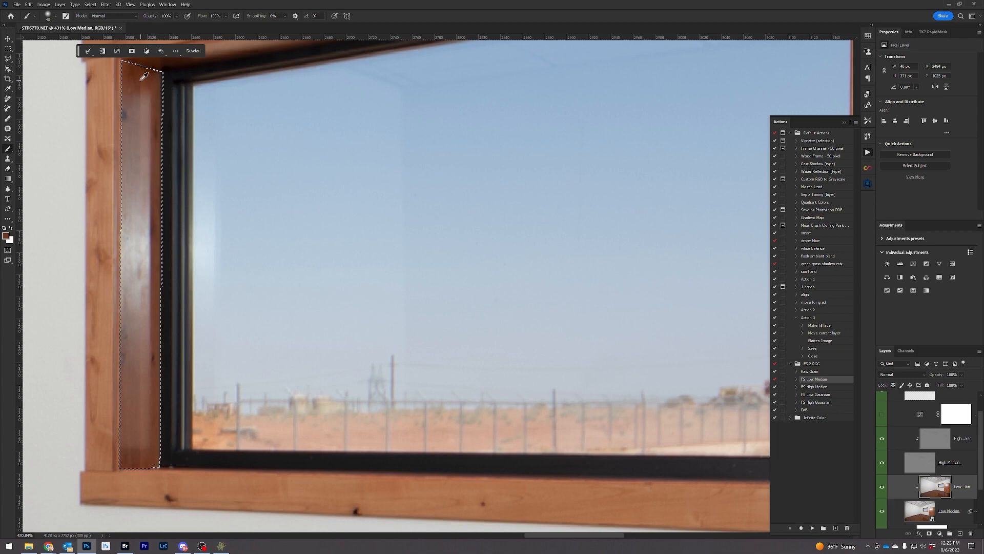
key(bracketright)
key(bracketright)
key(bracketright)
key(bracketright)
key(bracketright)
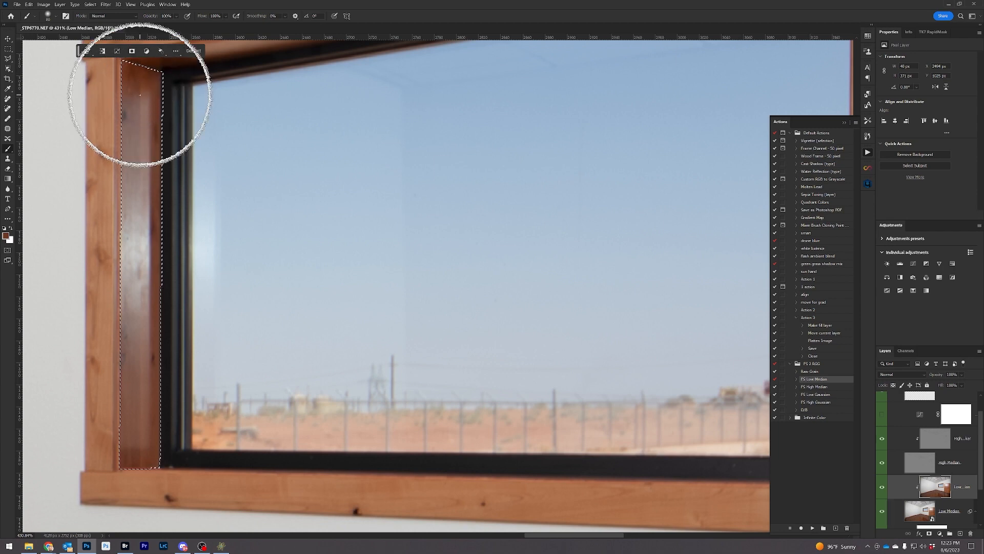
drag(140, 94, 143, 509)
key(ctrl+d)
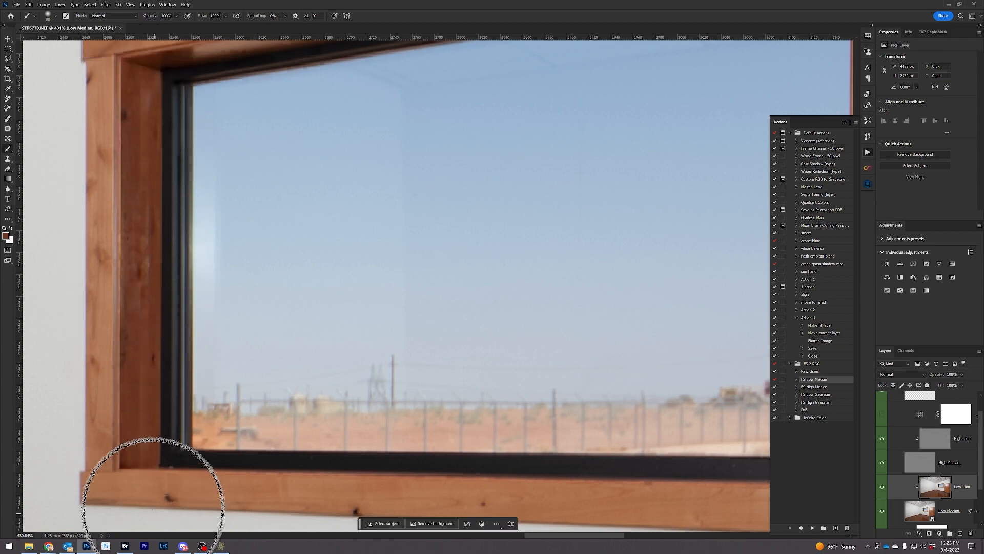
scroll(236, 388, down, 4)
scroll(236, 388, down, 3)
scroll(524, 393, up, 4)
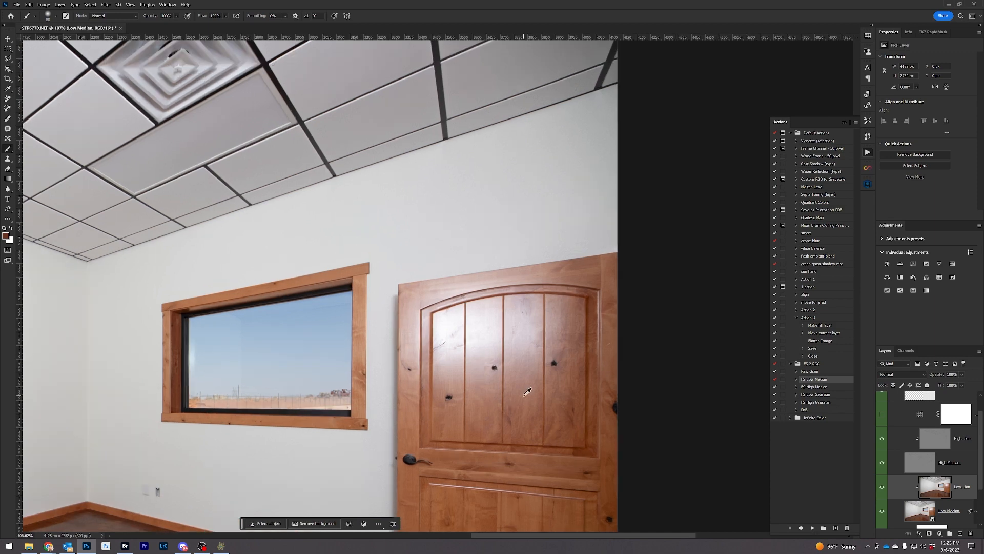
Step: Try to paint sampled wood colour freehand over the glare on the door's upper panel
drag(517, 374, 482, 296)
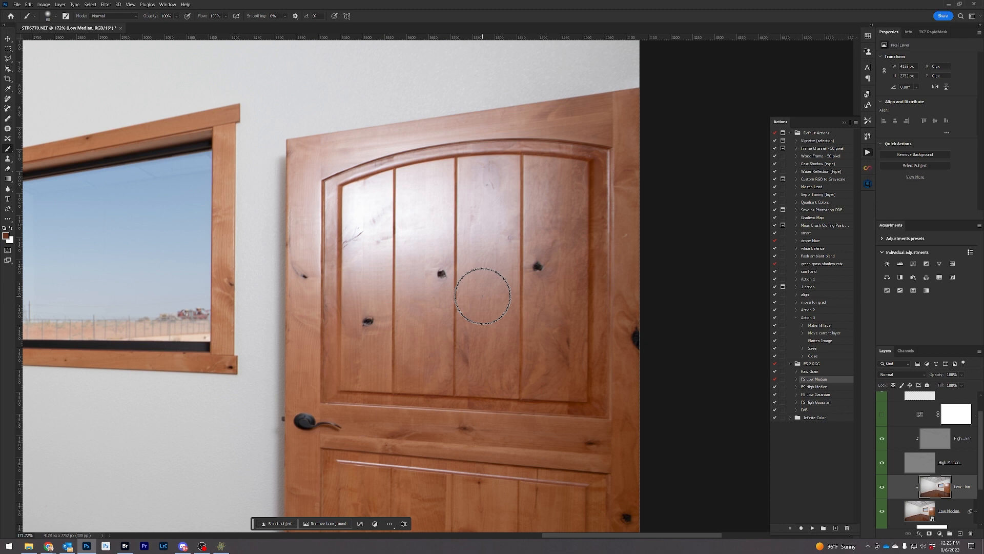
mouse_move(421, 190)
mouse_down()
mouse_move(411, 273)
mouse_move(406, 188)
mouse_move(414, 271)
mouse_move(410, 197)
mouse_move(367, 280)
mouse_move(357, 191)
mouse_move(389, 256)
mouse_move(417, 221)
mouse_move(351, 203)
mouse_up()
key(ctrl+z)
key(ctrl+z)
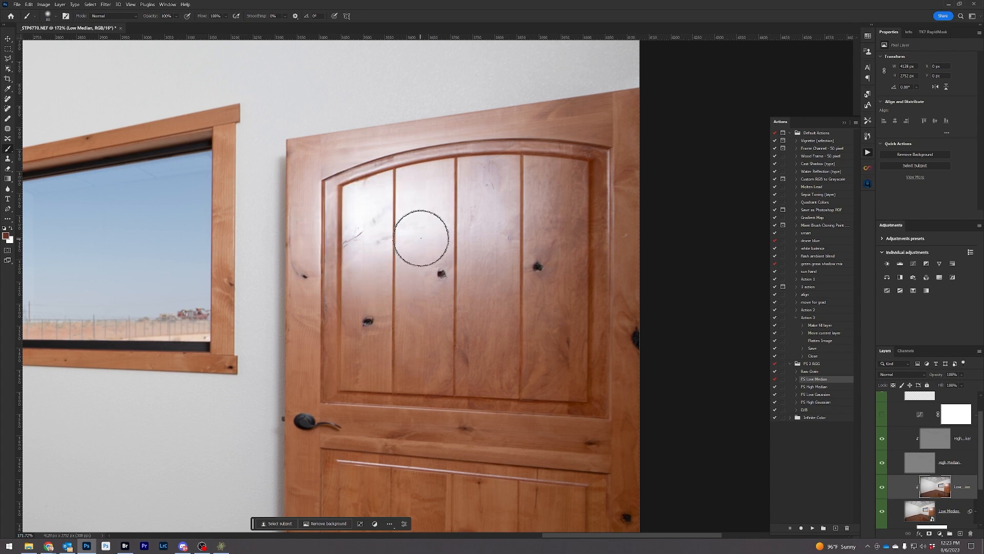
mouse_move(488, 234)
mouse_down()
mouse_move(470, 130)
mouse_move(464, 198)
mouse_up()
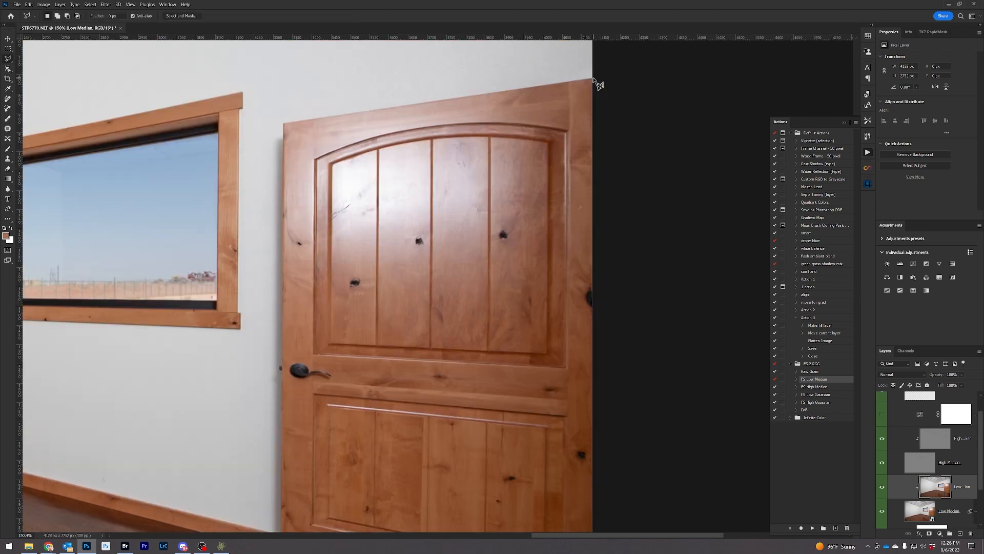
Step: Select the whole wooden door with the Polygonal Lasso, tracing its edges from the upper corners to the floor and past the image border
click(592, 78)
click(283, 124)
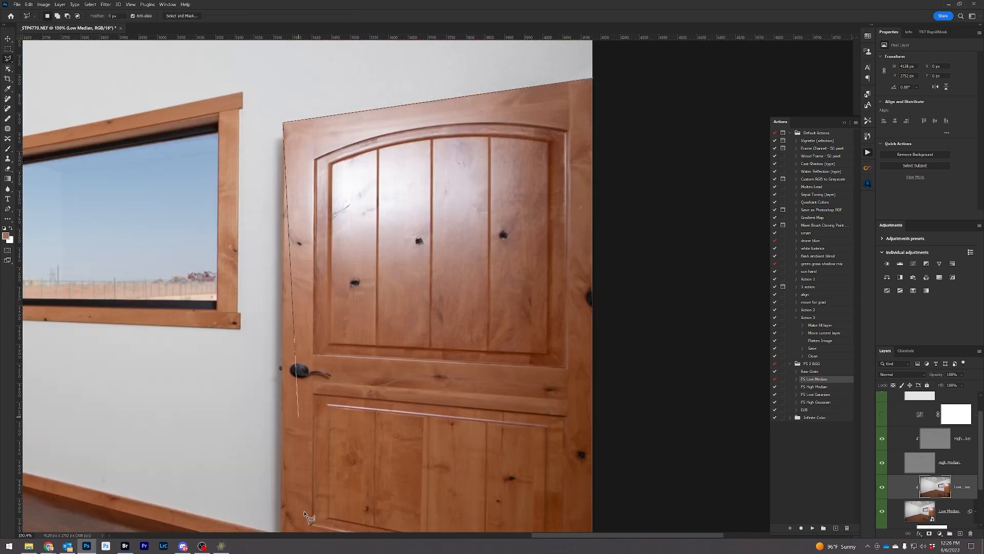
scroll(283, 307, down, 5)
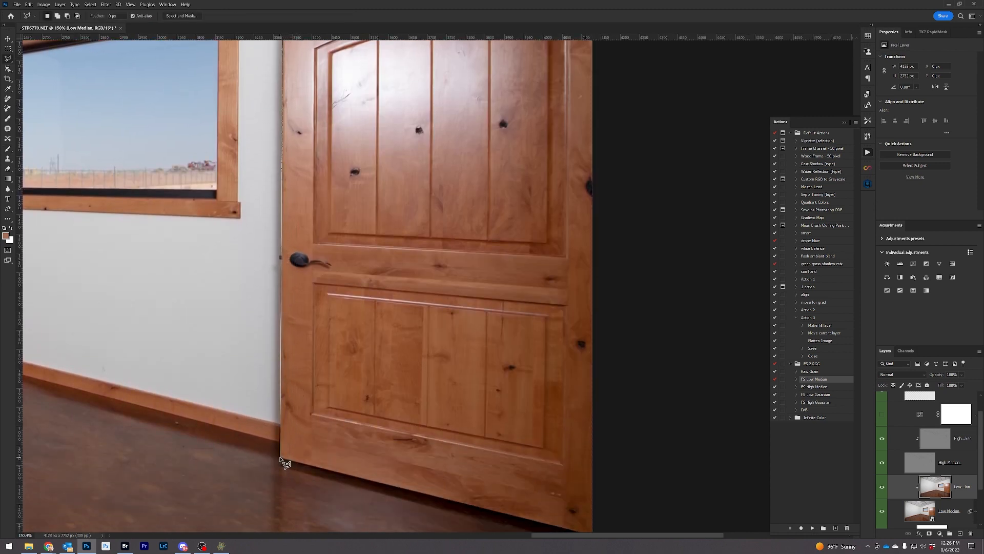
click(281, 458)
scroll(615, 518, down, 1)
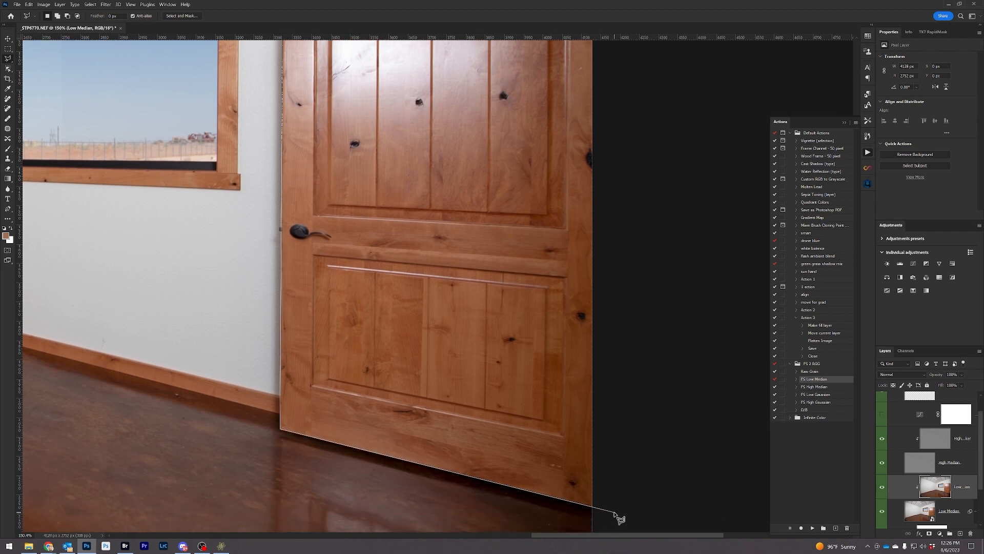
click(614, 510)
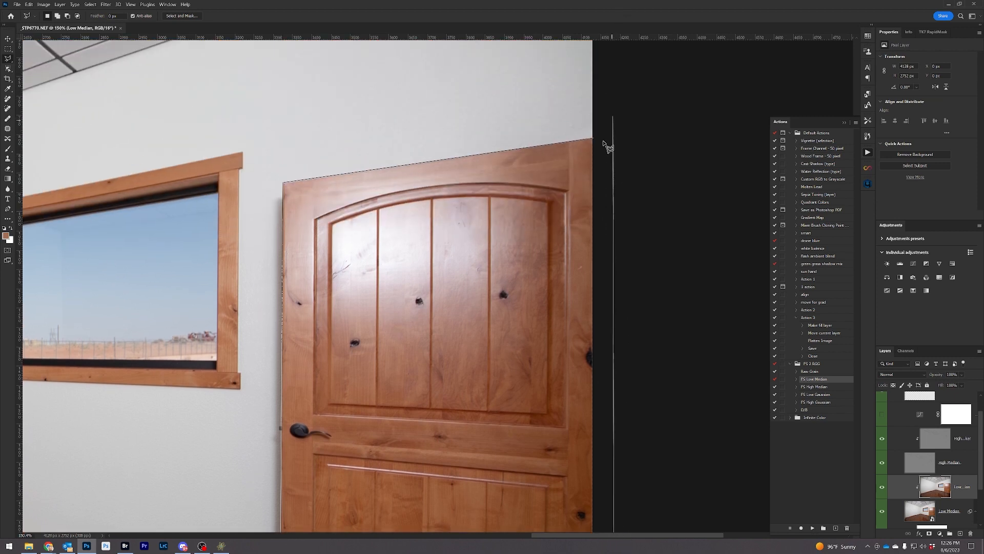
double_click(604, 146)
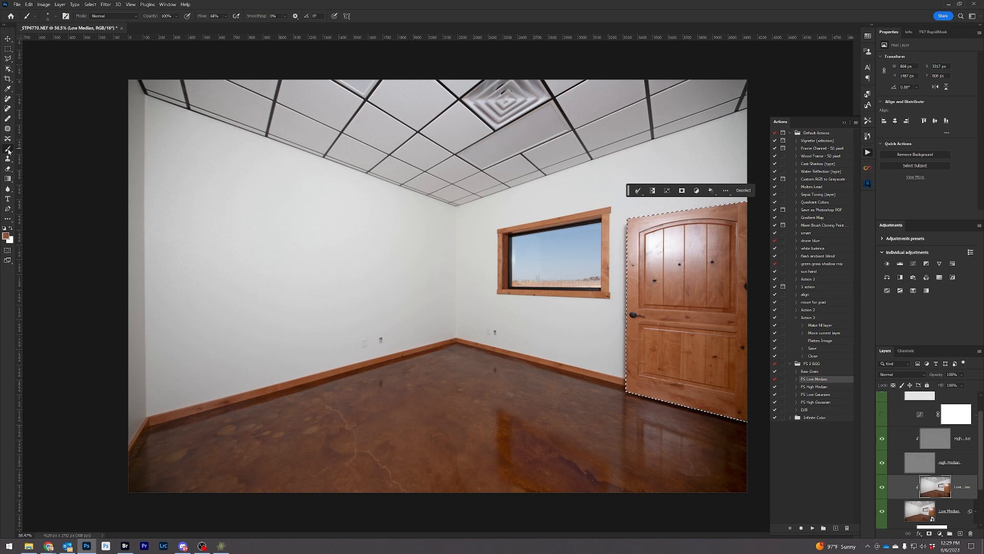
Step: Paint sampled wood colour over the selected door's glare with a very large soft brush at 6% flow, and deselect
click(225, 17)
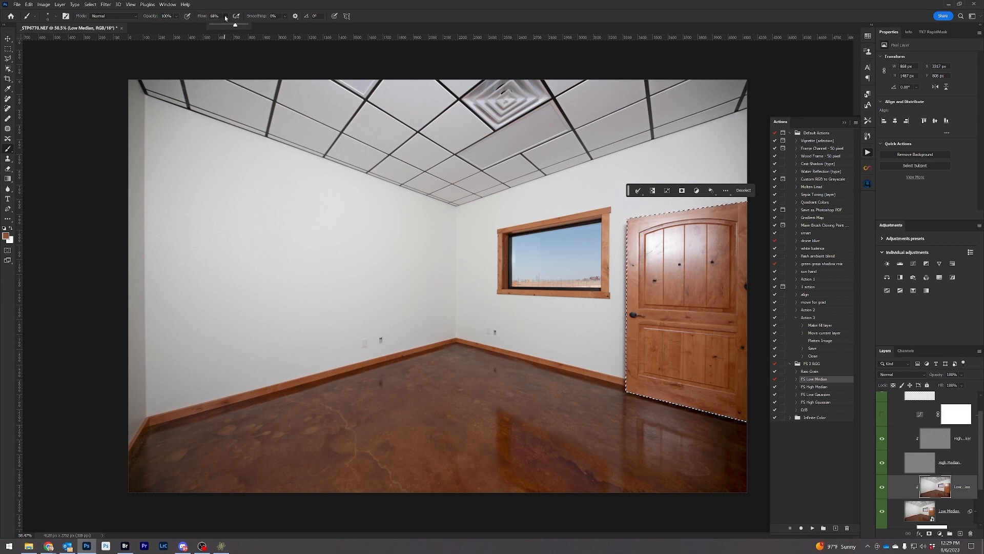
drag(235, 25, 213, 25)
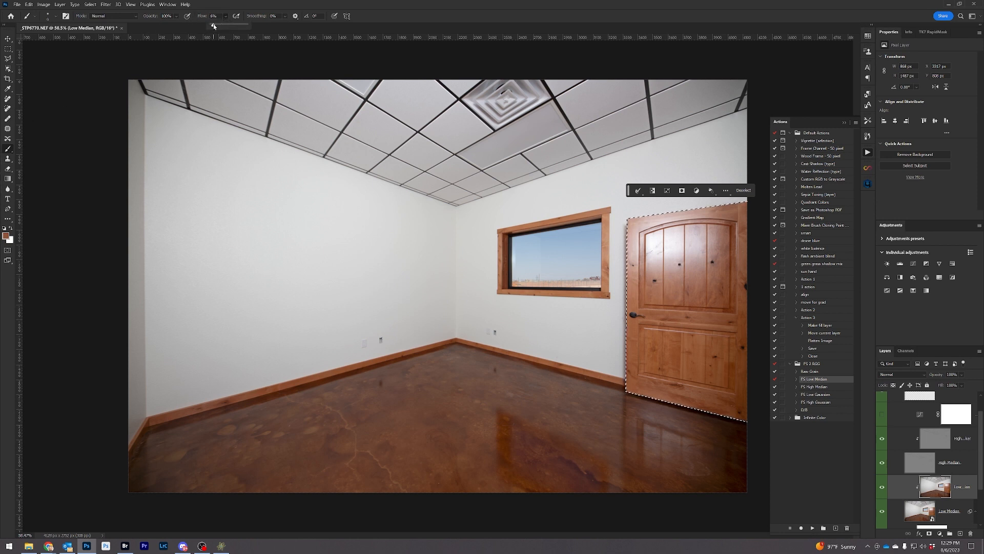
click(704, 316)
key(bracketright)
key(bracketright)
key(bracketright)
key(bracketright)
key(bracketright)
key(bracketright)
key(bracketright)
key(bracketright)
key(bracketright)
key(bracketright)
key(bracketright)
key(bracketright)
key(bracketright)
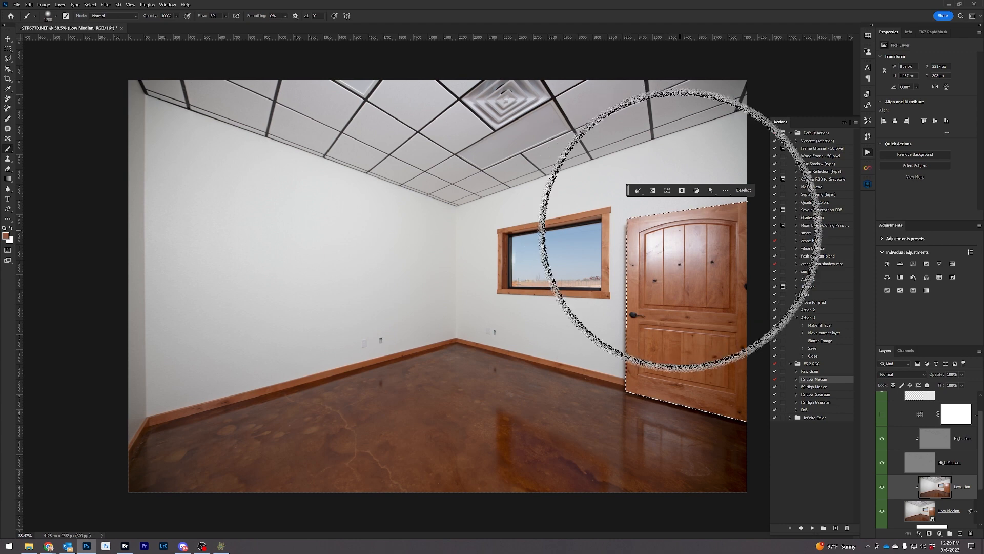
key(bracketleft)
key(bracketleft)
key(bracketleft)
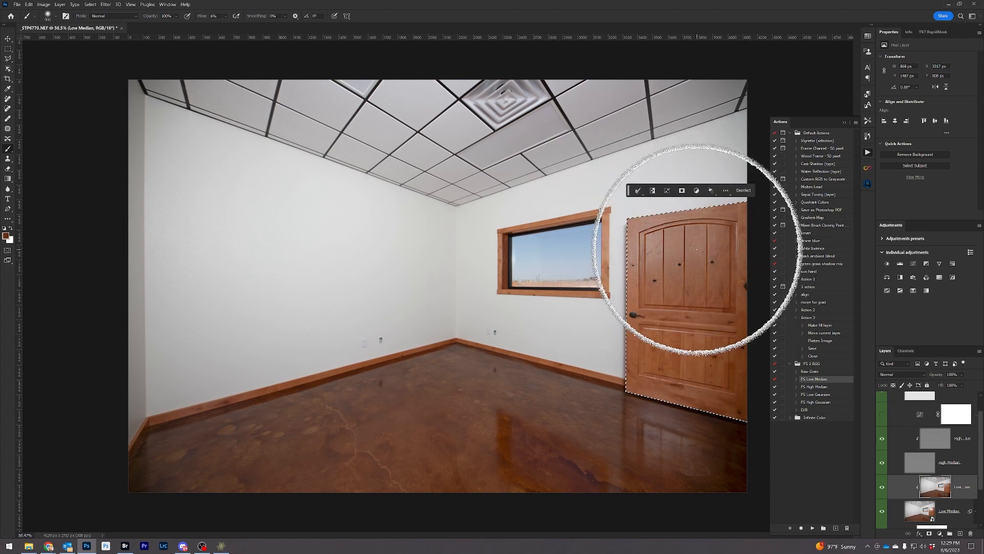
key(ctrl+d)
Step: Paint sampled floor colour lightly over the reflections on the floor in front of the door with the large soft brush
scroll(618, 284, down, 2)
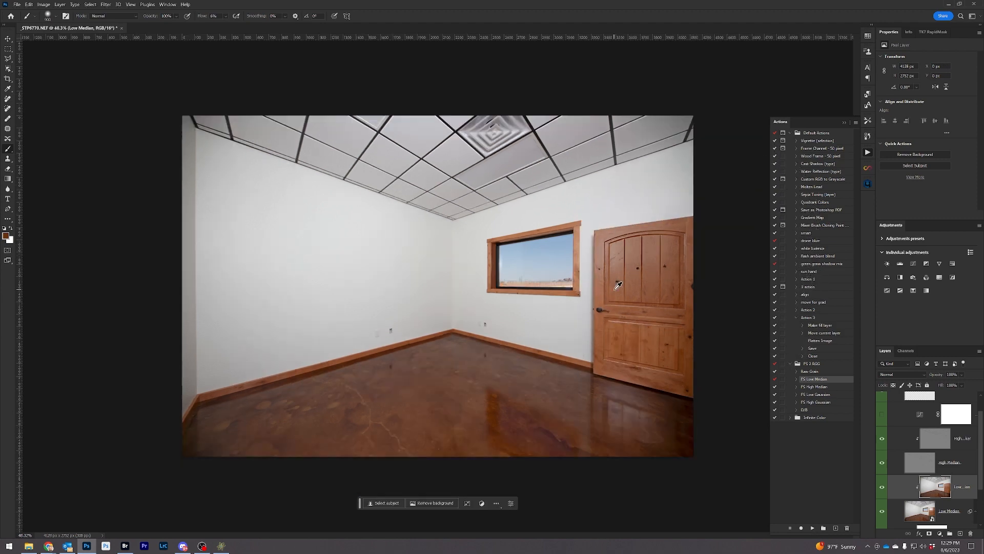
scroll(618, 285, down, 3)
scroll(483, 278, up, 2)
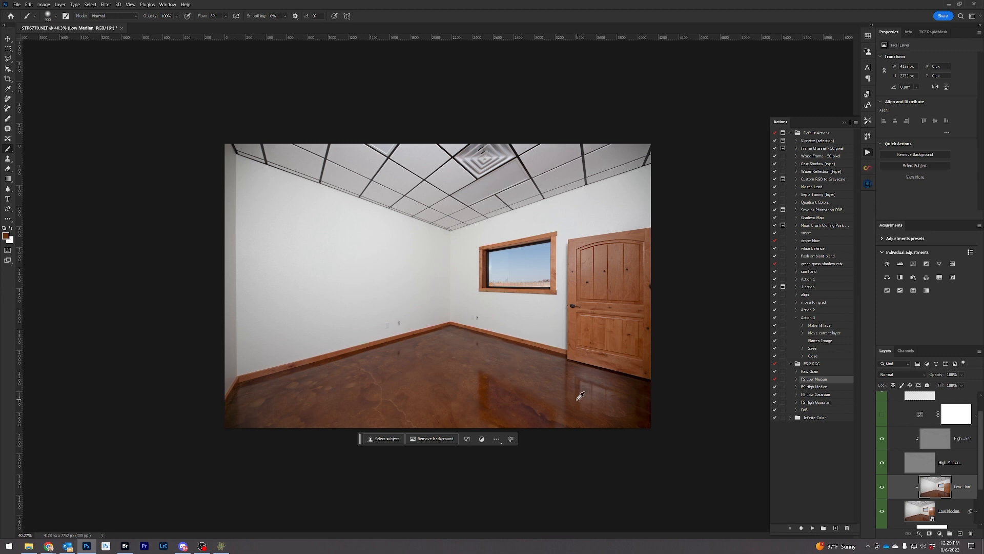
mouse_move(582, 398)
mouse_down()
mouse_move(617, 406)
mouse_move(560, 390)
mouse_move(553, 378)
mouse_move(559, 393)
mouse_move(607, 420)
mouse_up()
scroll(610, 390, down, 2)
scroll(600, 376, up, 3)
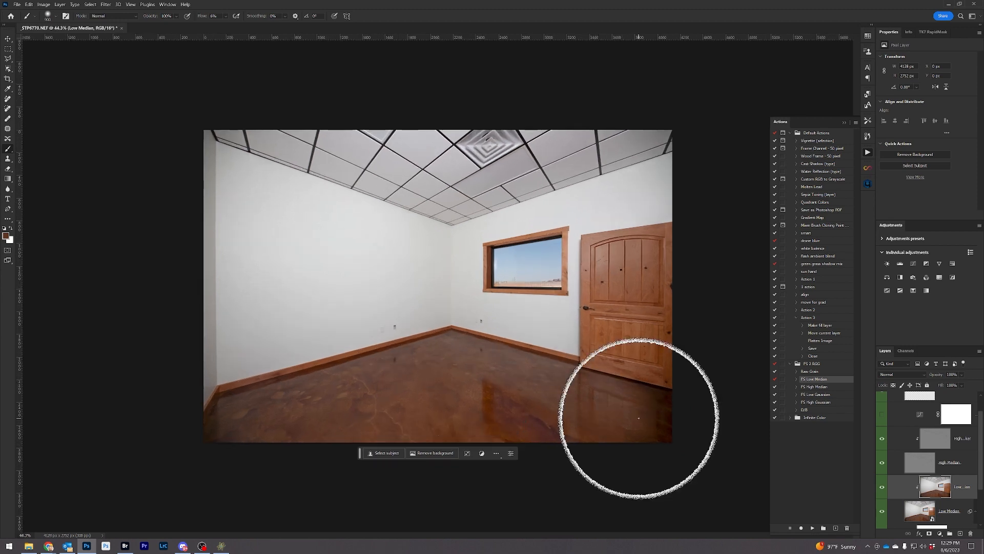
scroll(560, 353, down, 1)
scroll(558, 353, up, 1)
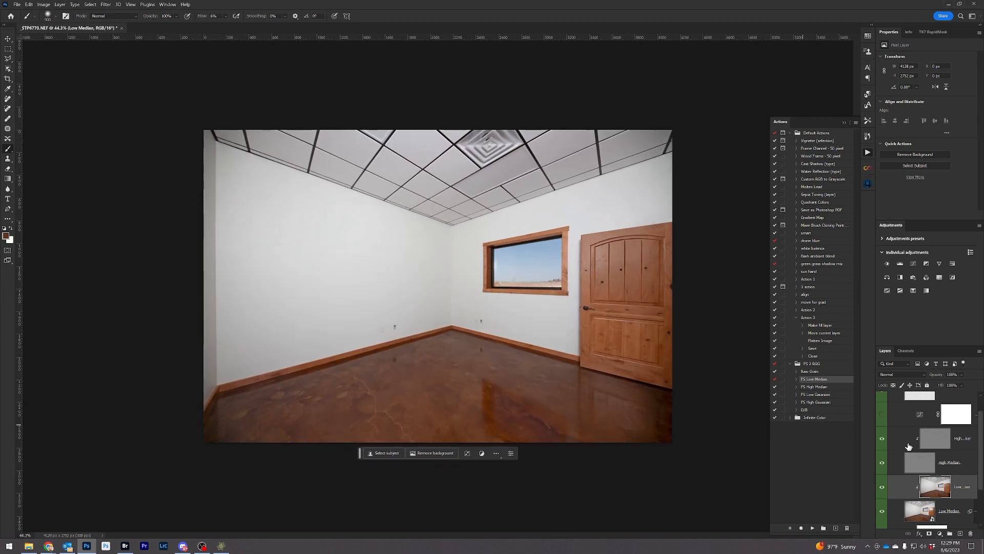
Step: Flatten the image with all its frequency separation layers into the Background
scroll(918, 461, down, 2)
right_click(932, 521)
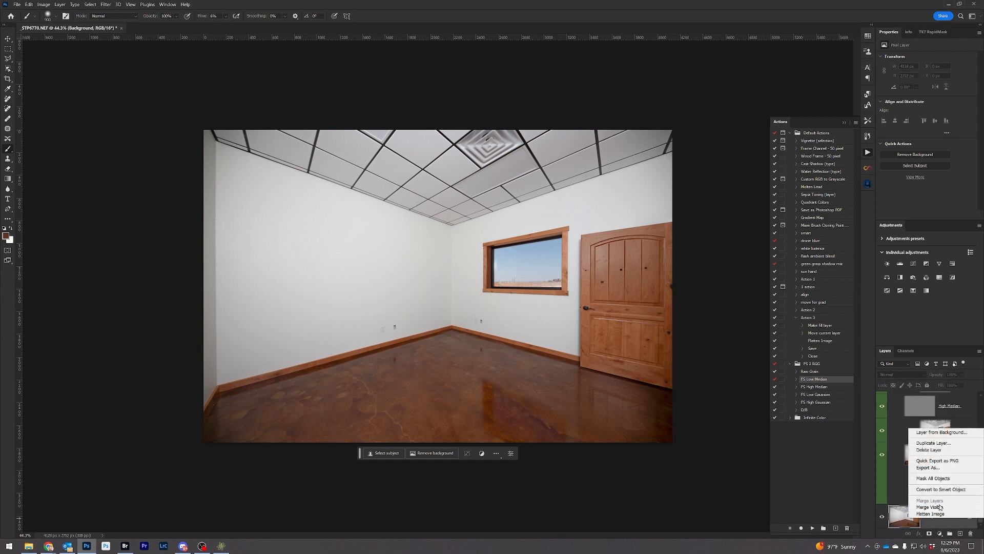
click(942, 518)
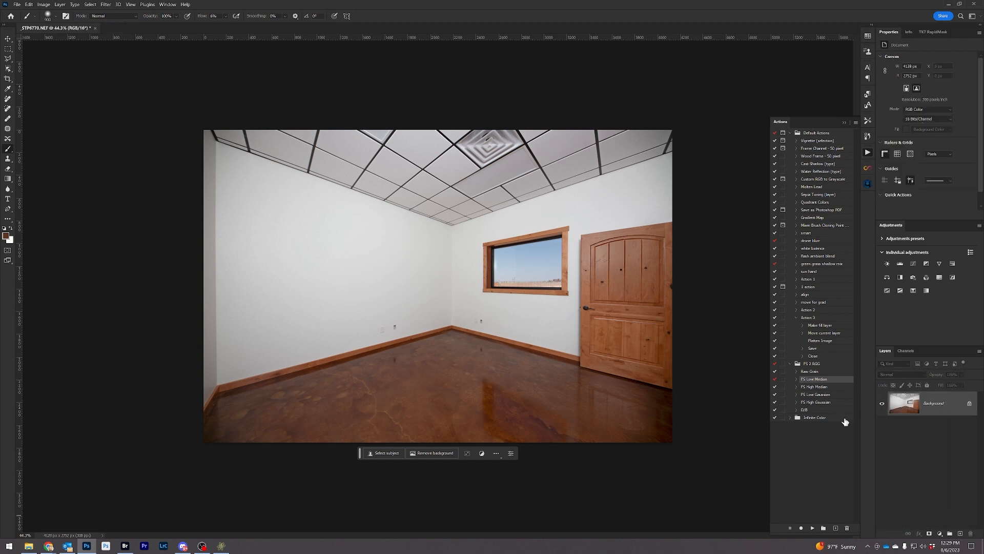
Step: Add a Hue/Saturation adjustment layer above the flattened photo and temporarily pull its saturation down to inspect the image without colour
scroll(461, 253, up, 2)
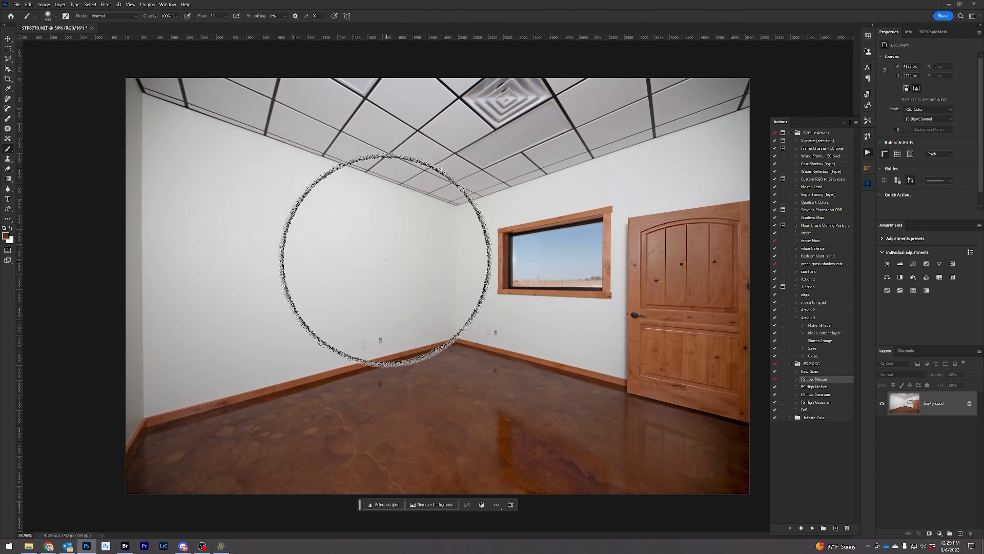
scroll(386, 260, down, 2)
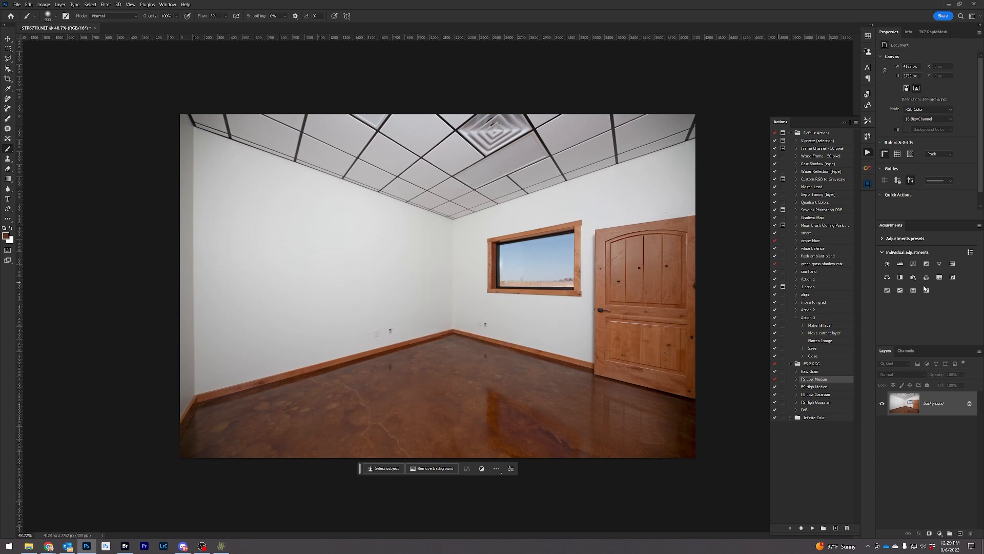
click(952, 264)
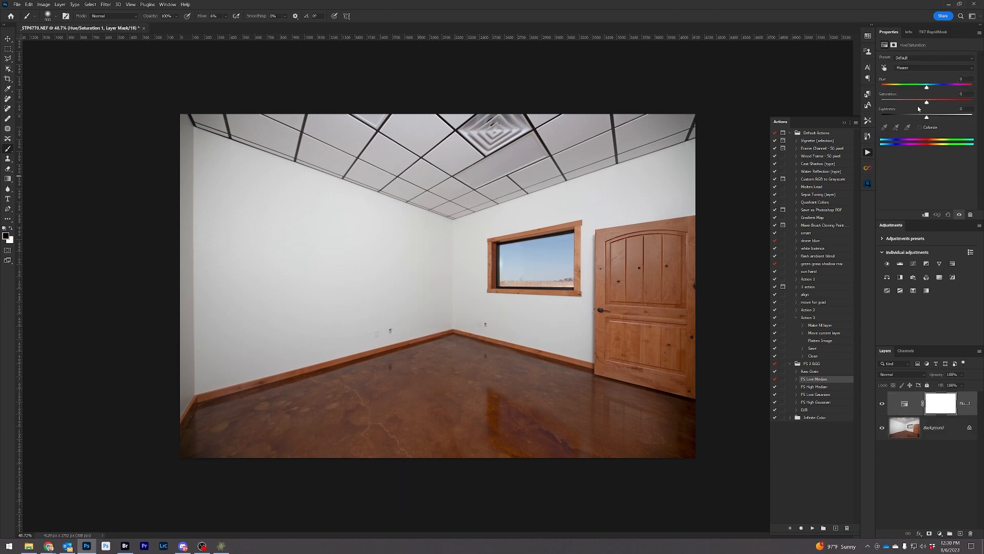
drag(927, 103, 880, 109)
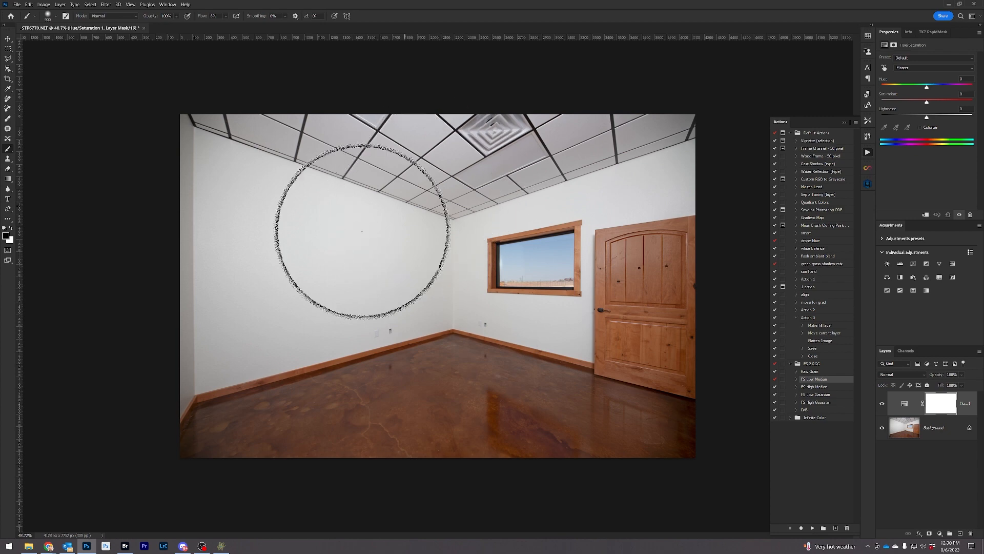
Step: Switch to Bridge and compare the bright ambient exposure side by side with the flash frame shot beside the door
click(124, 545)
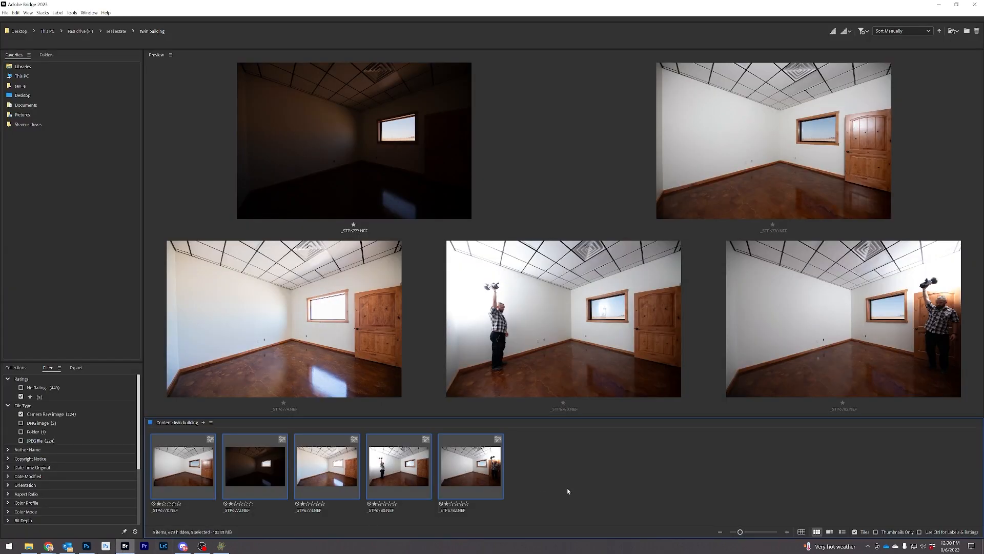
click(475, 475)
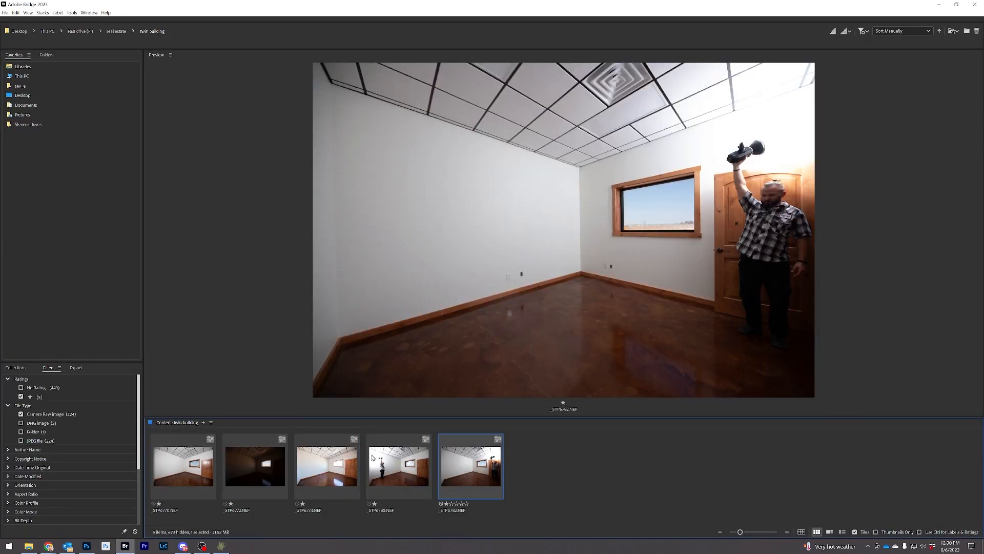
click(343, 467)
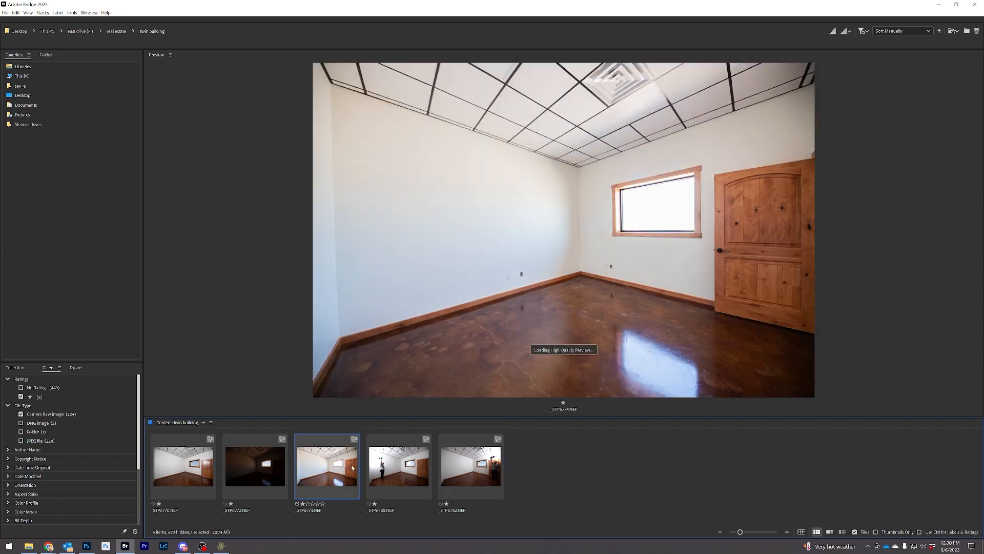
ctrl+click(474, 474)
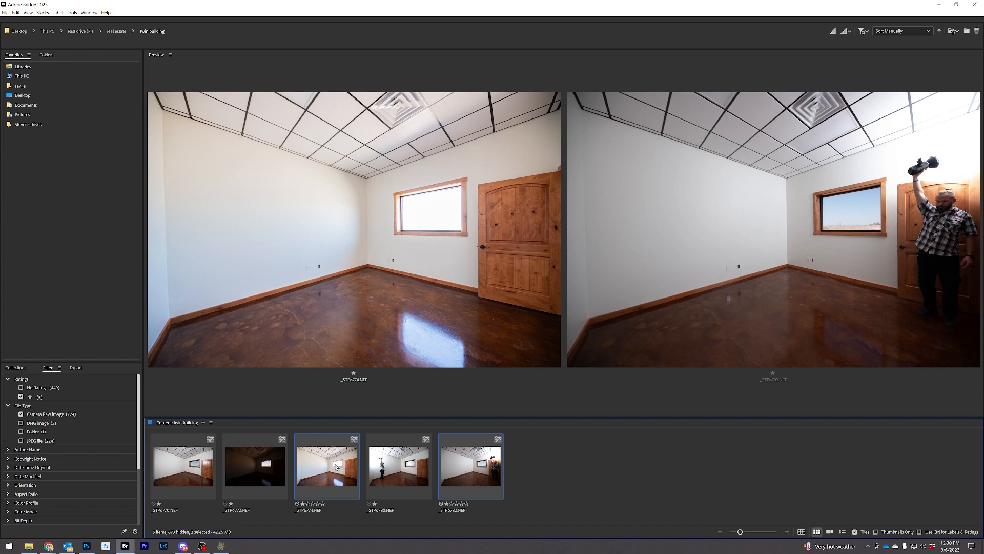
Step: Compare the dark window exposure with the bright ambient one, and the two flash frames with each other
click(328, 467)
click(284, 467)
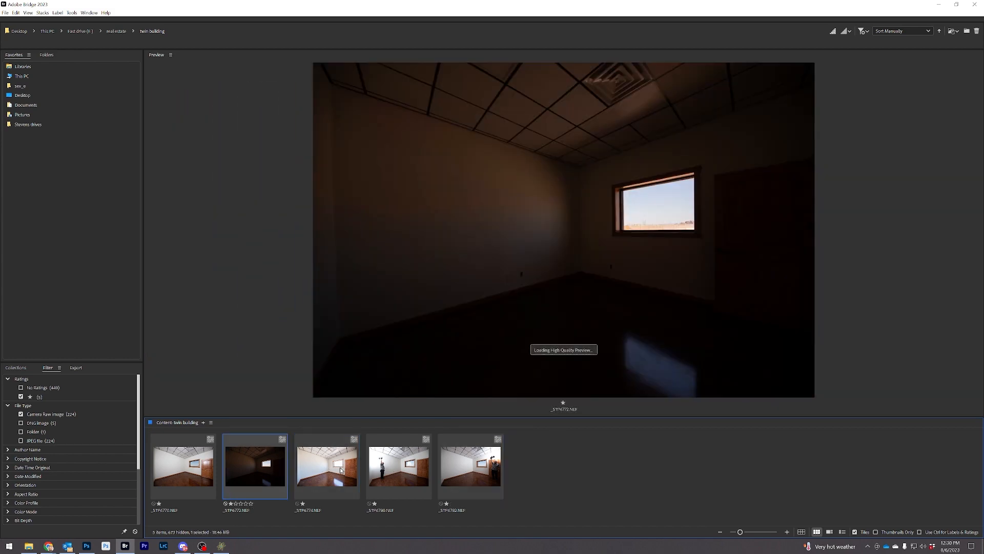
ctrl+click(347, 485)
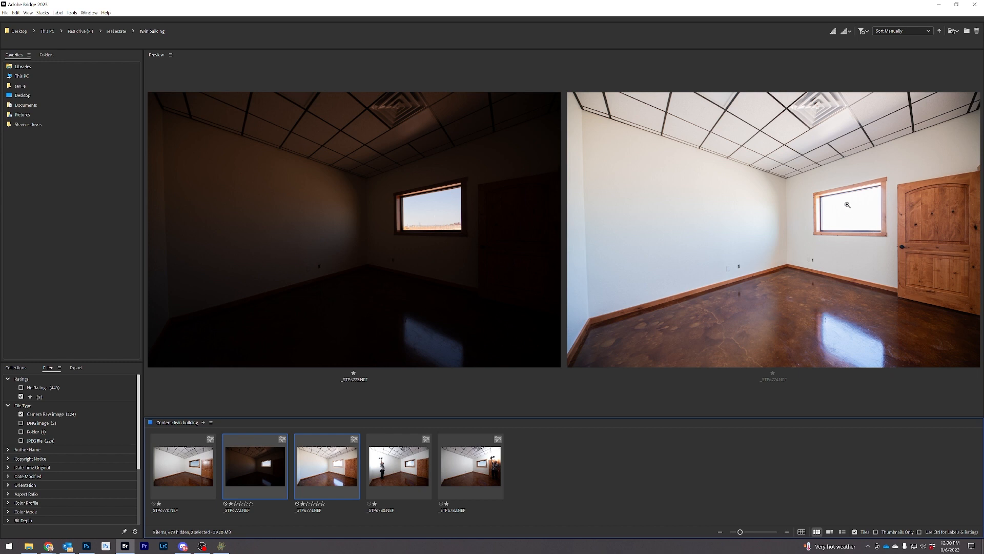
click(383, 470)
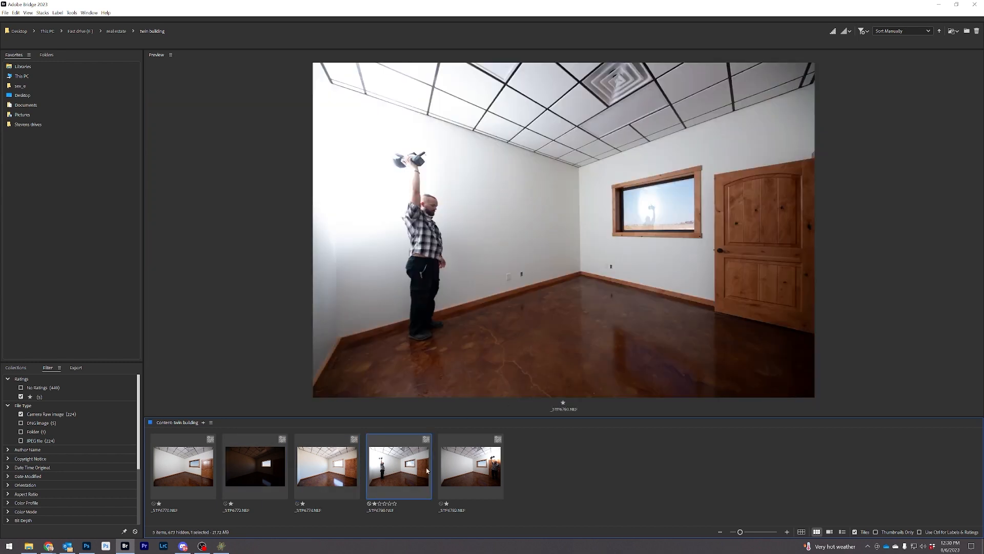
ctrl+click(471, 466)
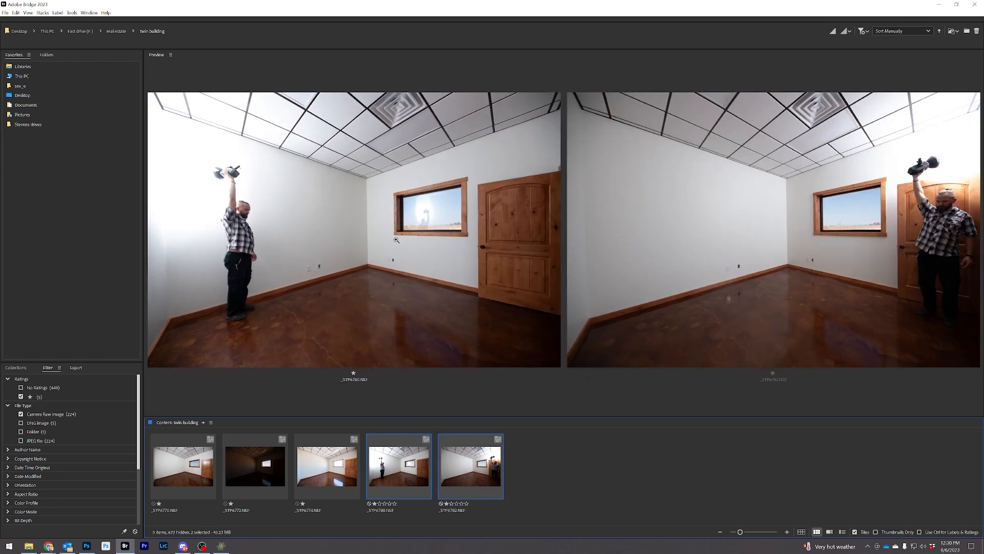
Step: Preview the frame with door glare, the two flash frames and the bright ambient frame singly, and return to Photoshop
click(170, 466)
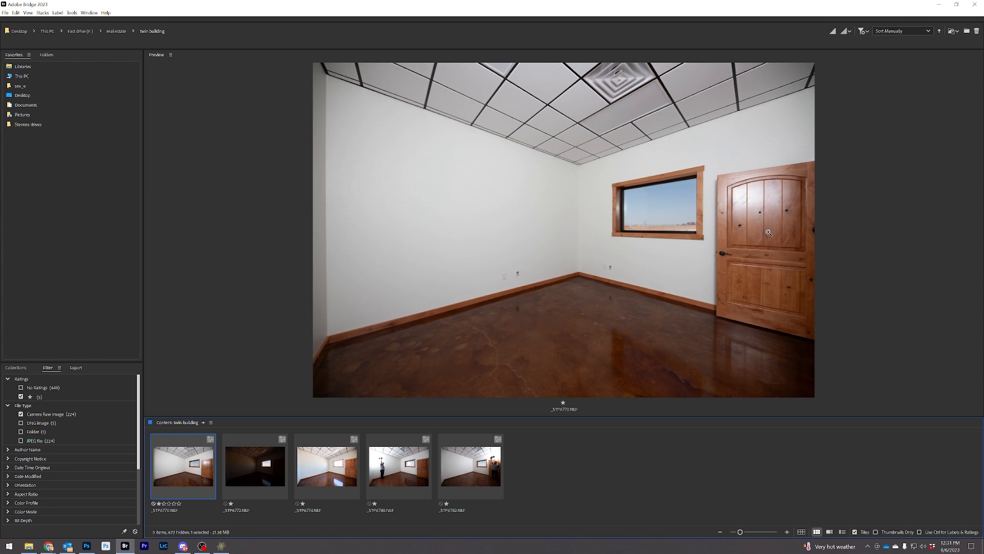
click(567, 470)
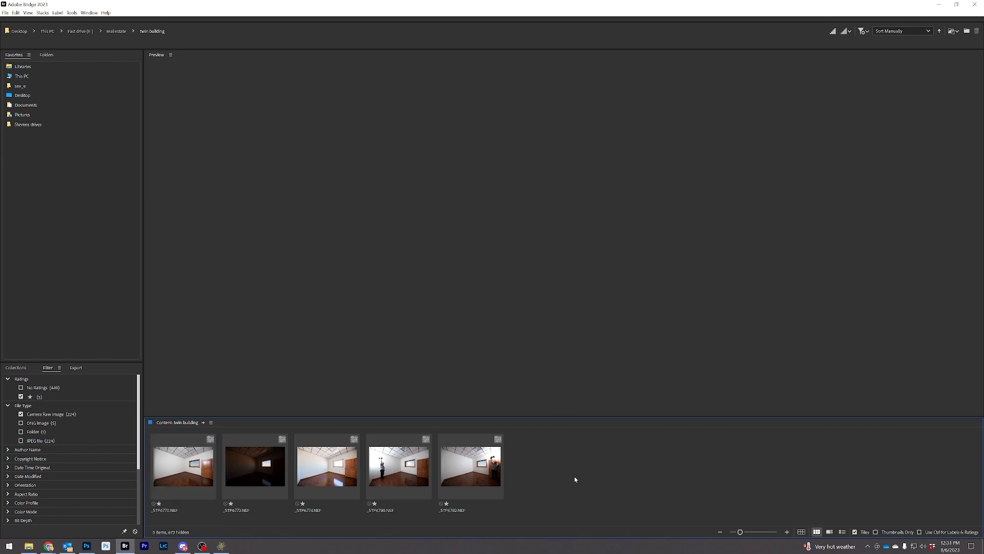
click(487, 469)
click(413, 470)
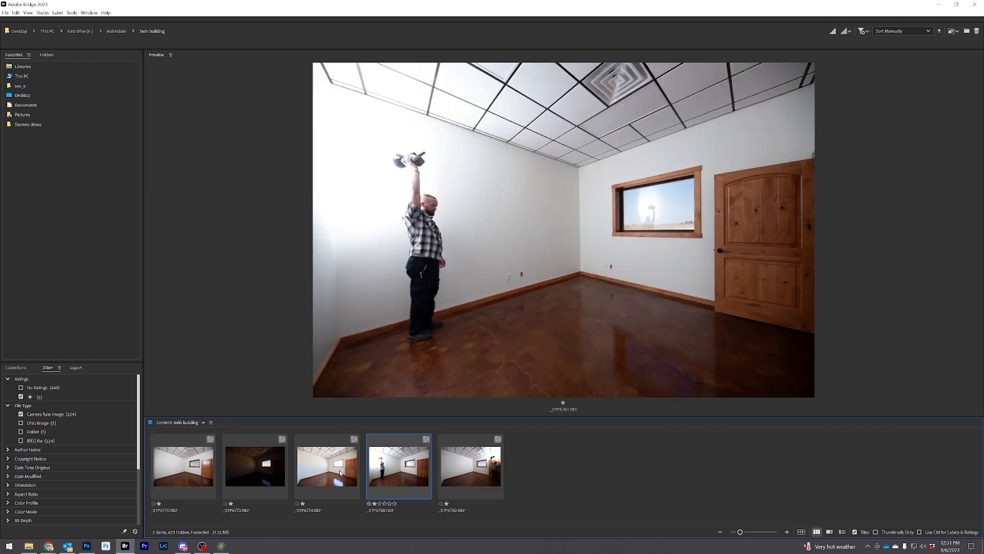
click(341, 472)
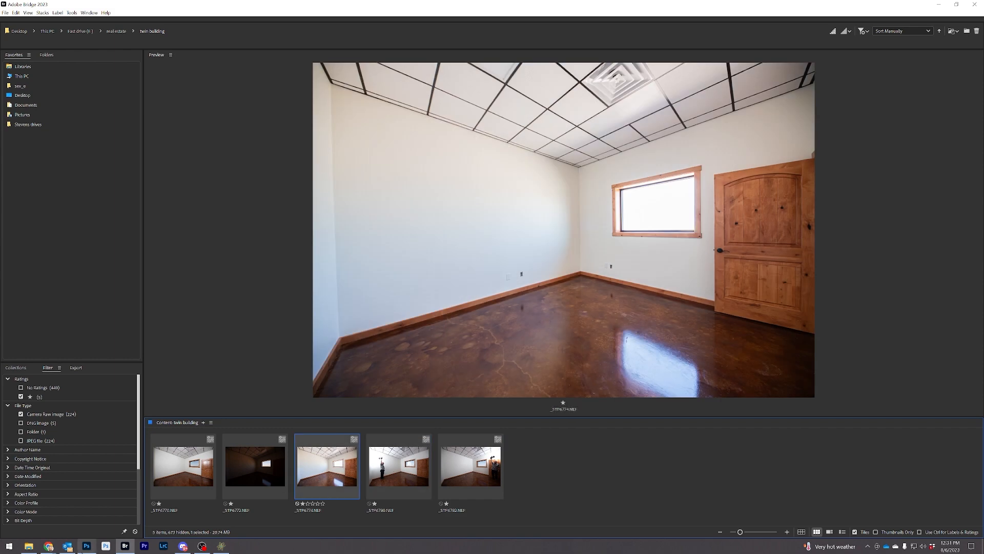
click(87, 546)
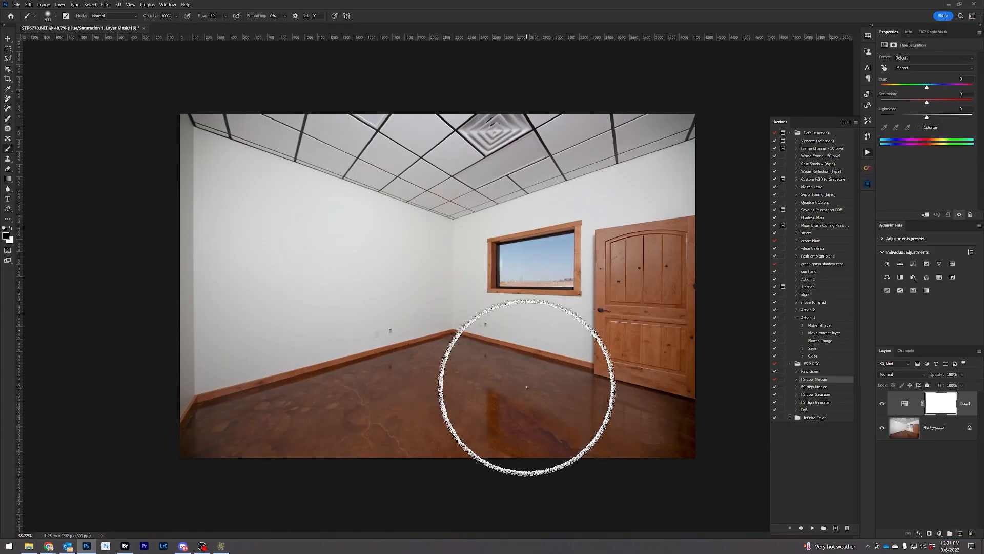